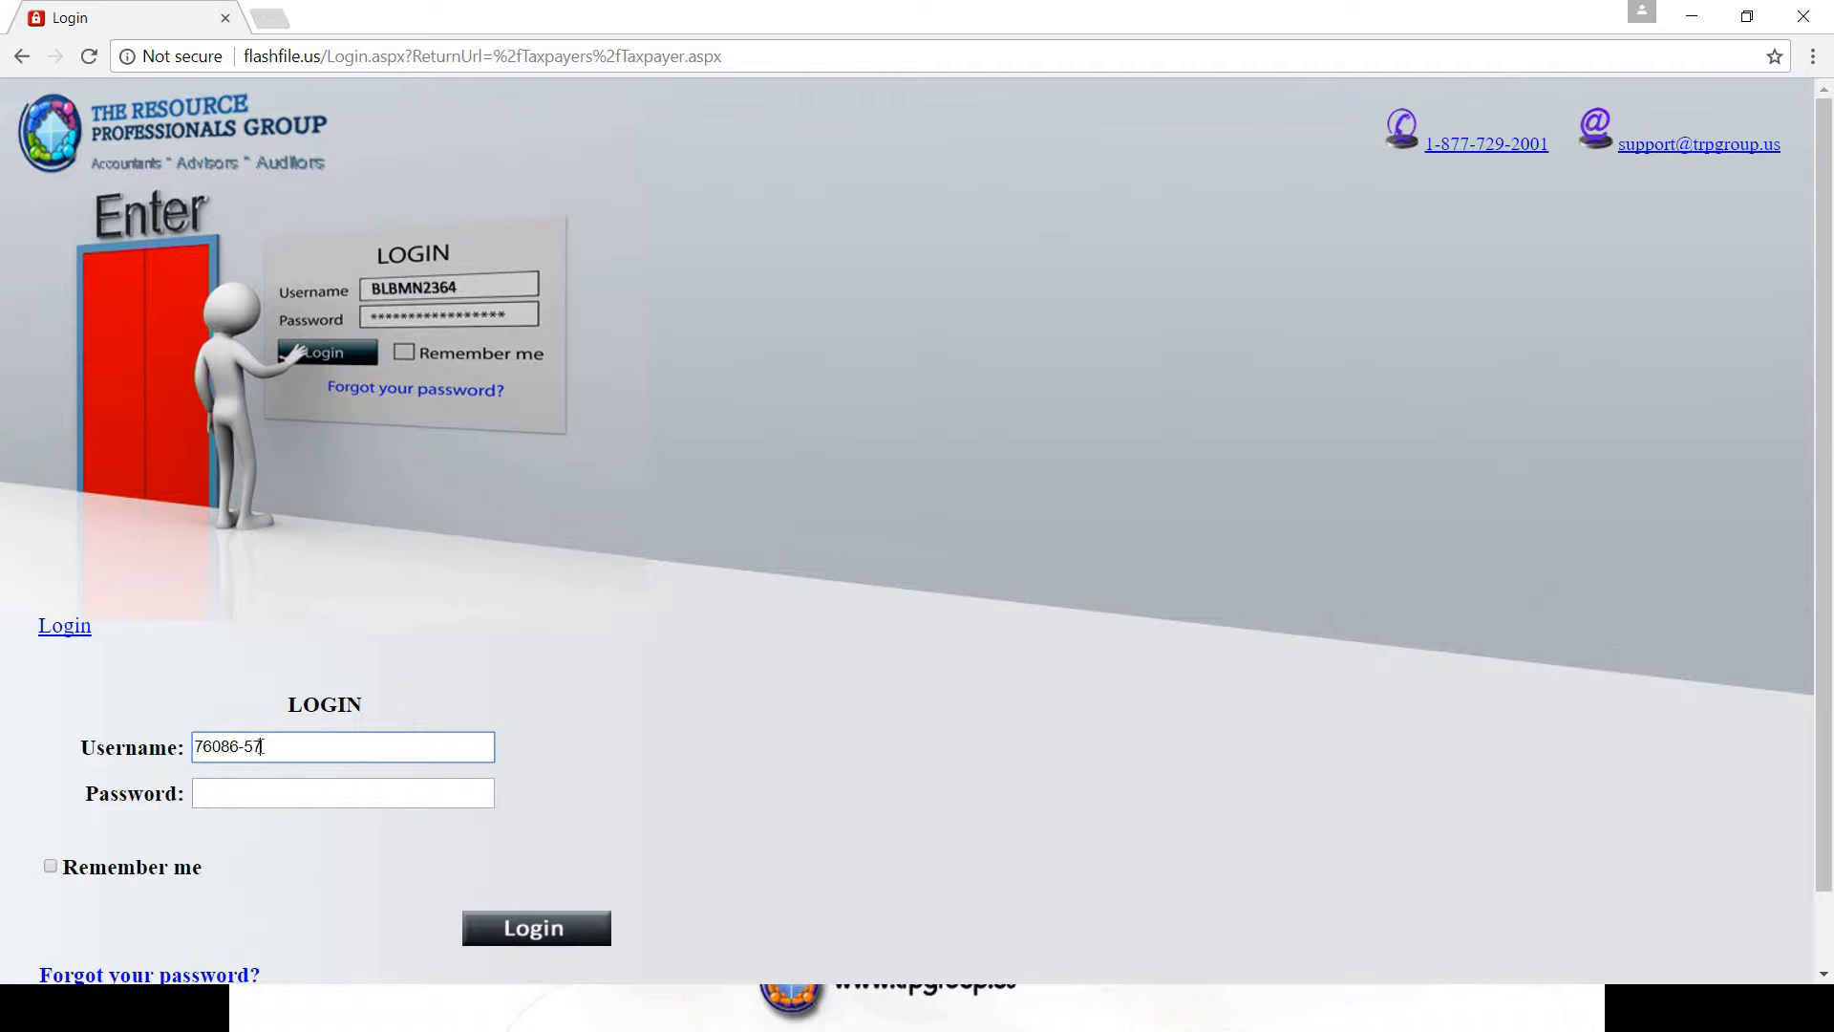
- Sign in with the taxpayer number and account password to reach the TRP GROUP DEMO home page
text(-01)
click(234, 790)
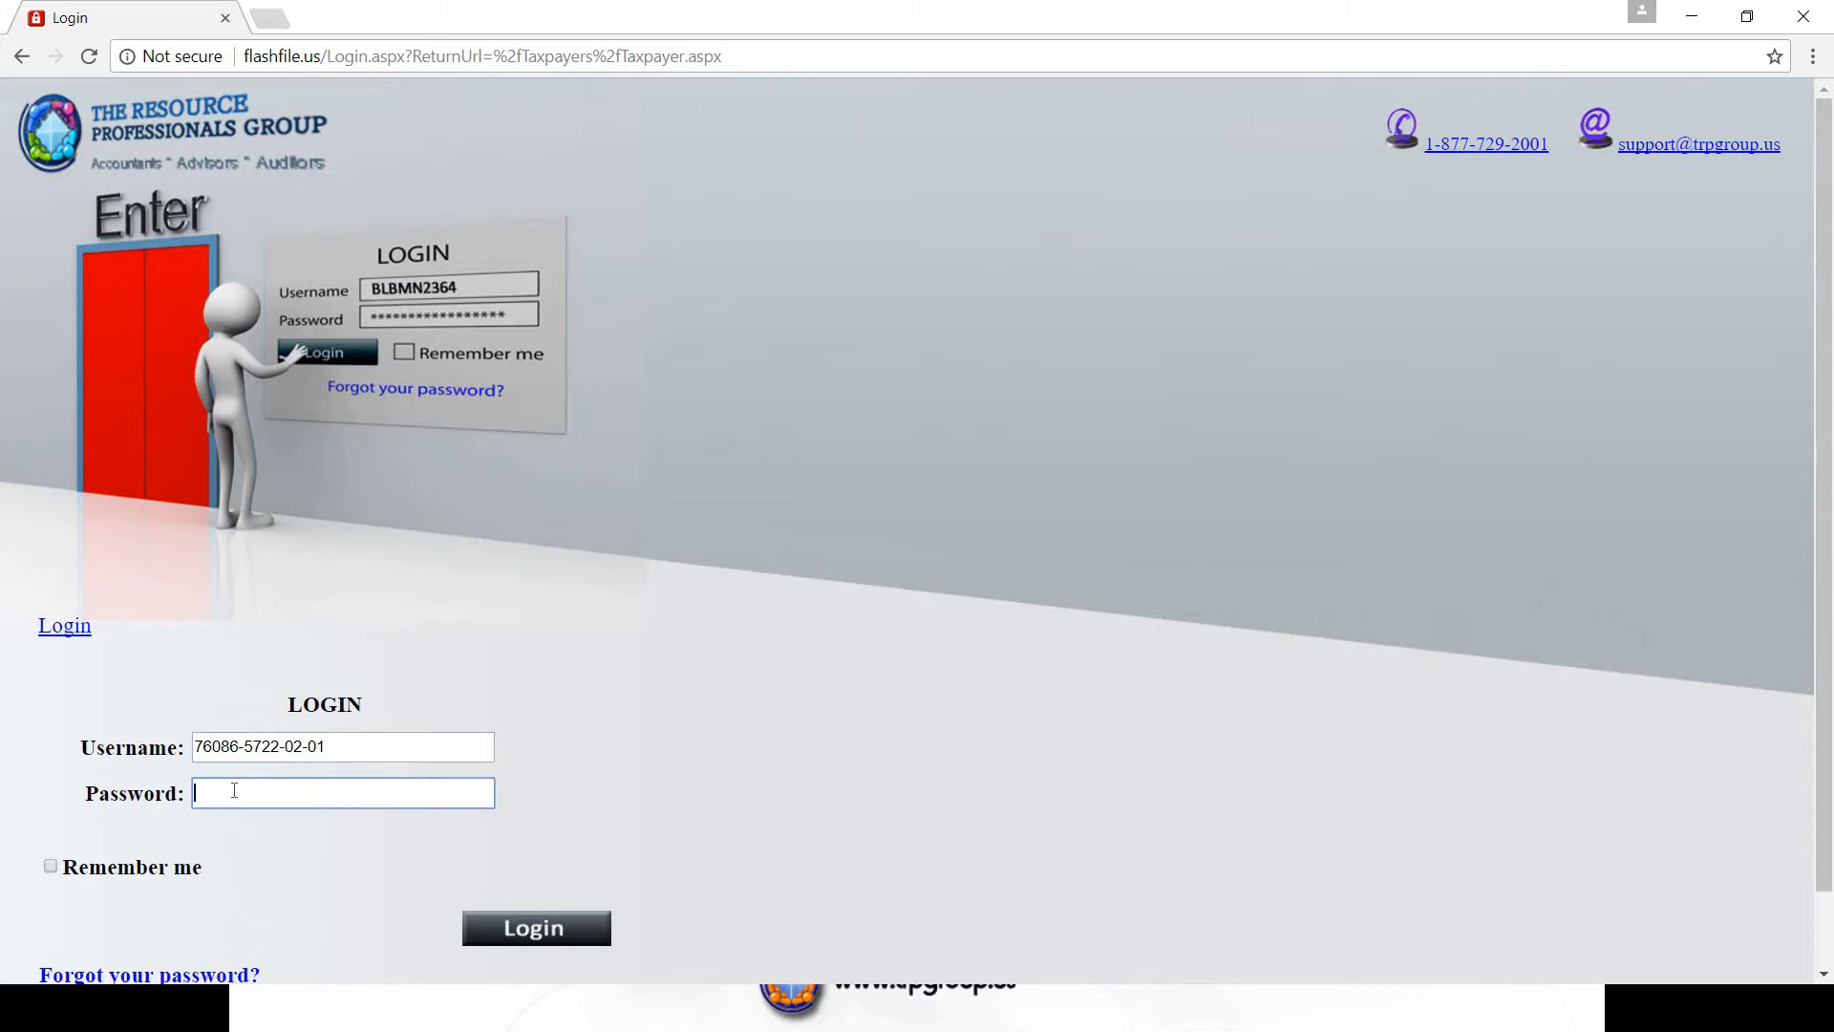
text(••••••••)
click(551, 935)
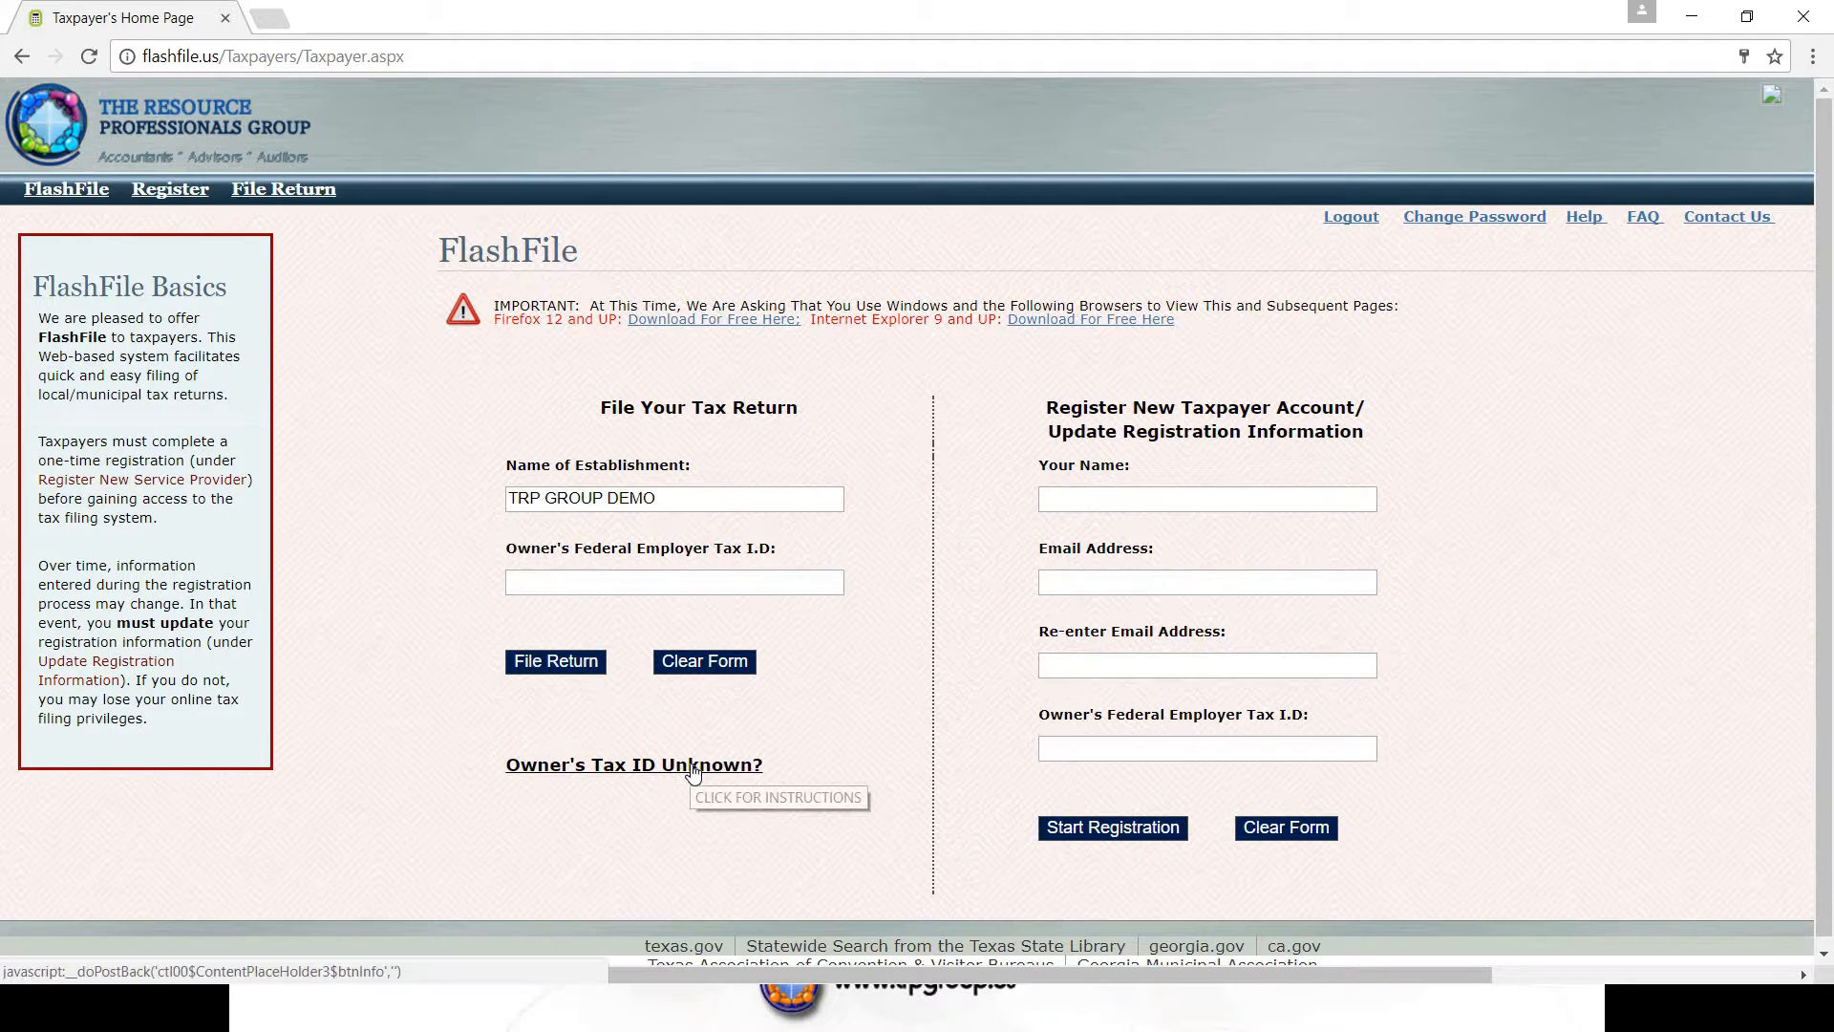
- Enter the owner's federal tax ID, attempt to file a return, and dismiss the not-registered notice
click(561, 582)
text(22-7777777)
click(565, 665)
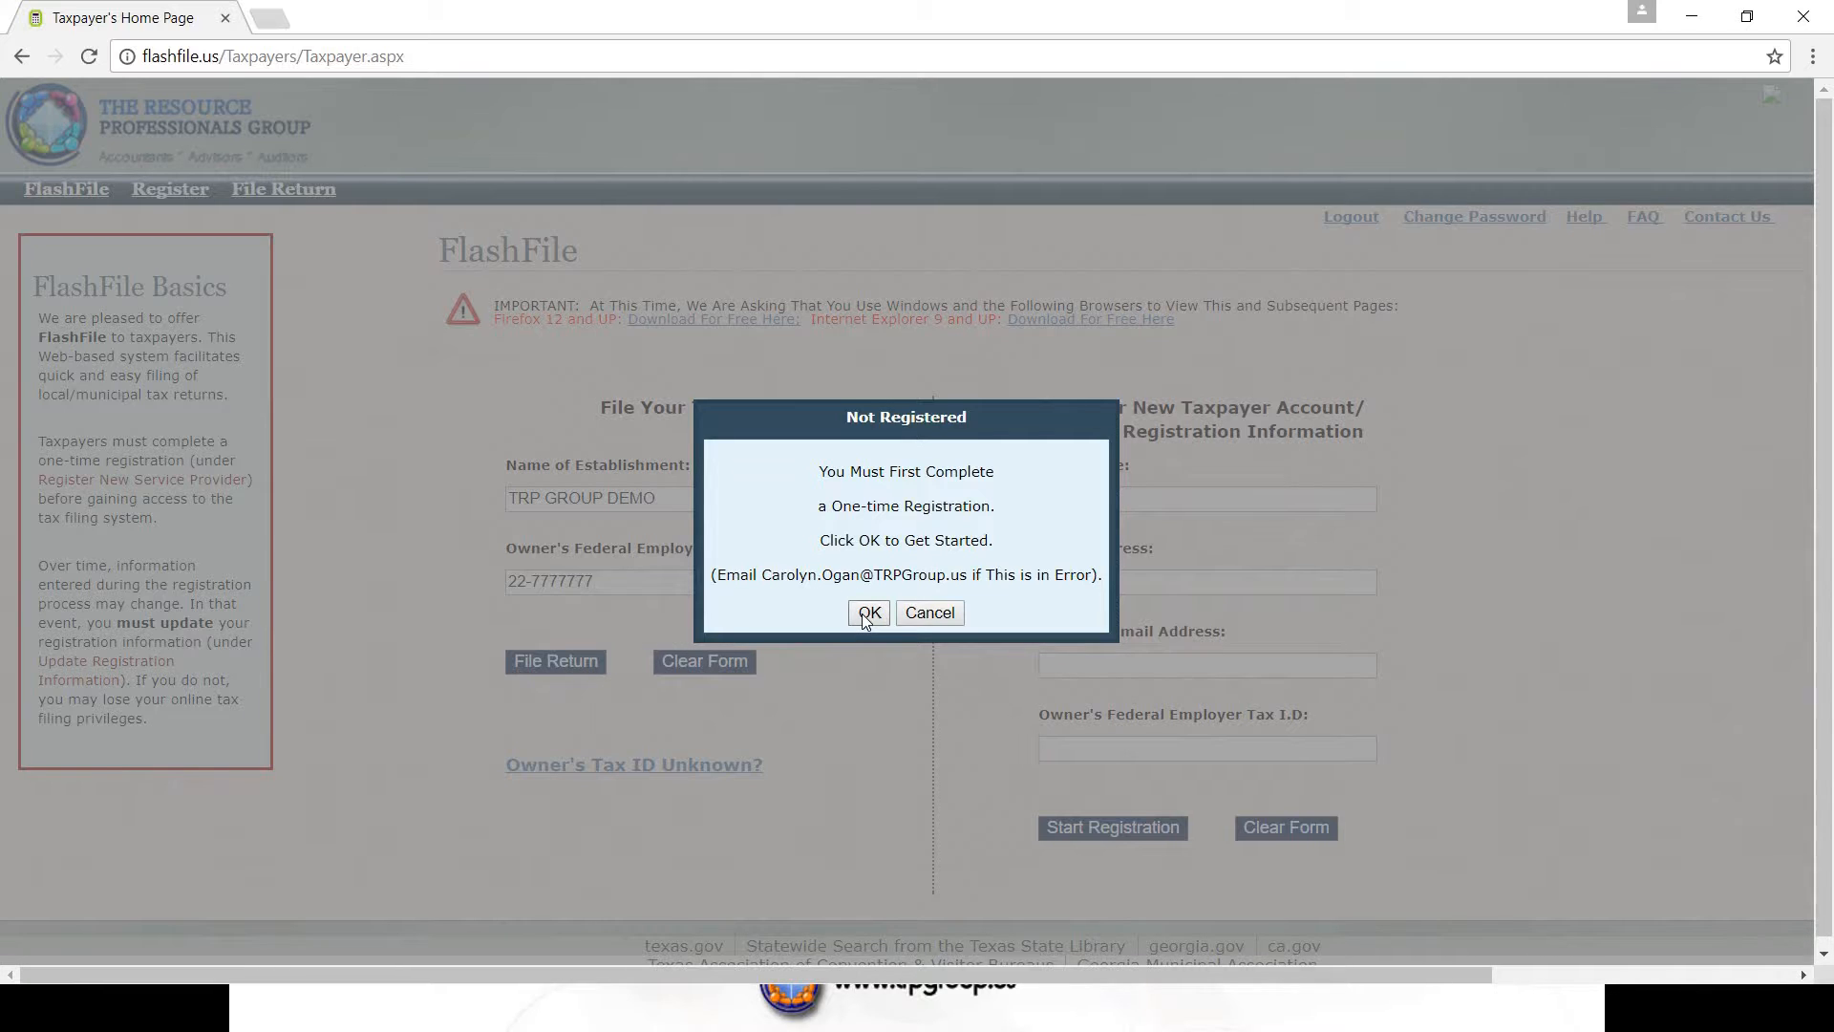
click(930, 613)
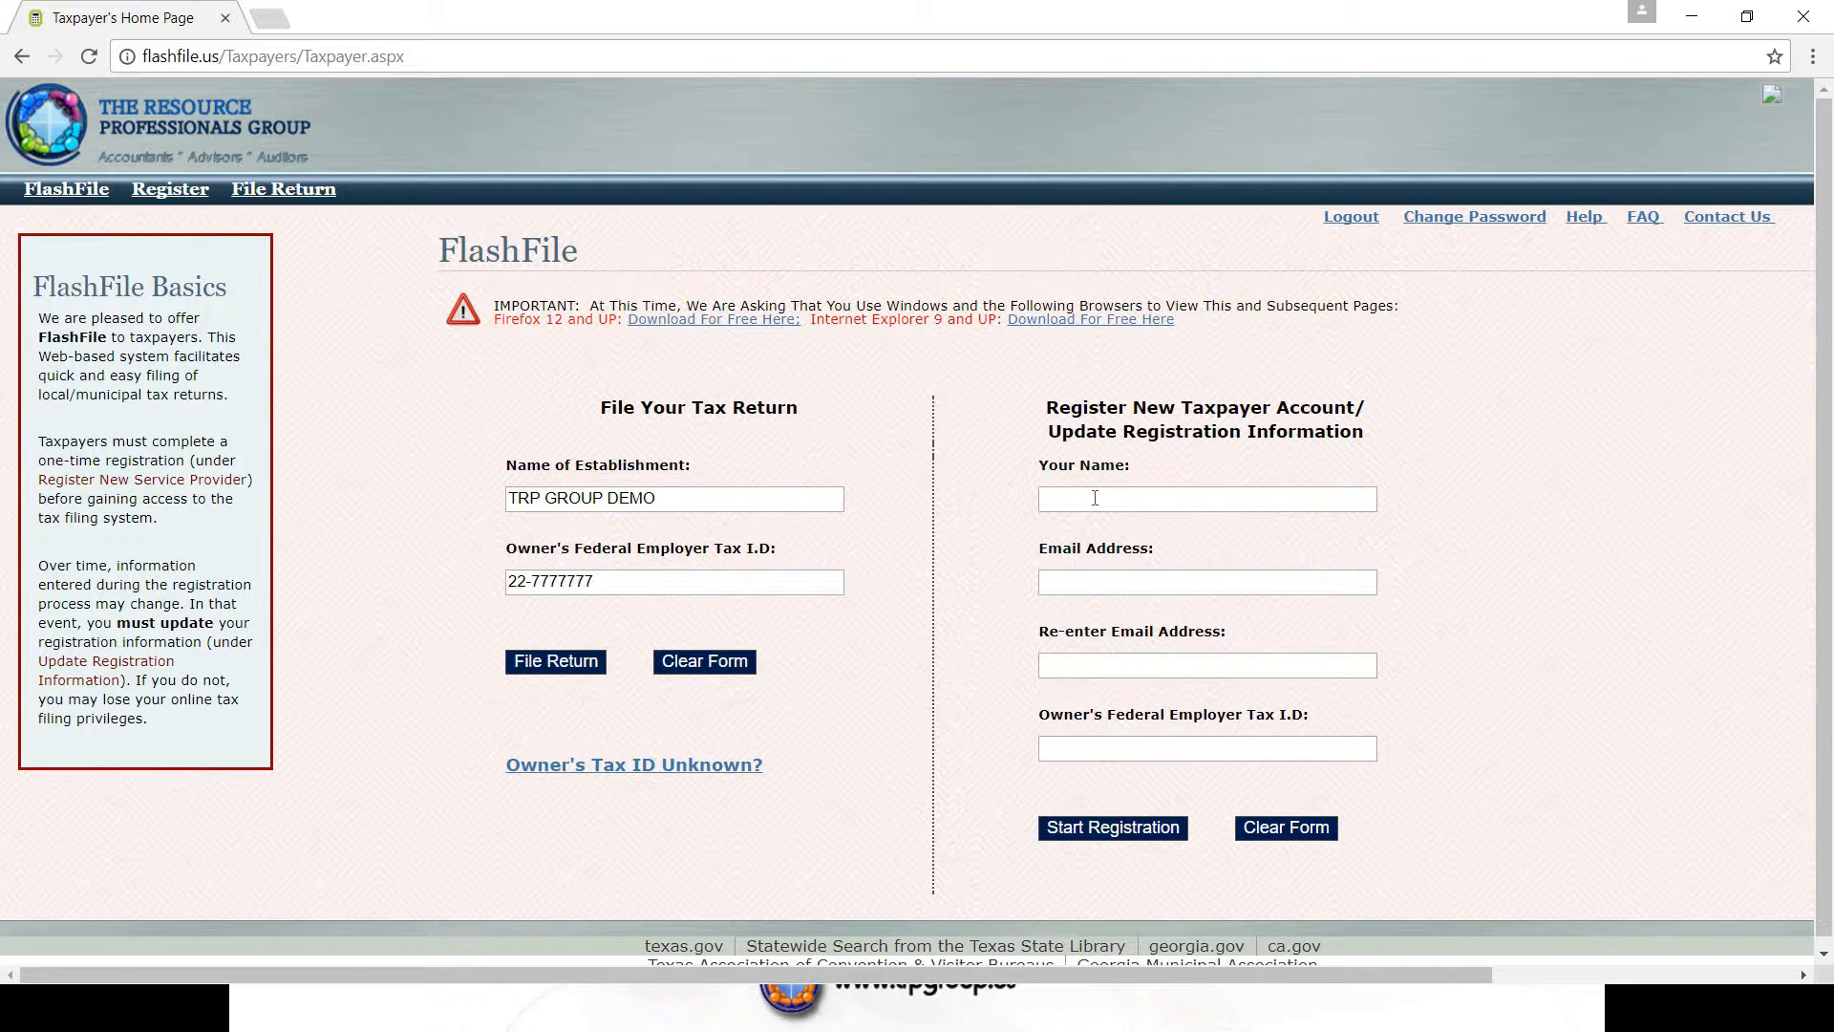
- Enter the registrant's full name and e-mail address in the new account section
click(1095, 498)
click(1081, 585)
- Re-enter the same e-mail address in the confirmation field so the mismatch warning clears
click(1059, 656)
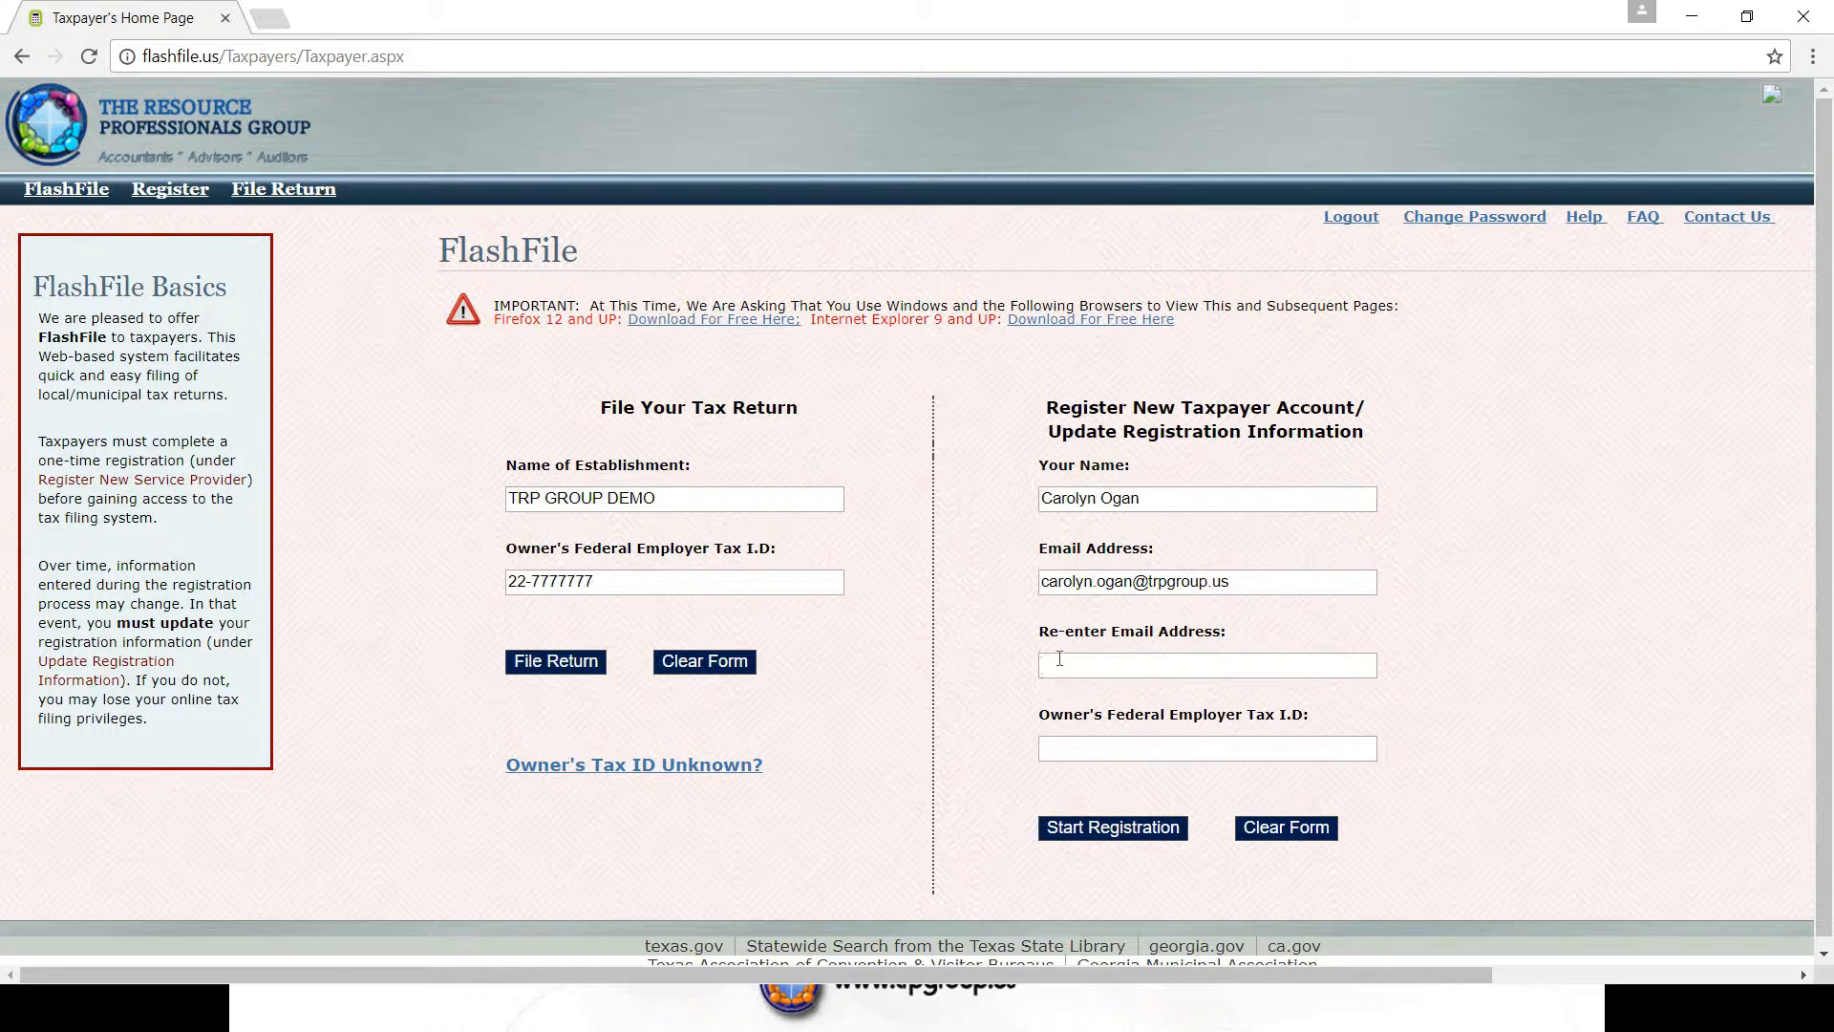
click(986, 700)
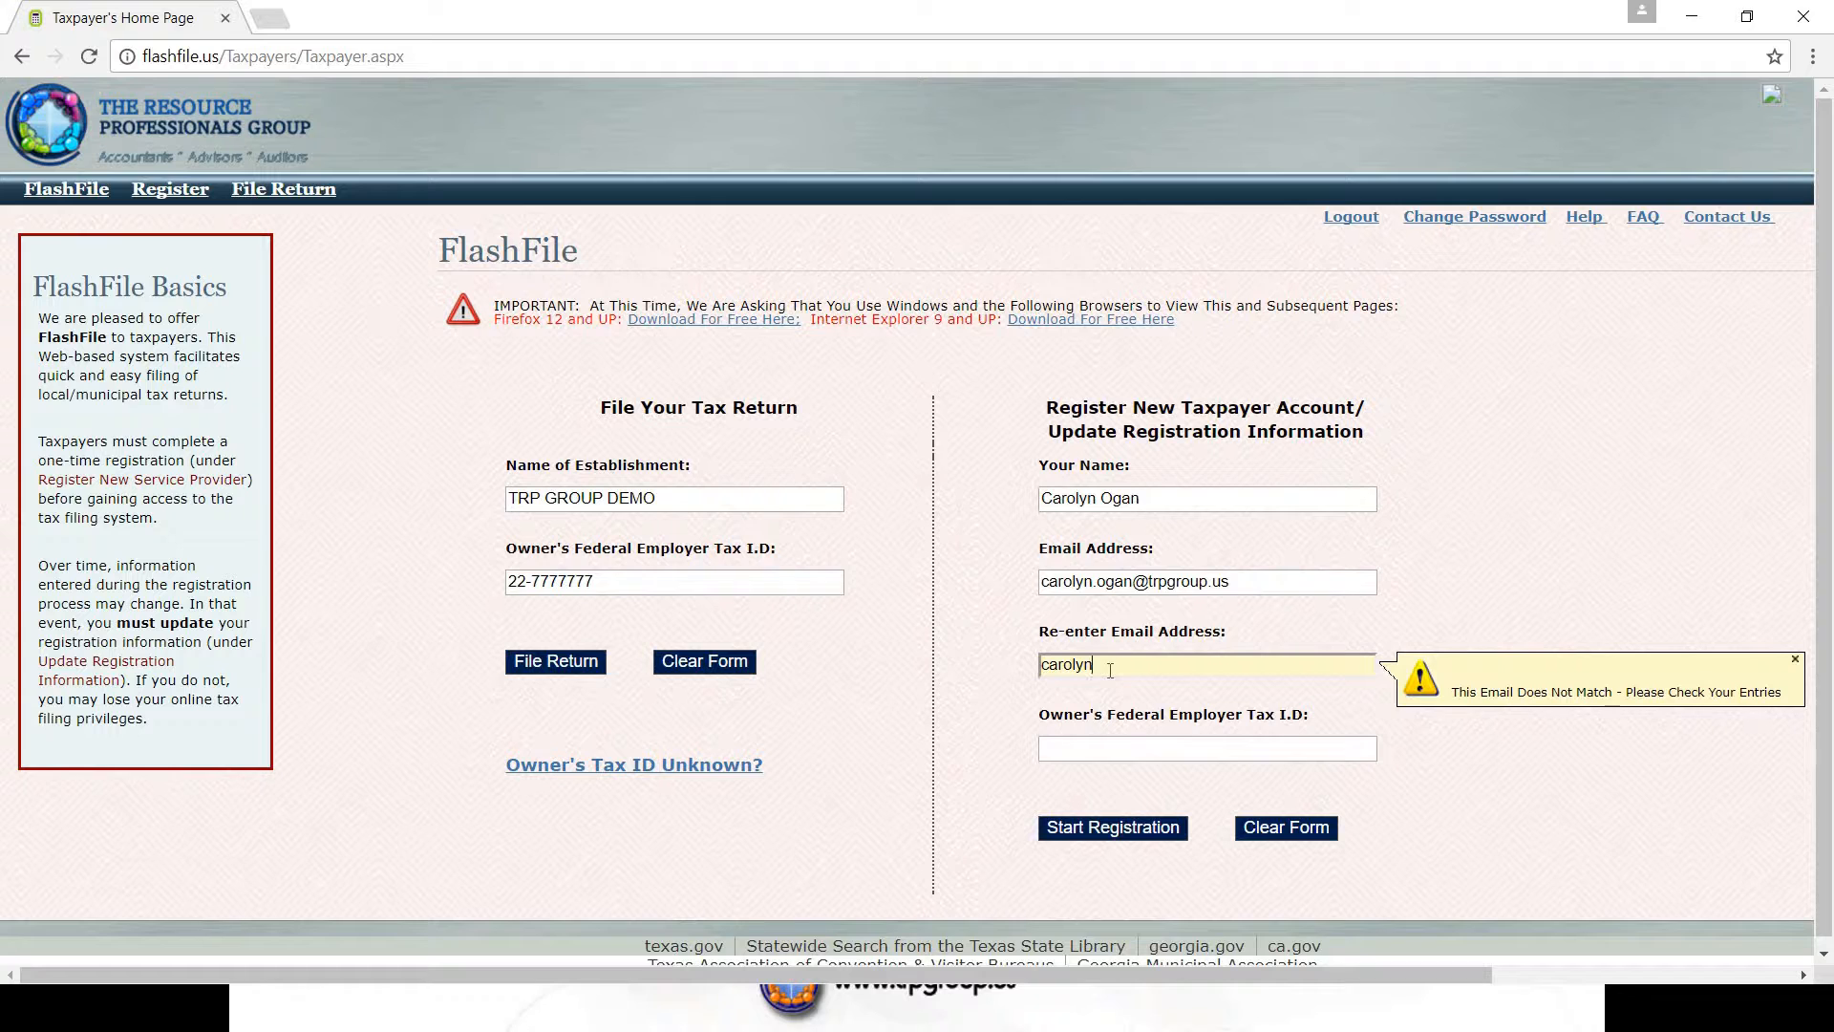
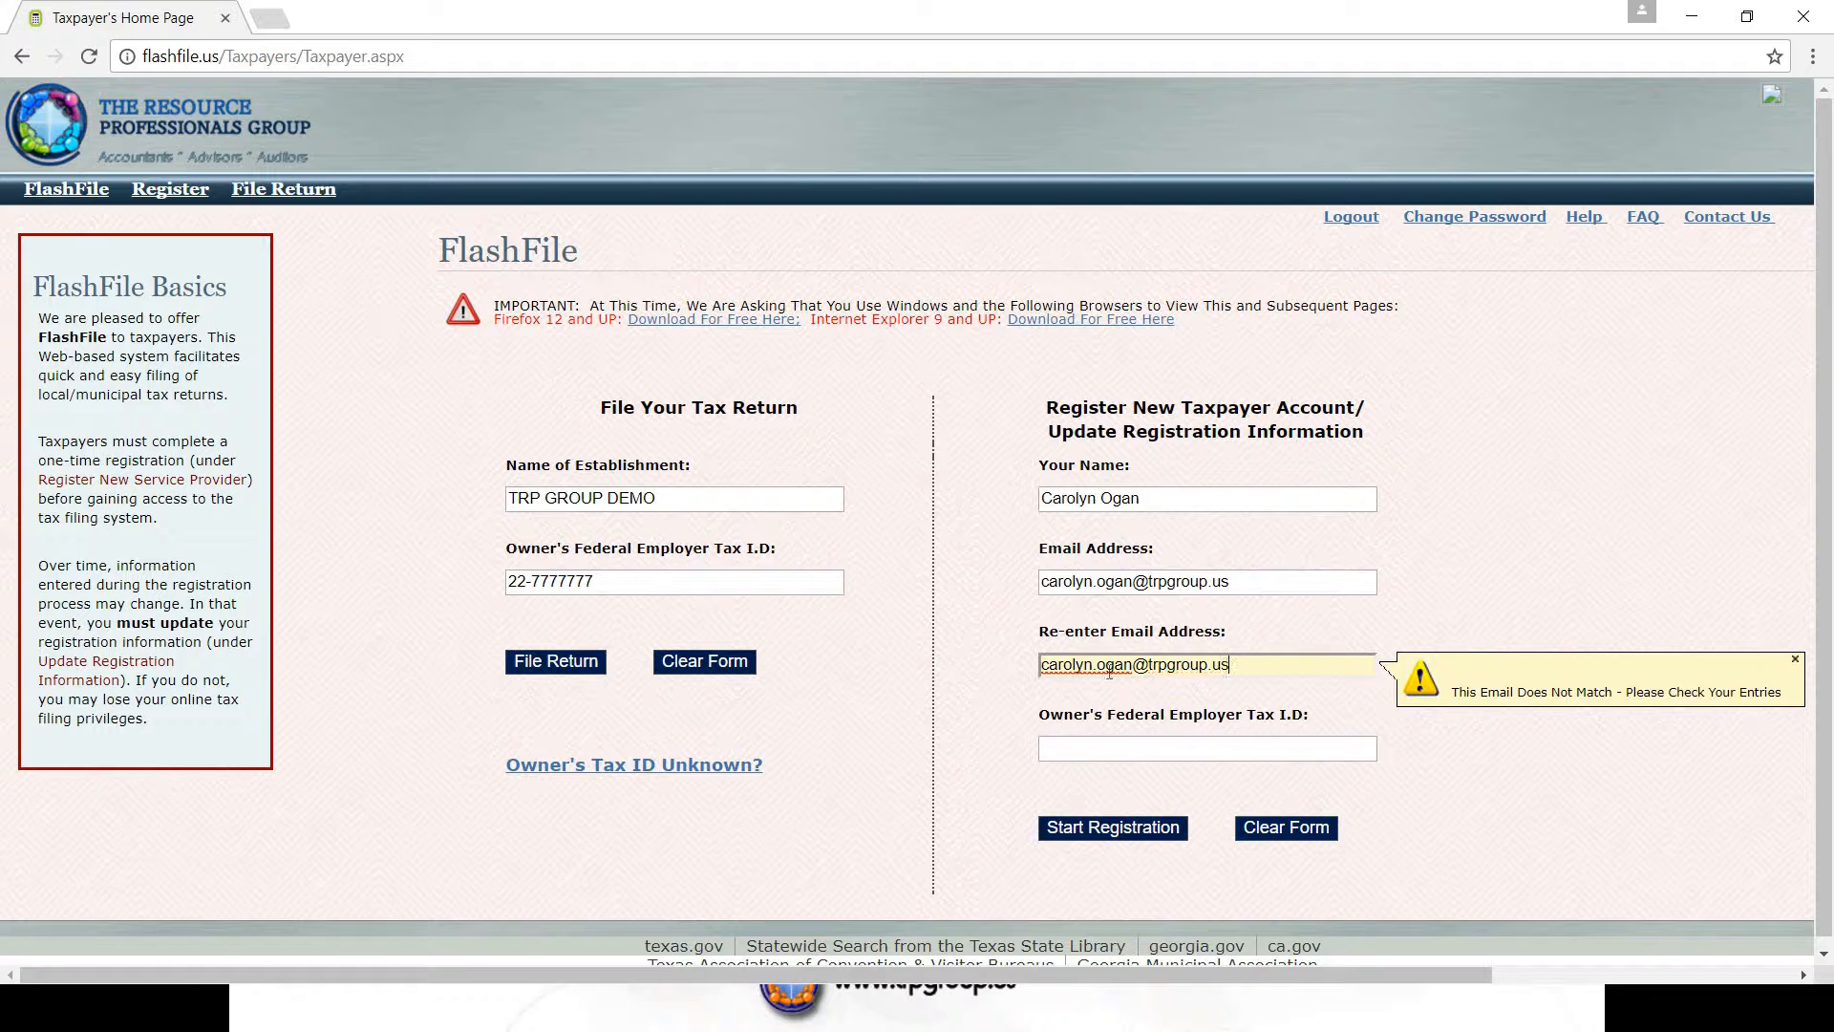
click(1008, 725)
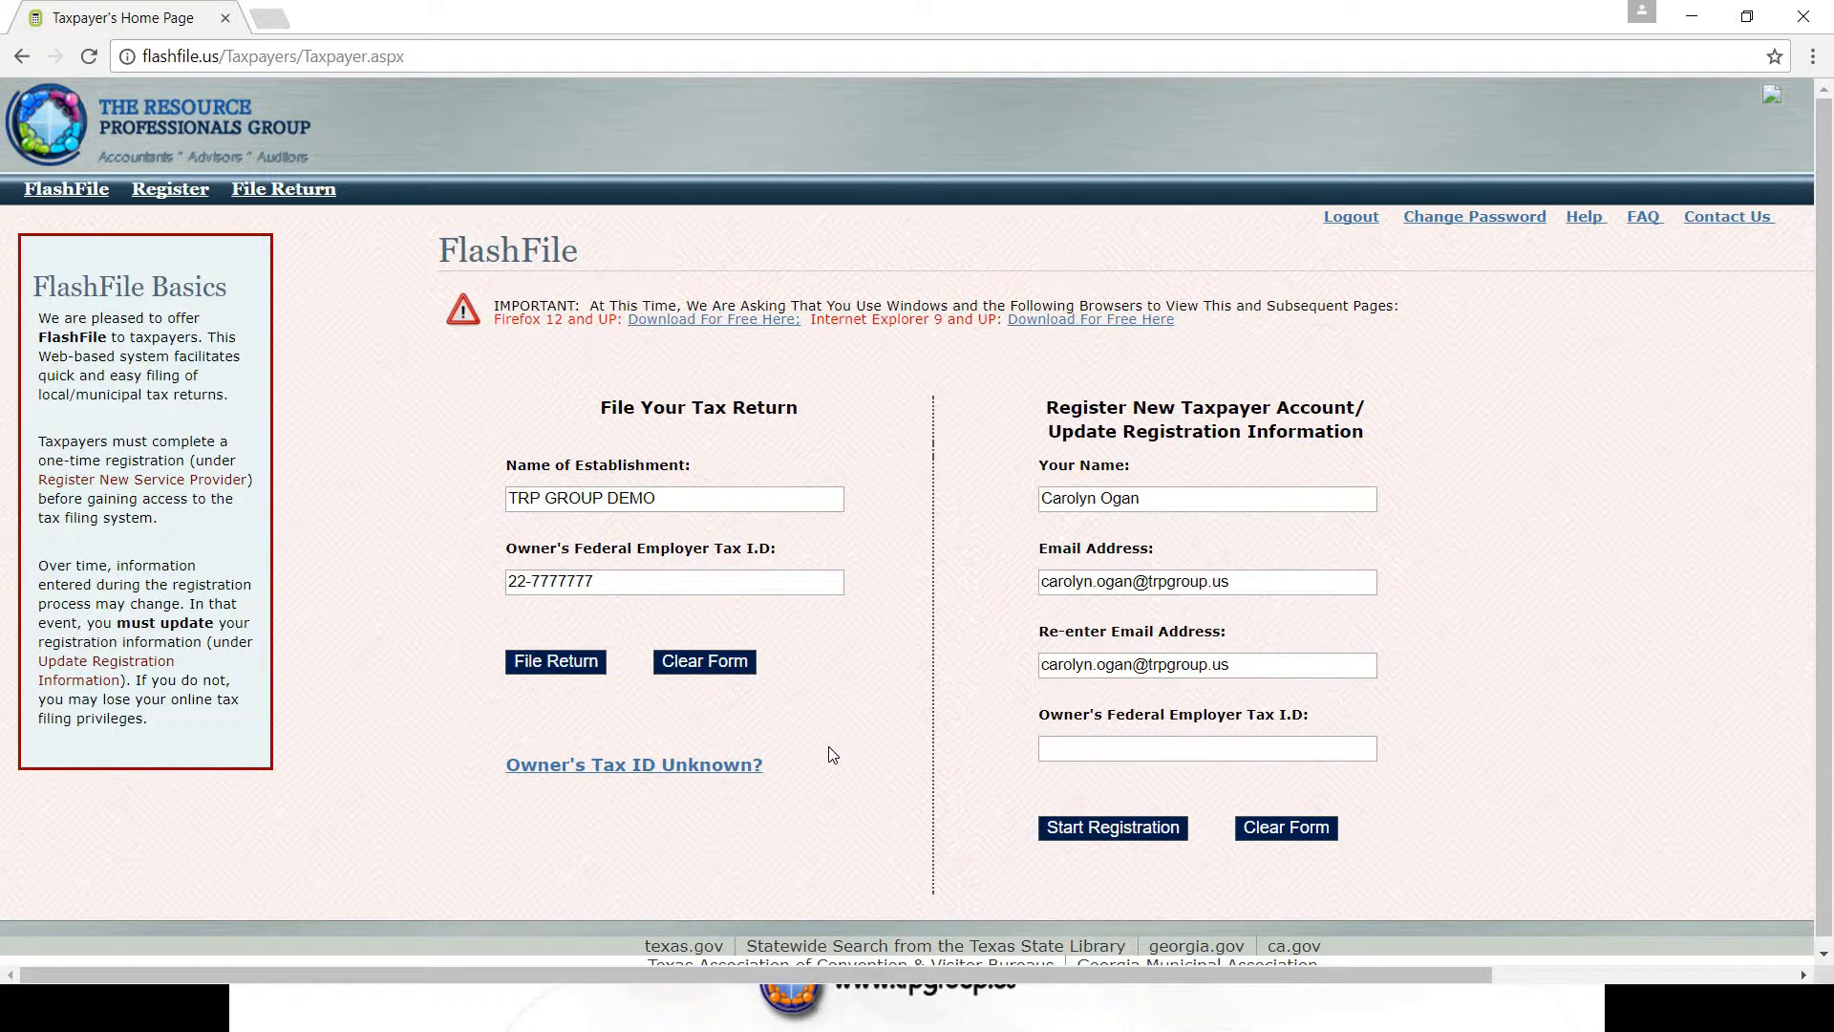
- Check the unknown tax ID help, enter the owner's federal tax ID, and start registration
click(671, 764)
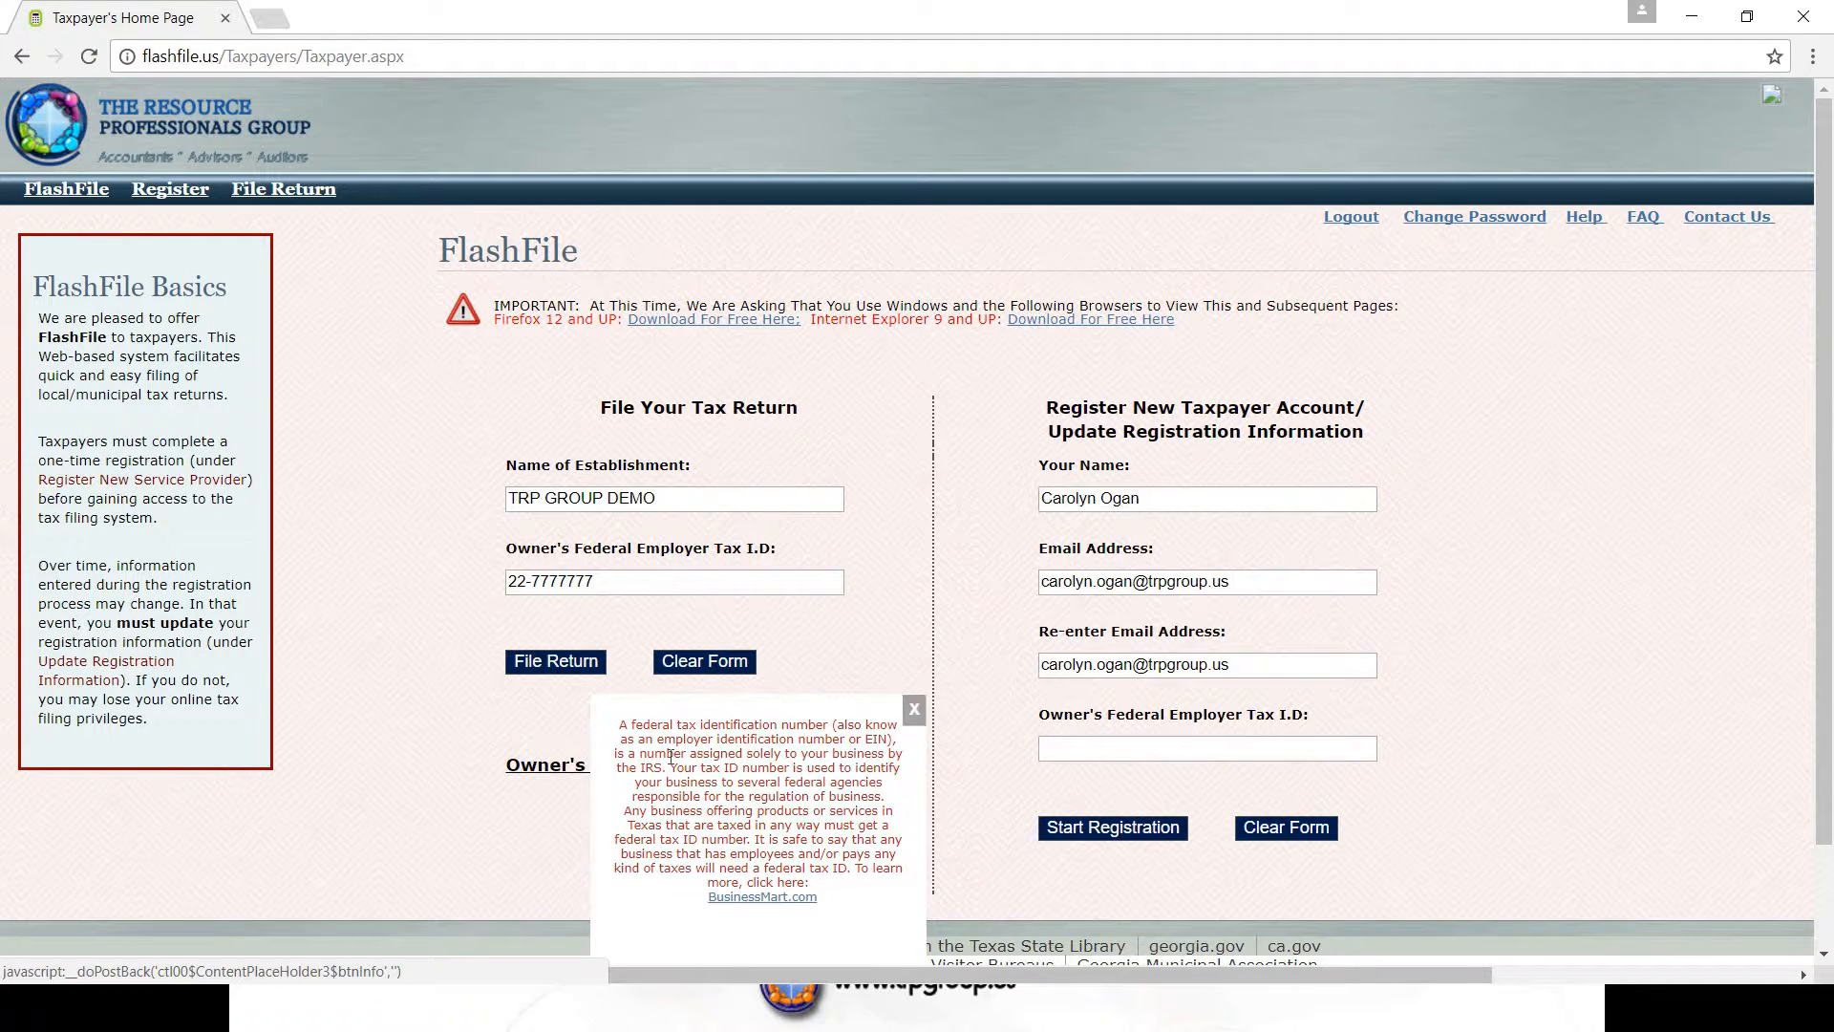
click(914, 712)
click(1075, 752)
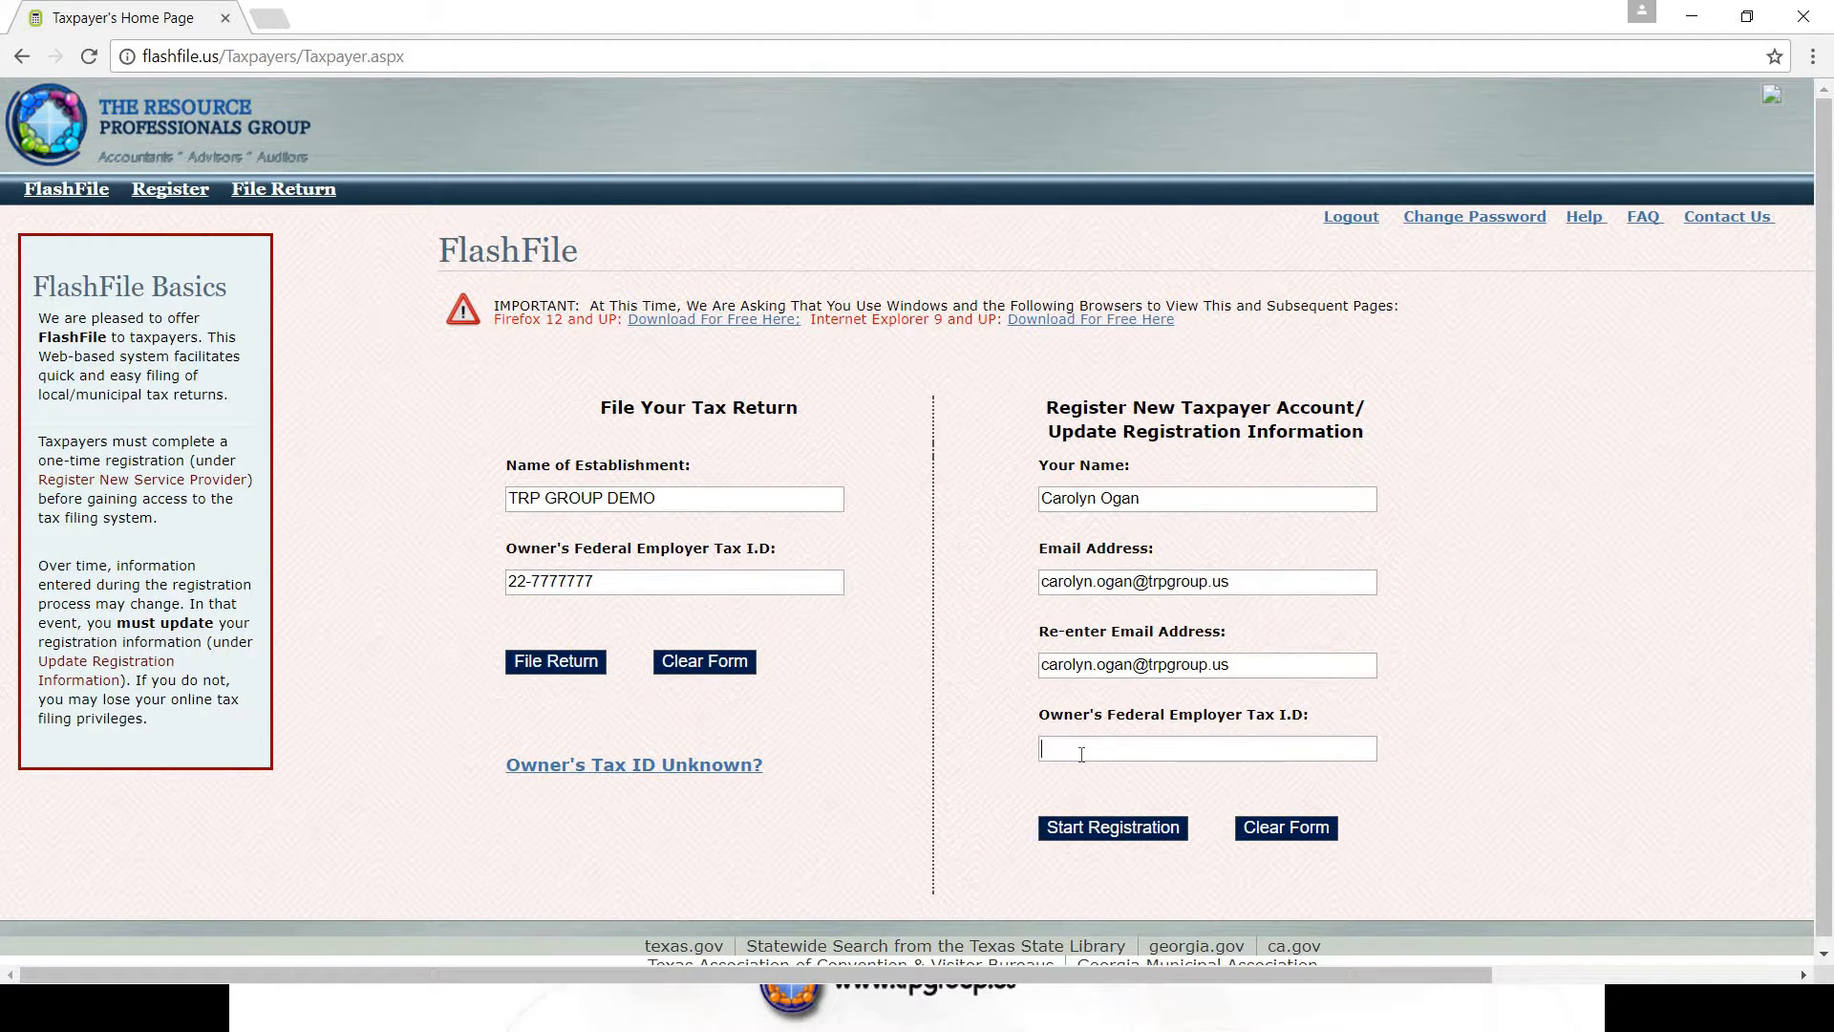
text(22-7777777)
click(1079, 833)
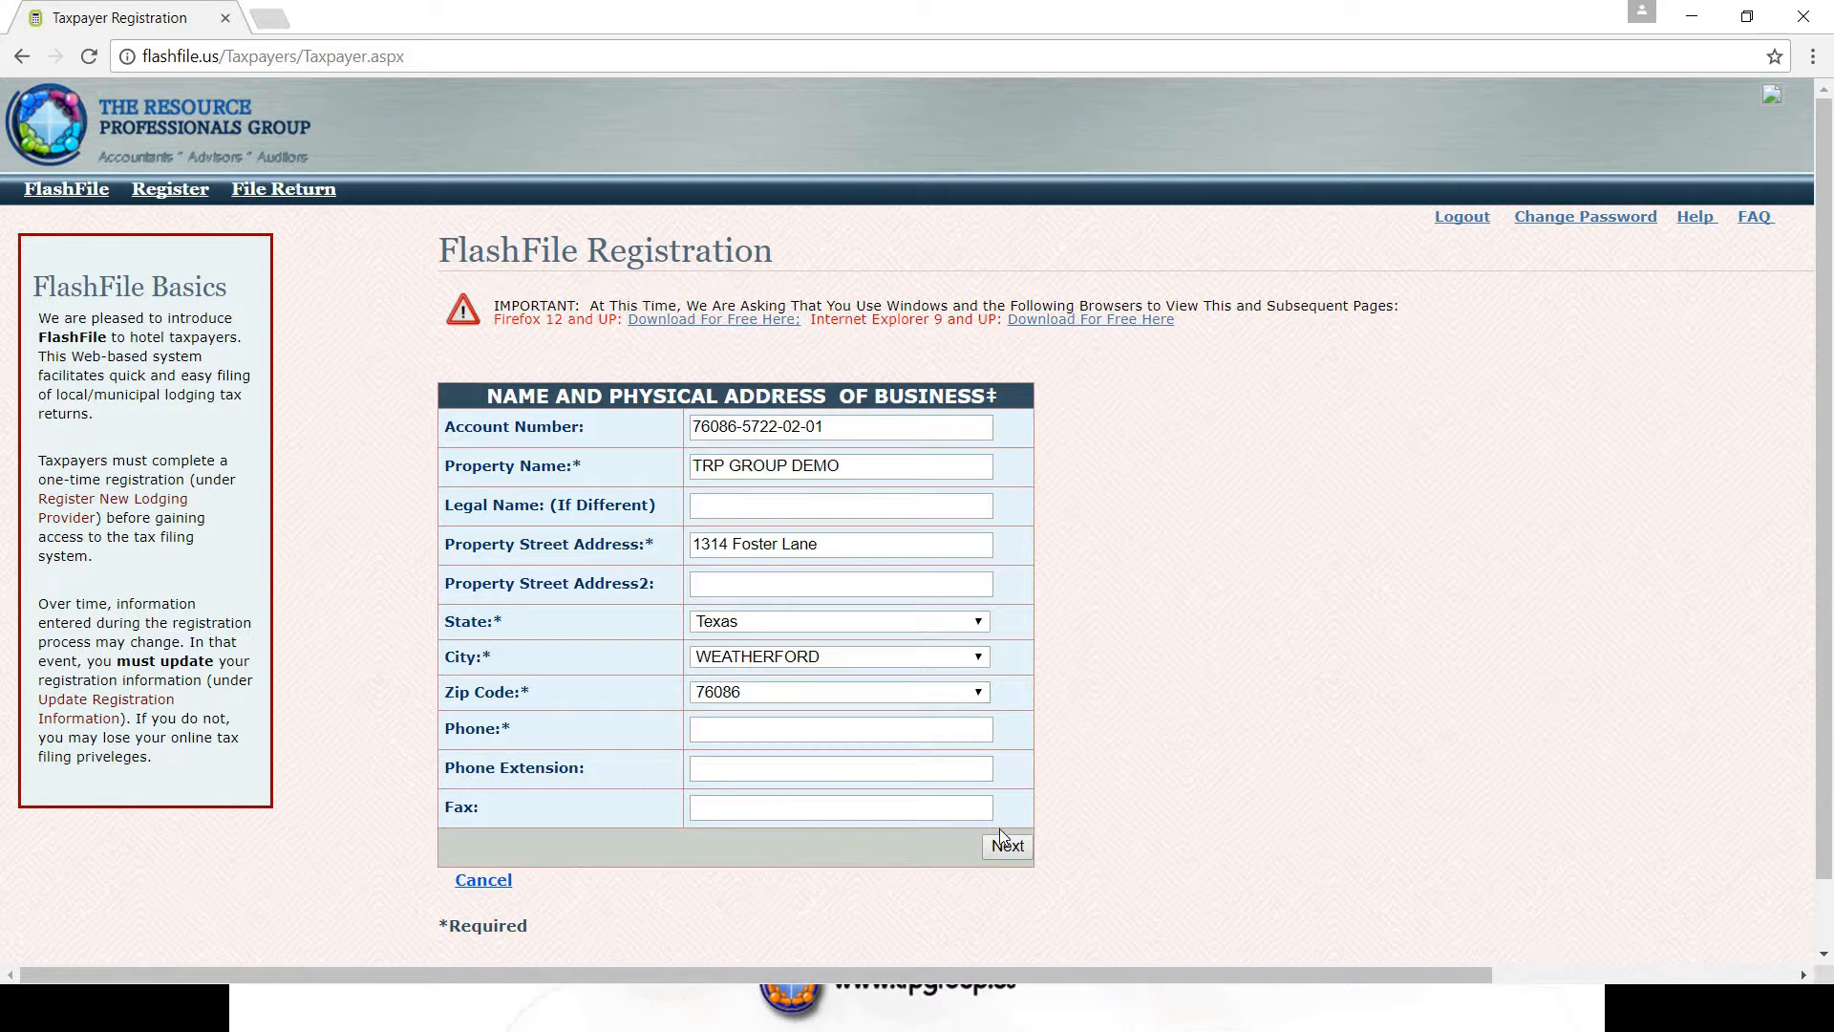
- Fill in the business phone and fax numbers in (area code) prefix-number format
click(1011, 854)
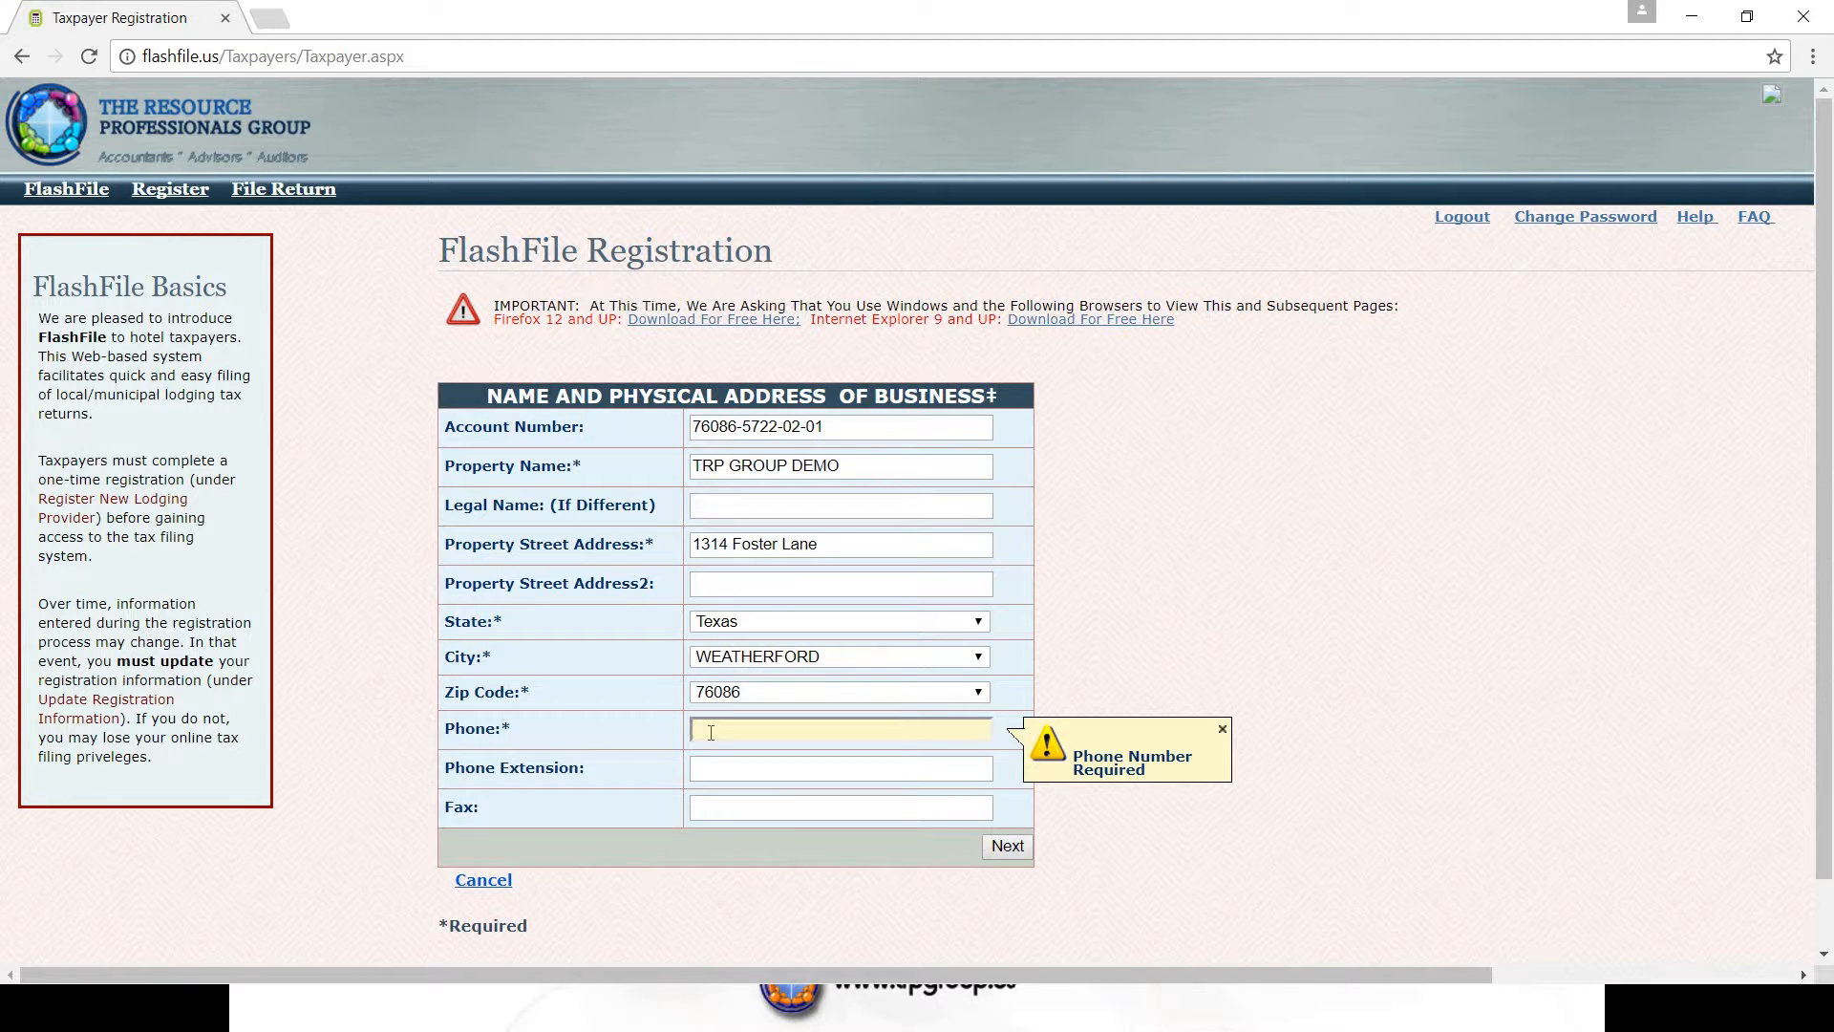
click(723, 810)
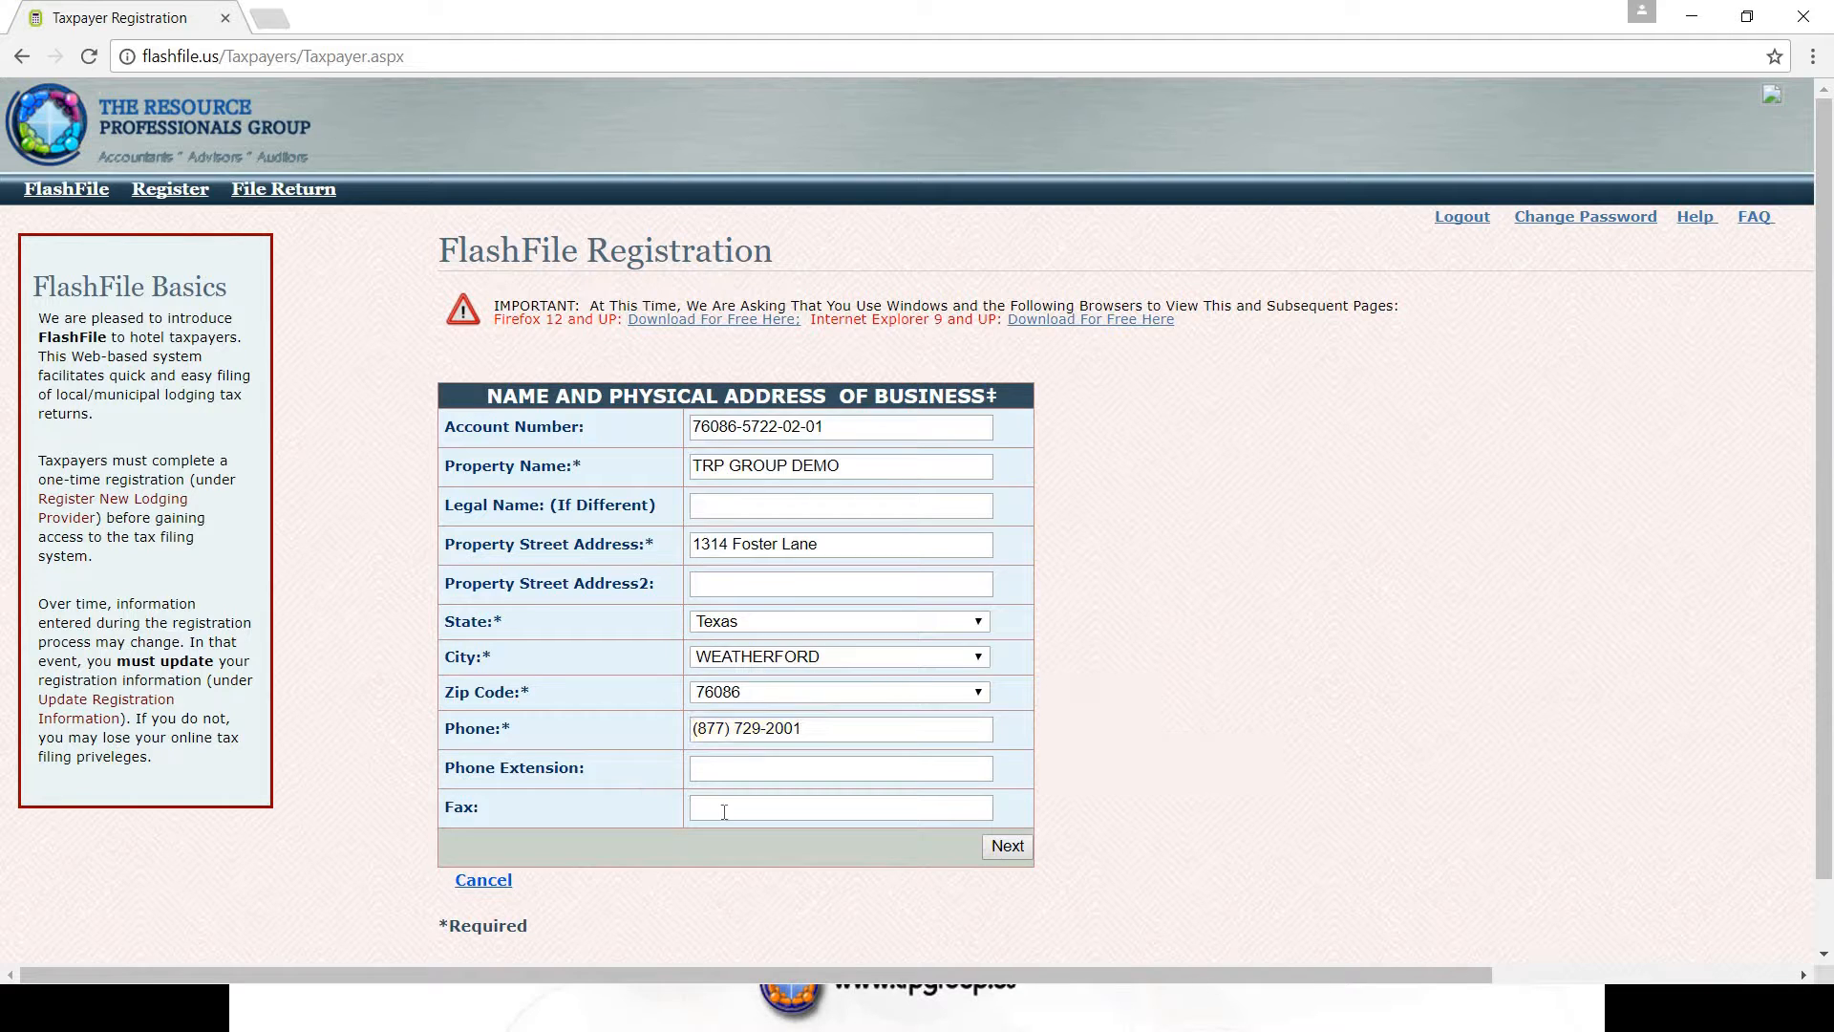
click(619, 803)
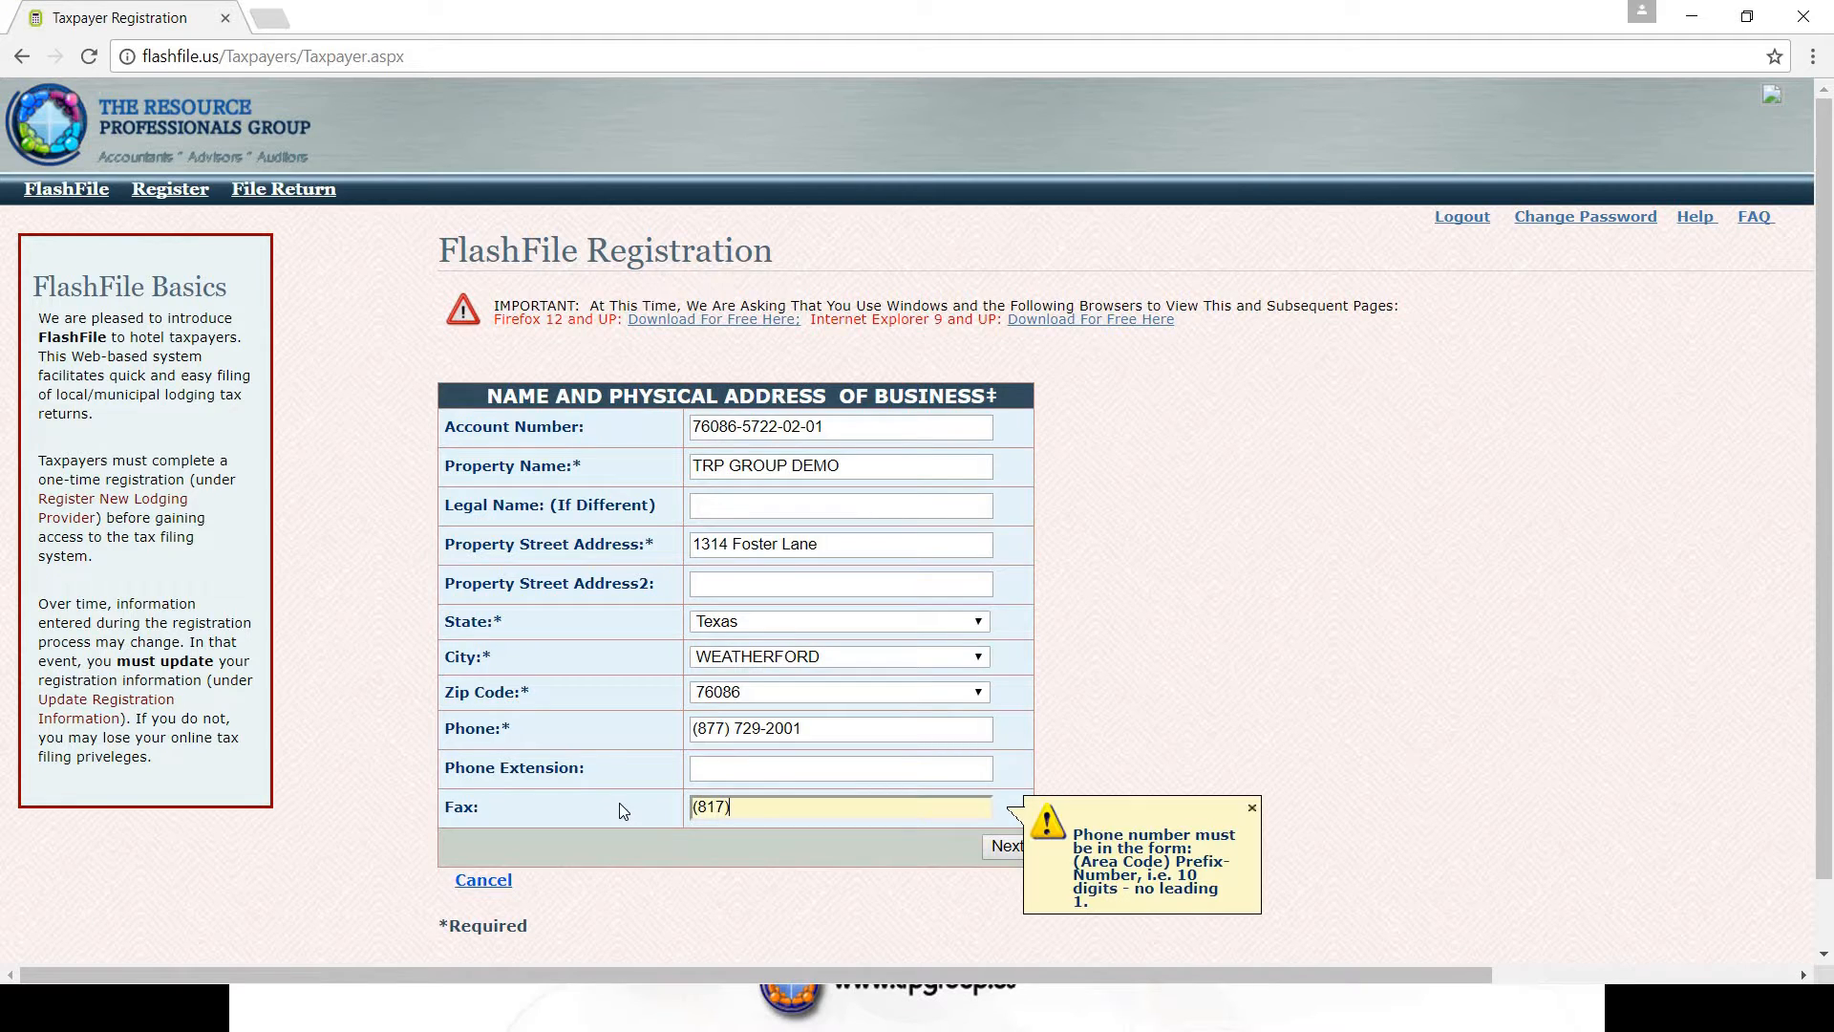
click(813, 853)
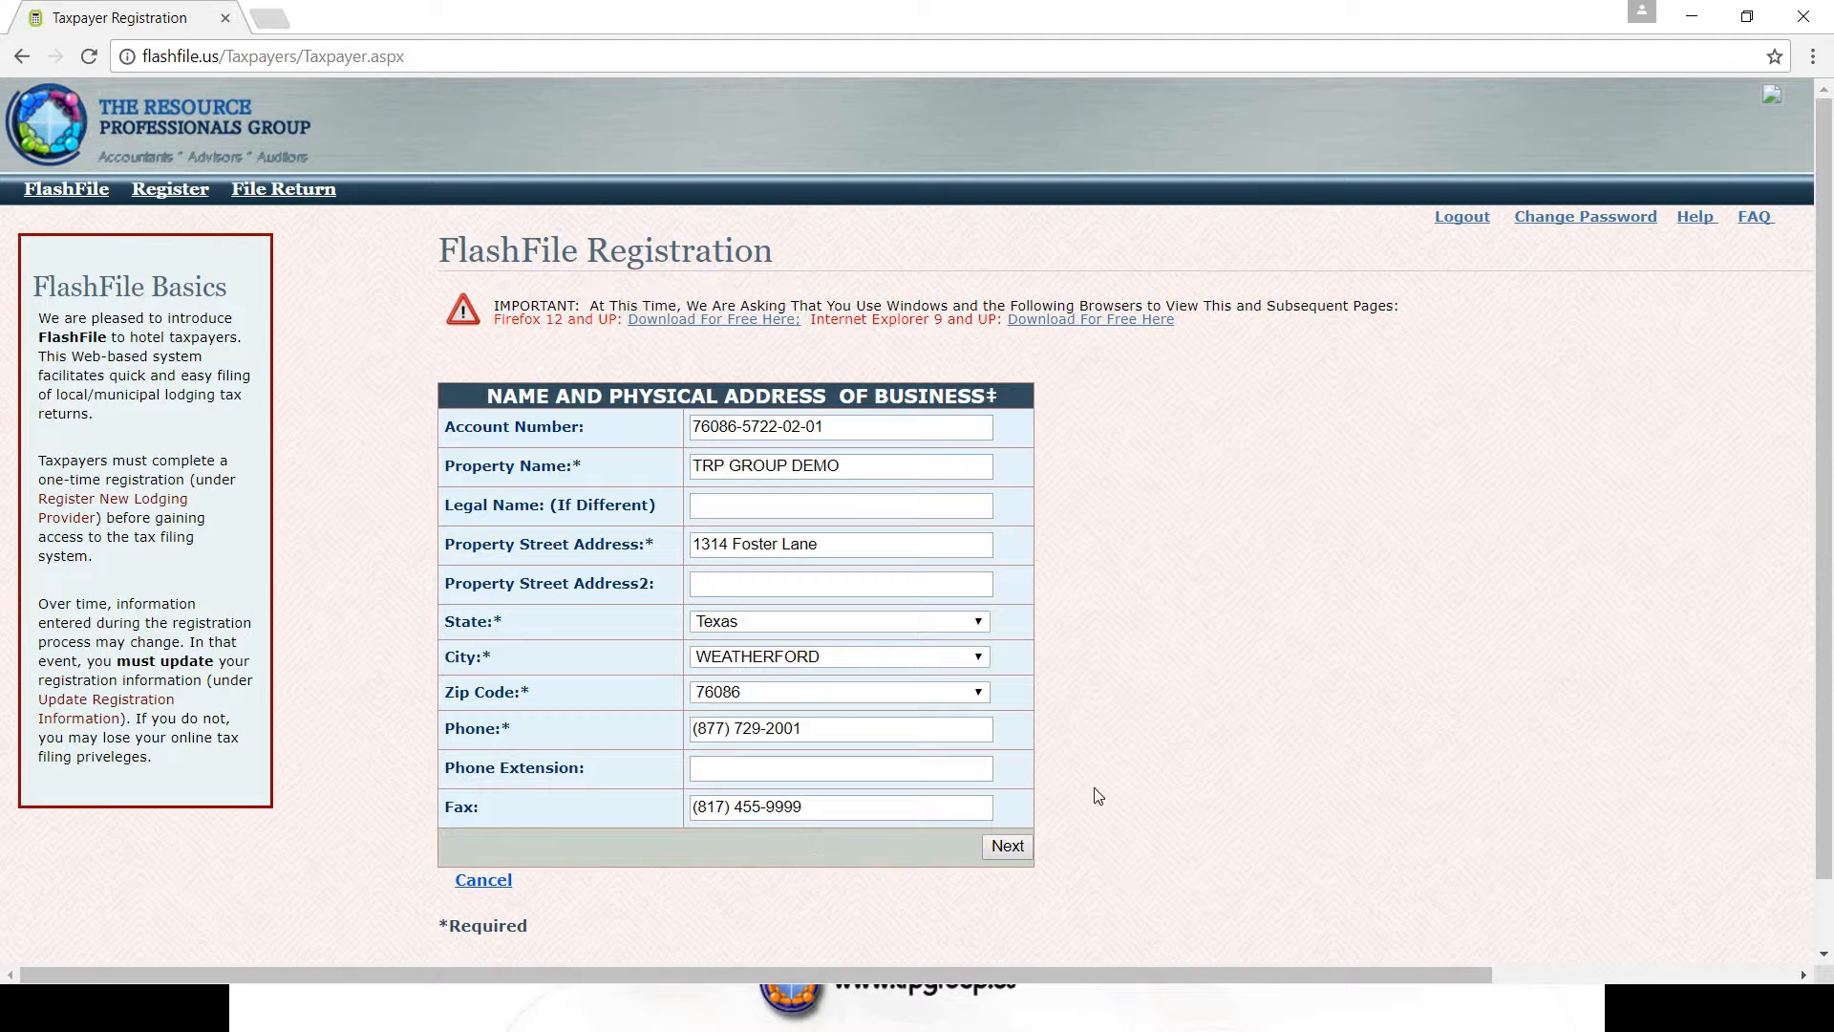
click(1004, 846)
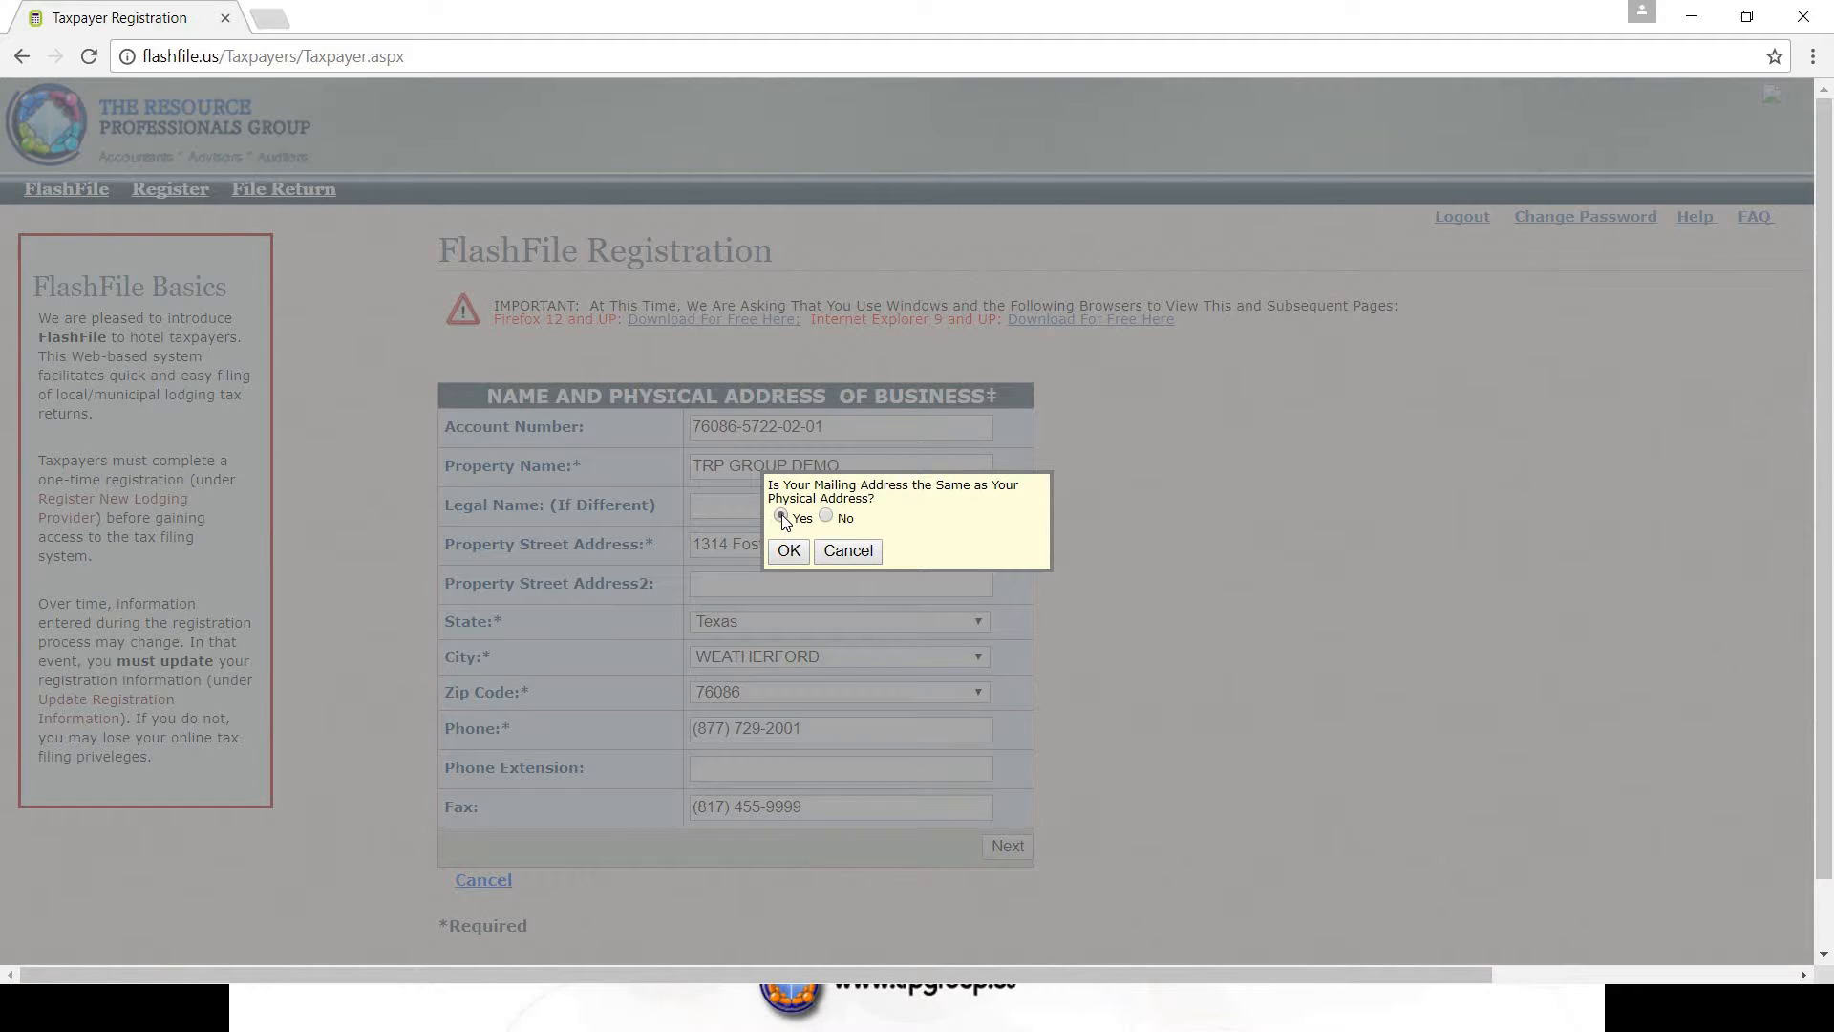
- Answer Yes that the mailing address matches the physical address and accept
click(781, 516)
click(789, 554)
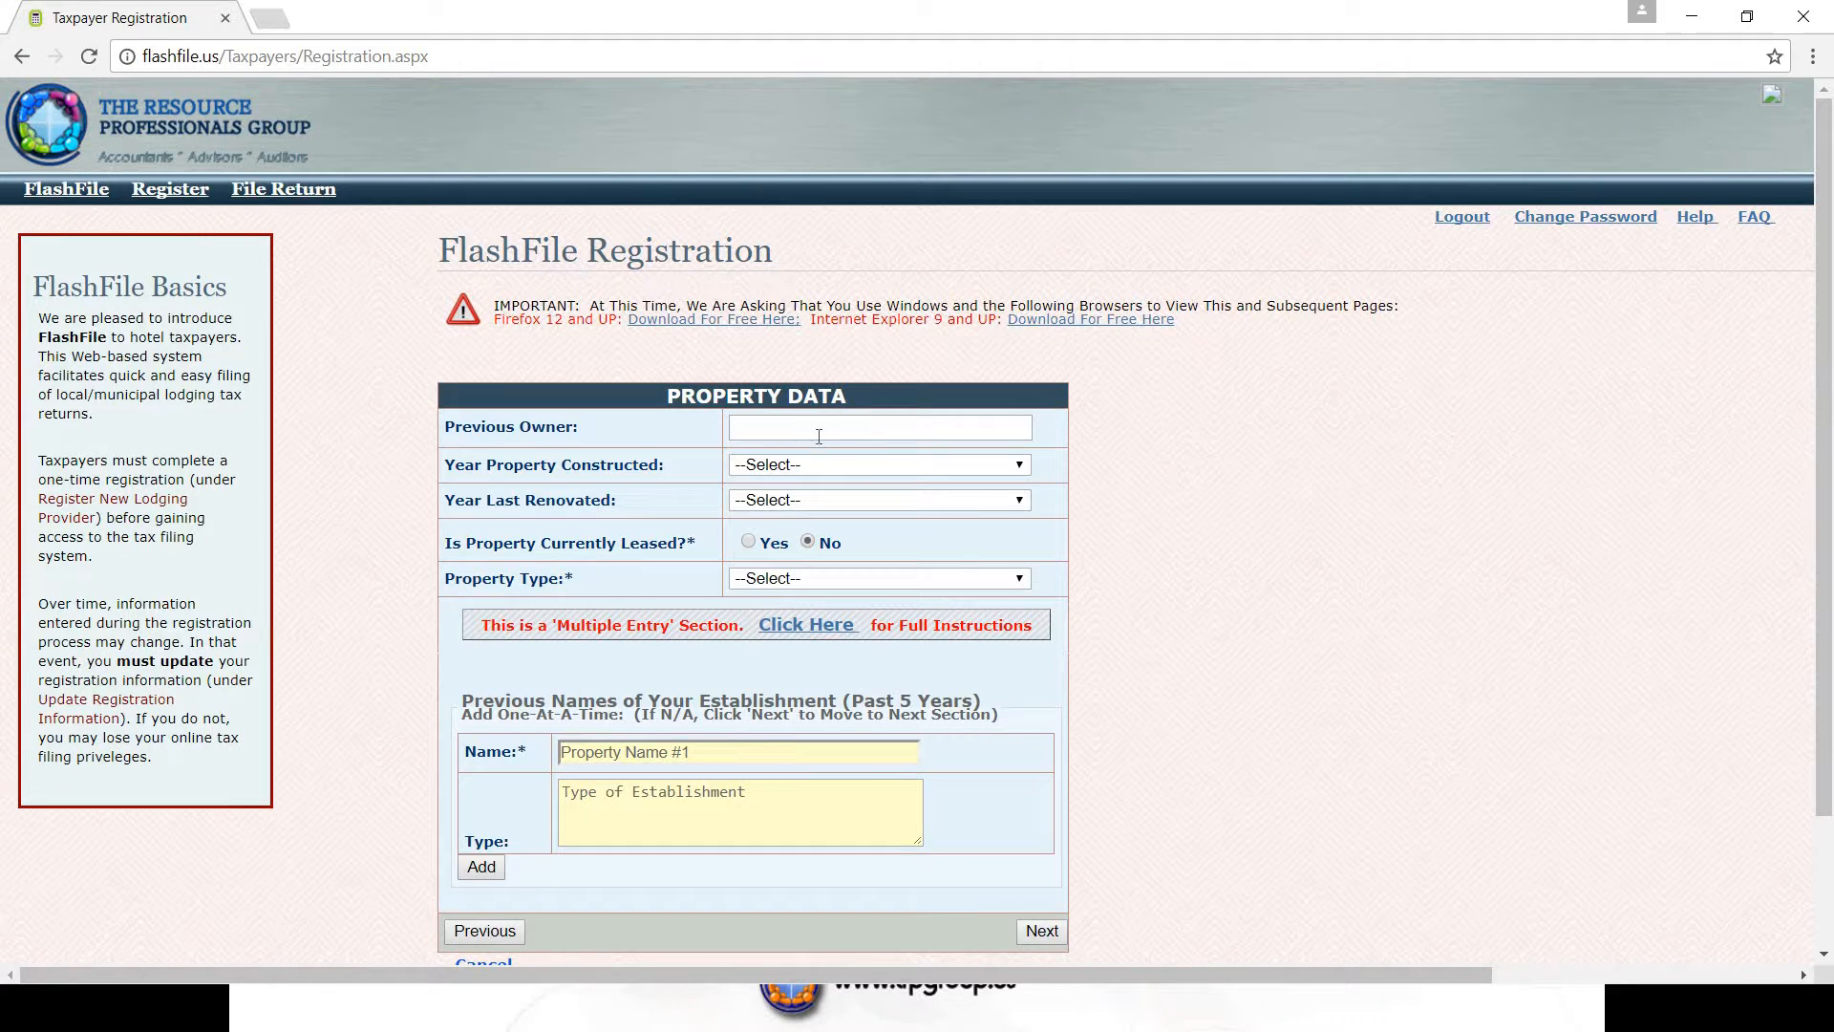
- Enter the previous owner's name, choose 2006 as construction year and Hotel as property type
text(John Does)
key(BackSpace)
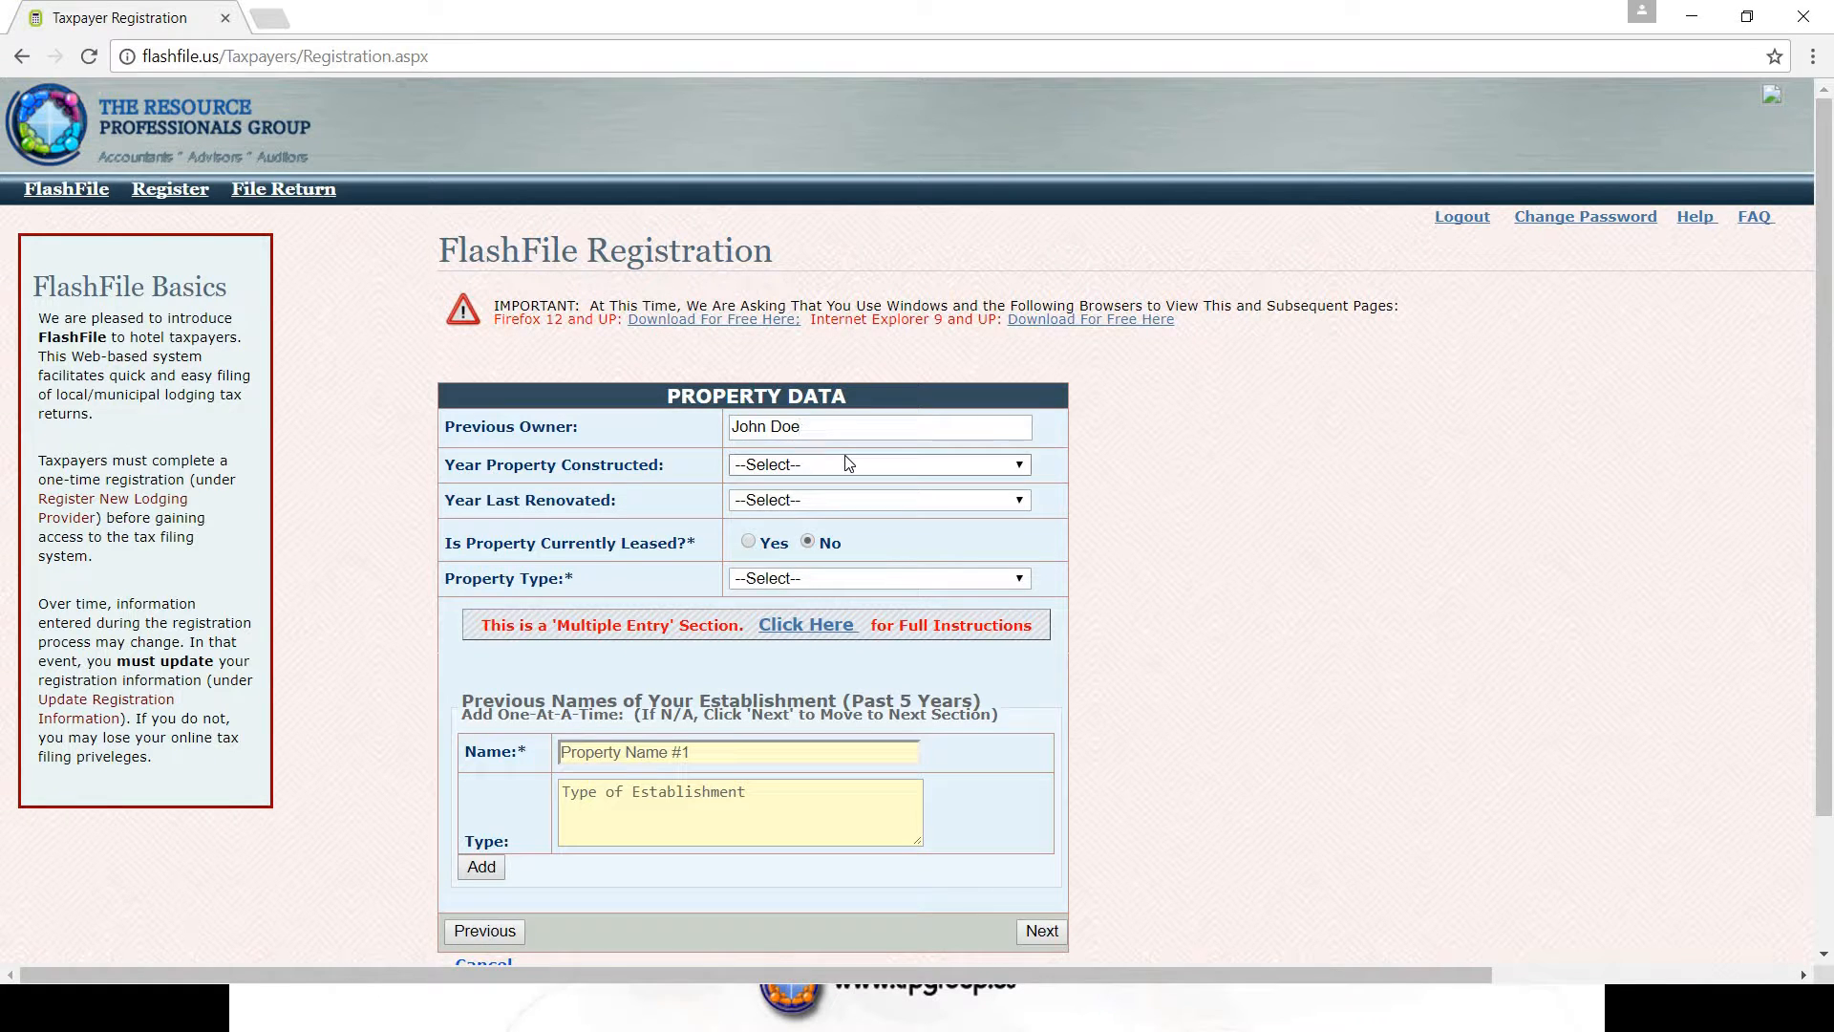
click(1021, 468)
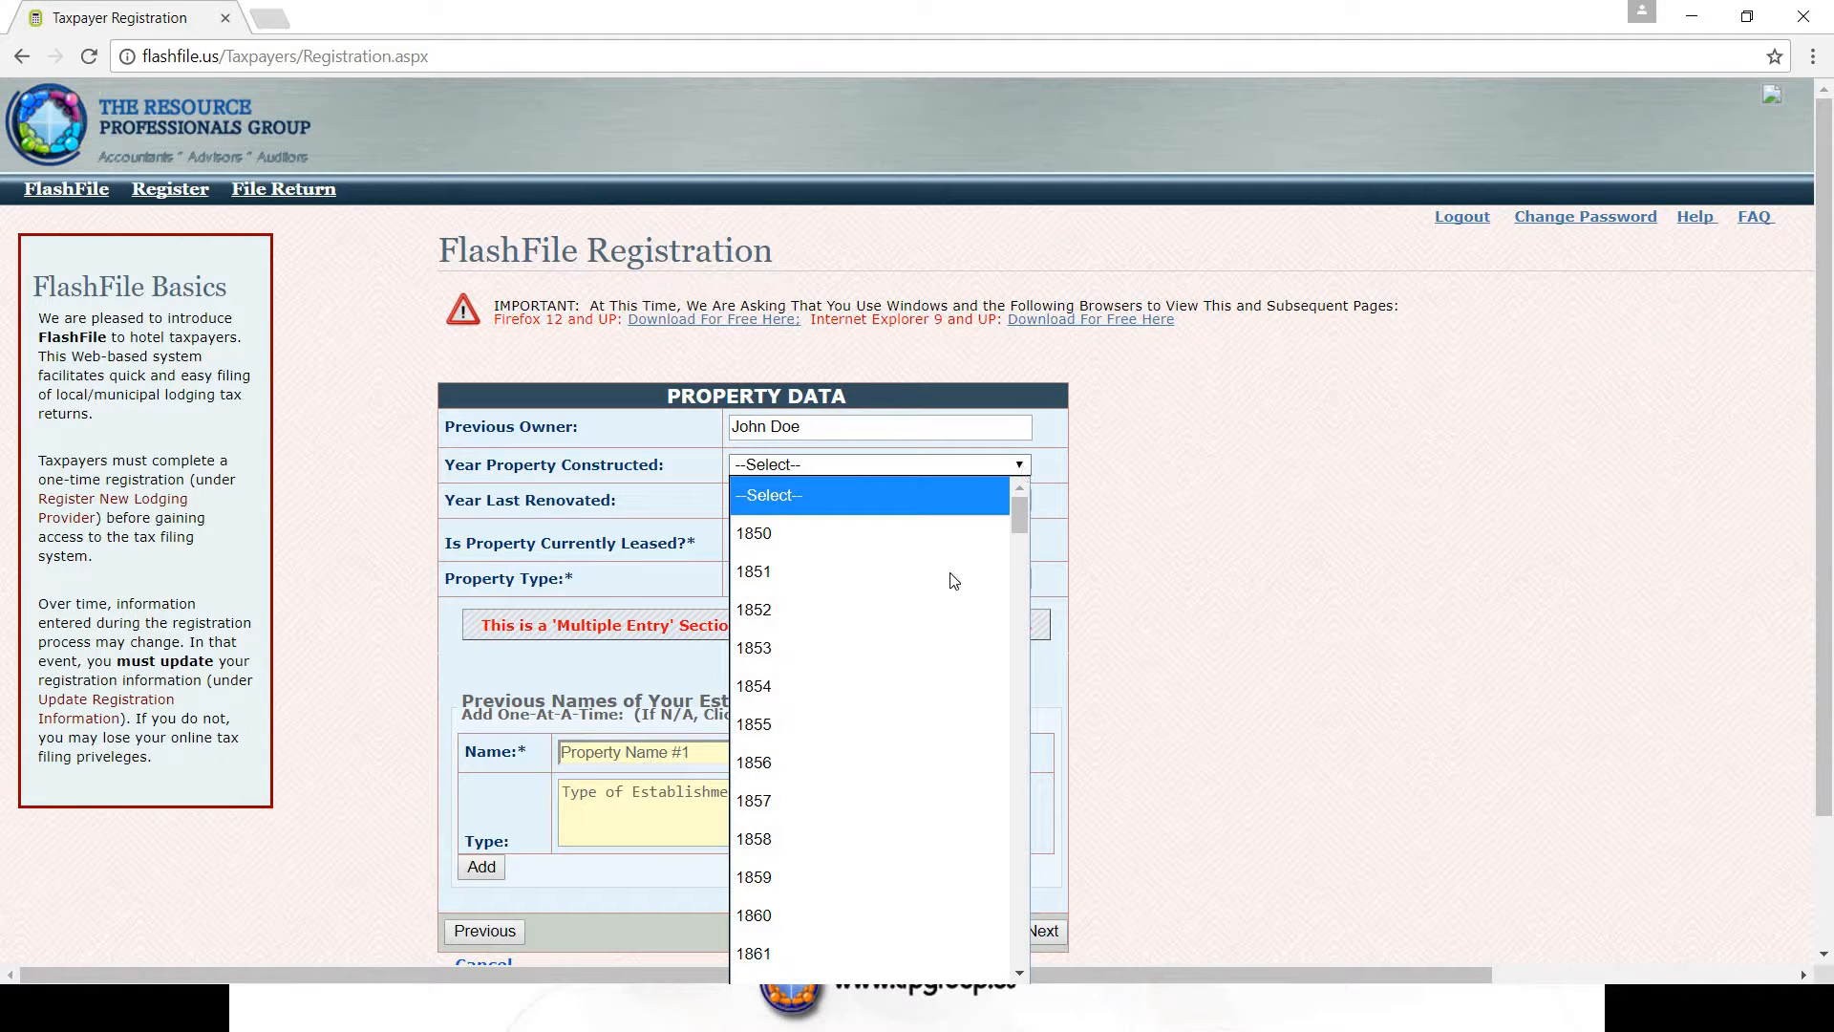
drag(1021, 525, 936, 910)
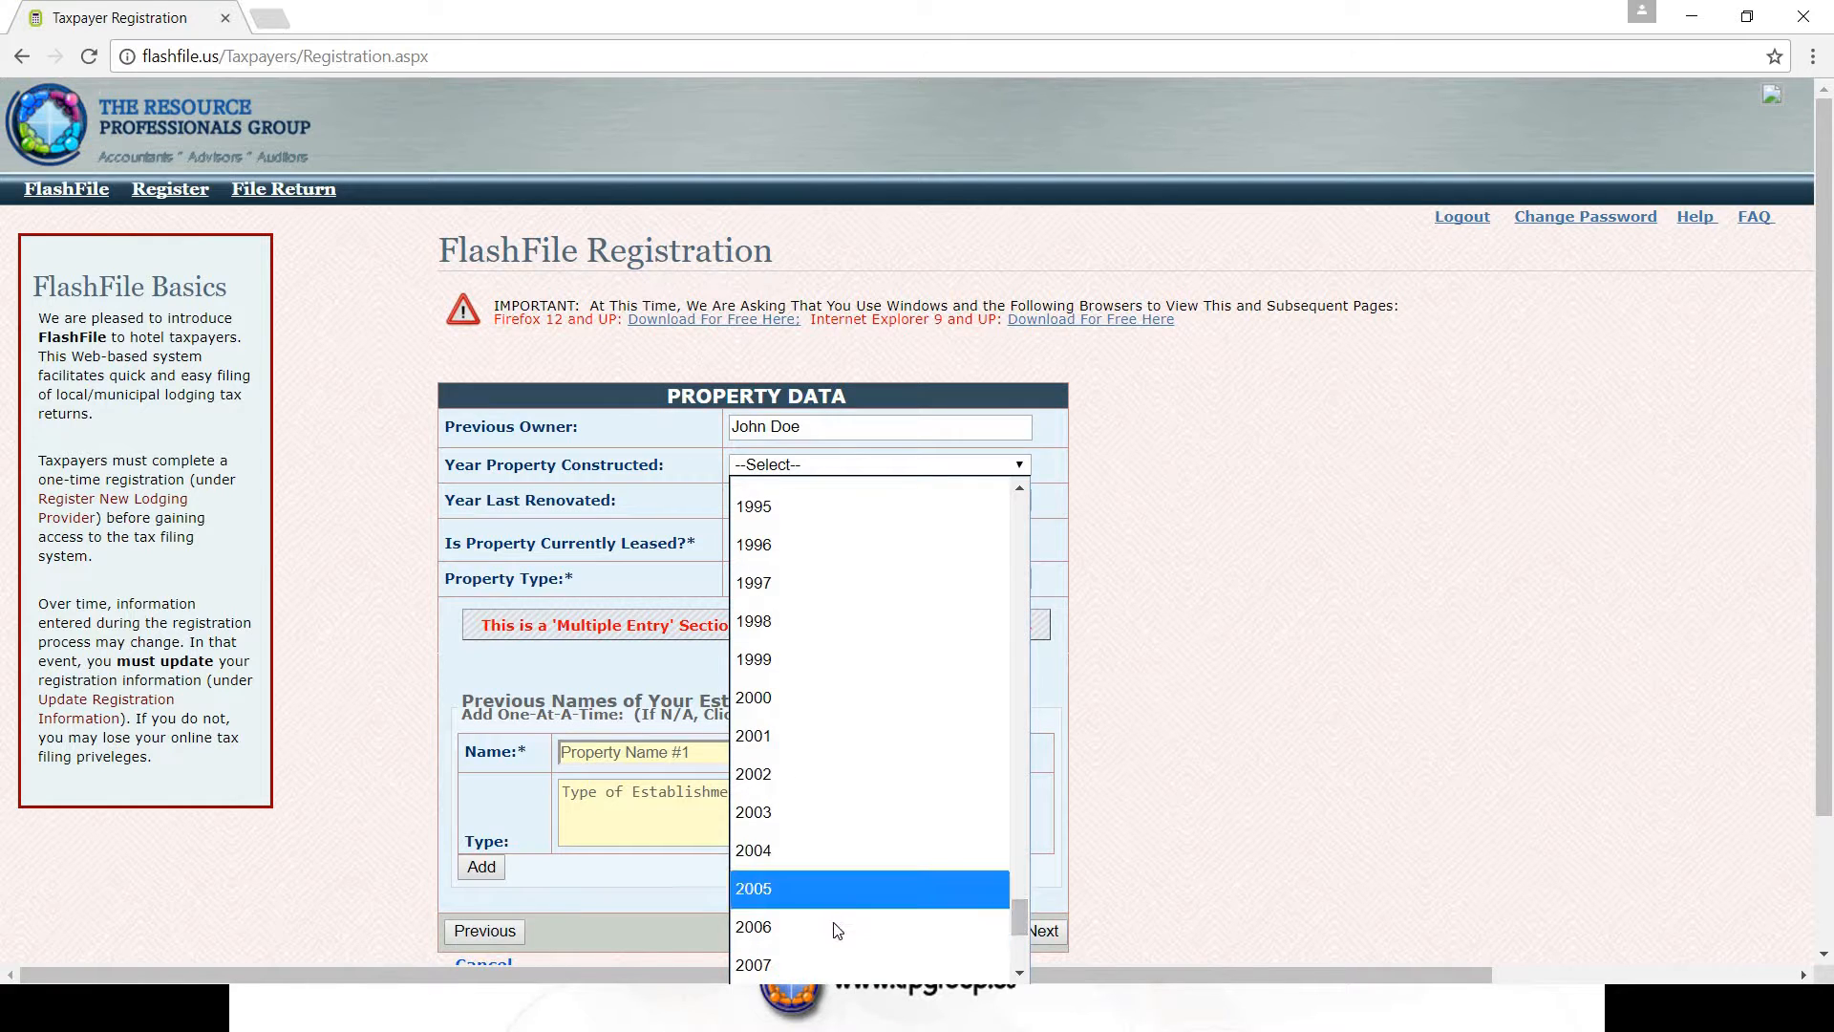
click(859, 924)
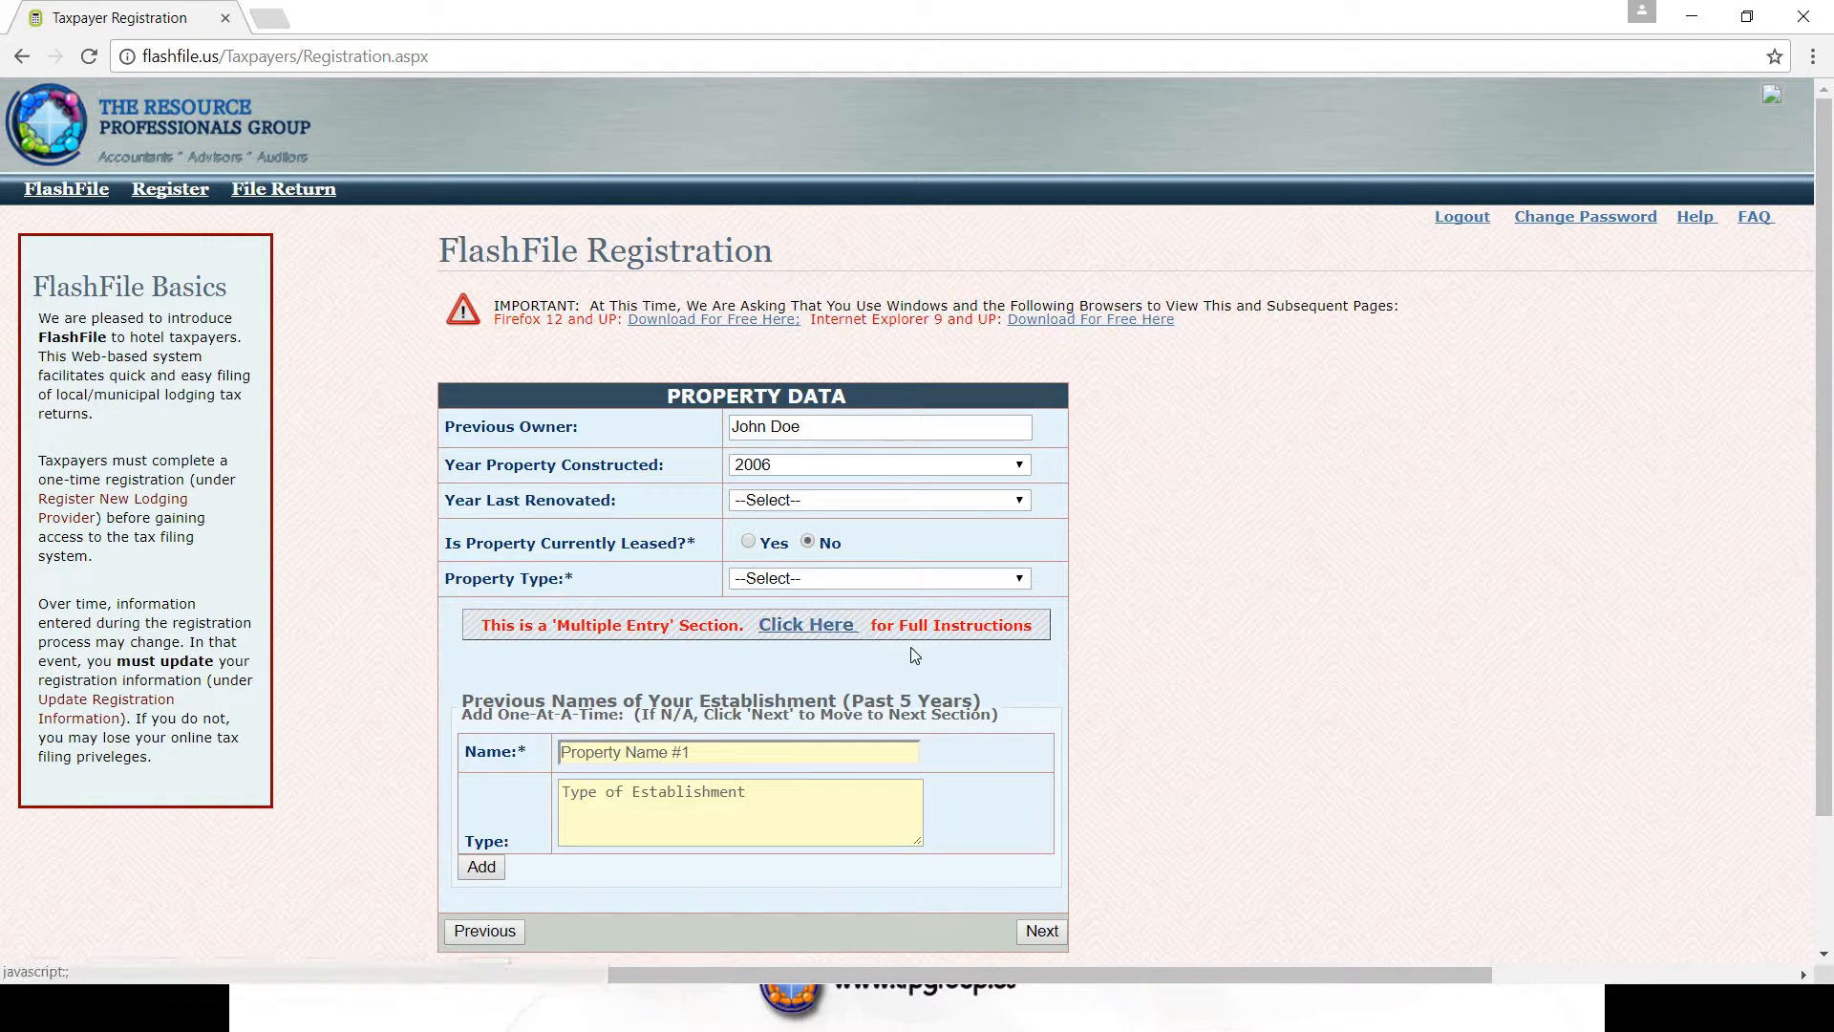
click(1020, 580)
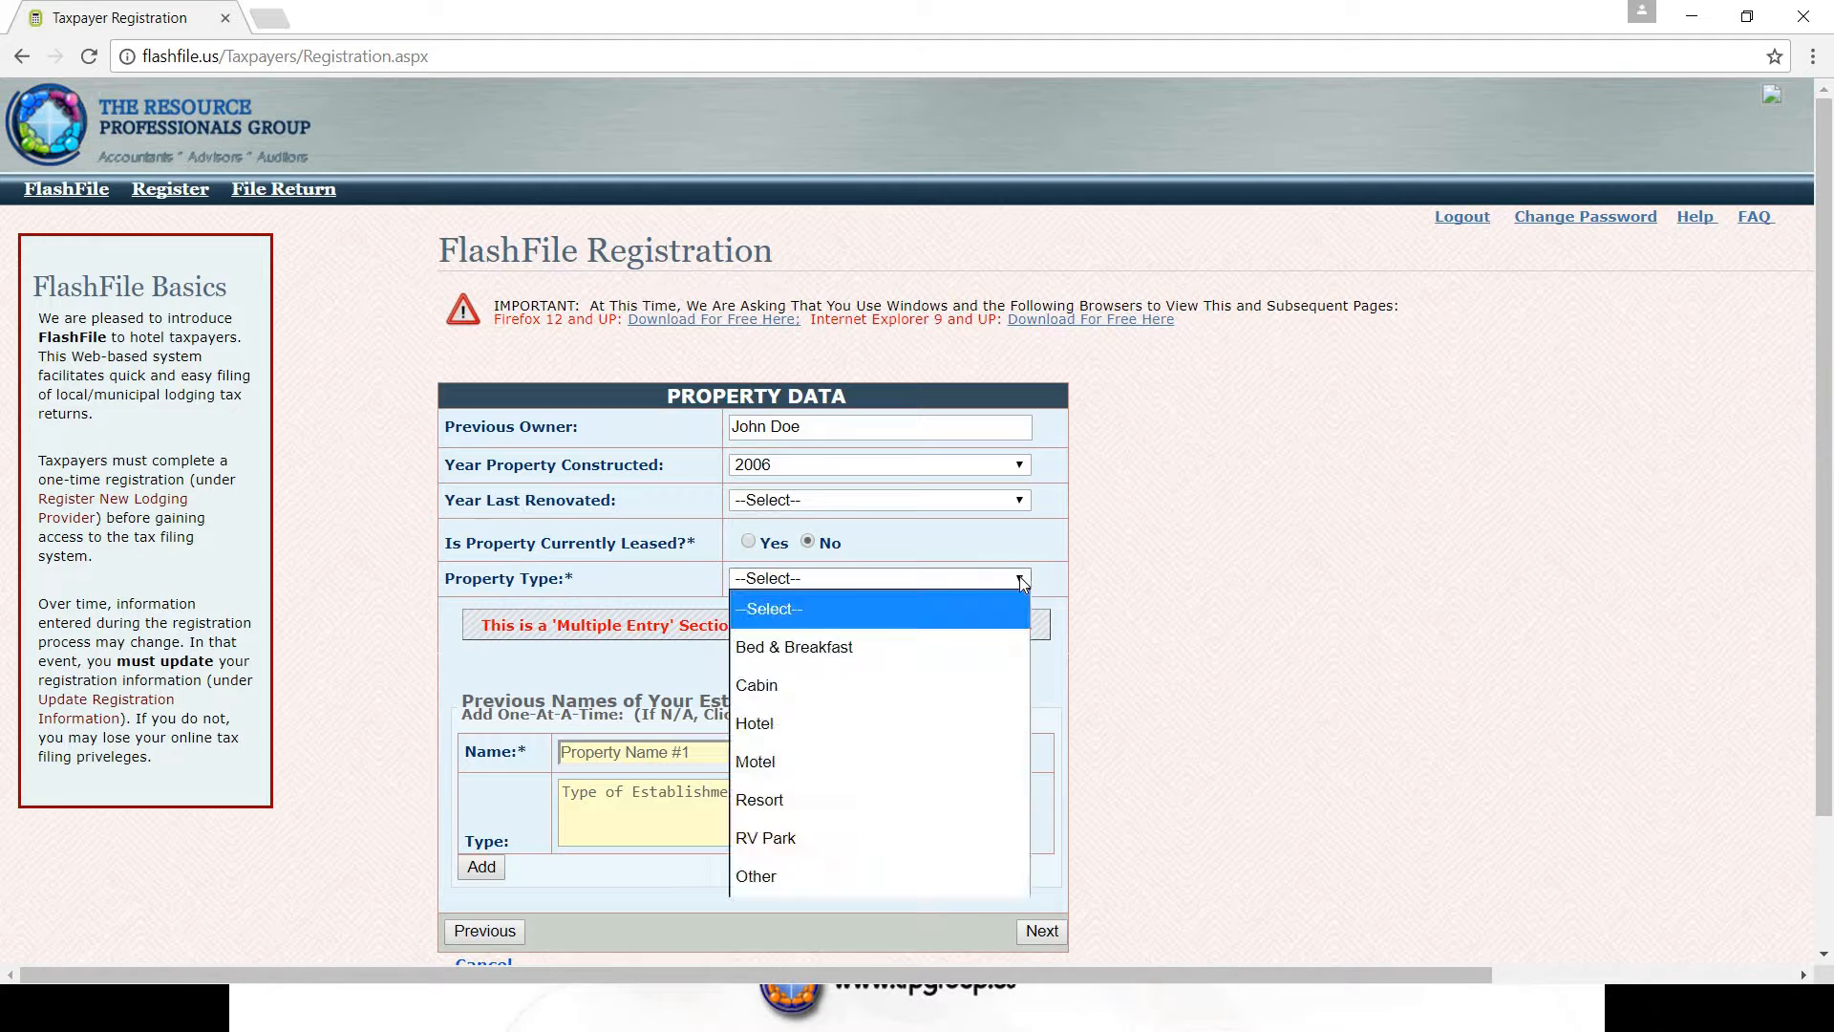
click(798, 724)
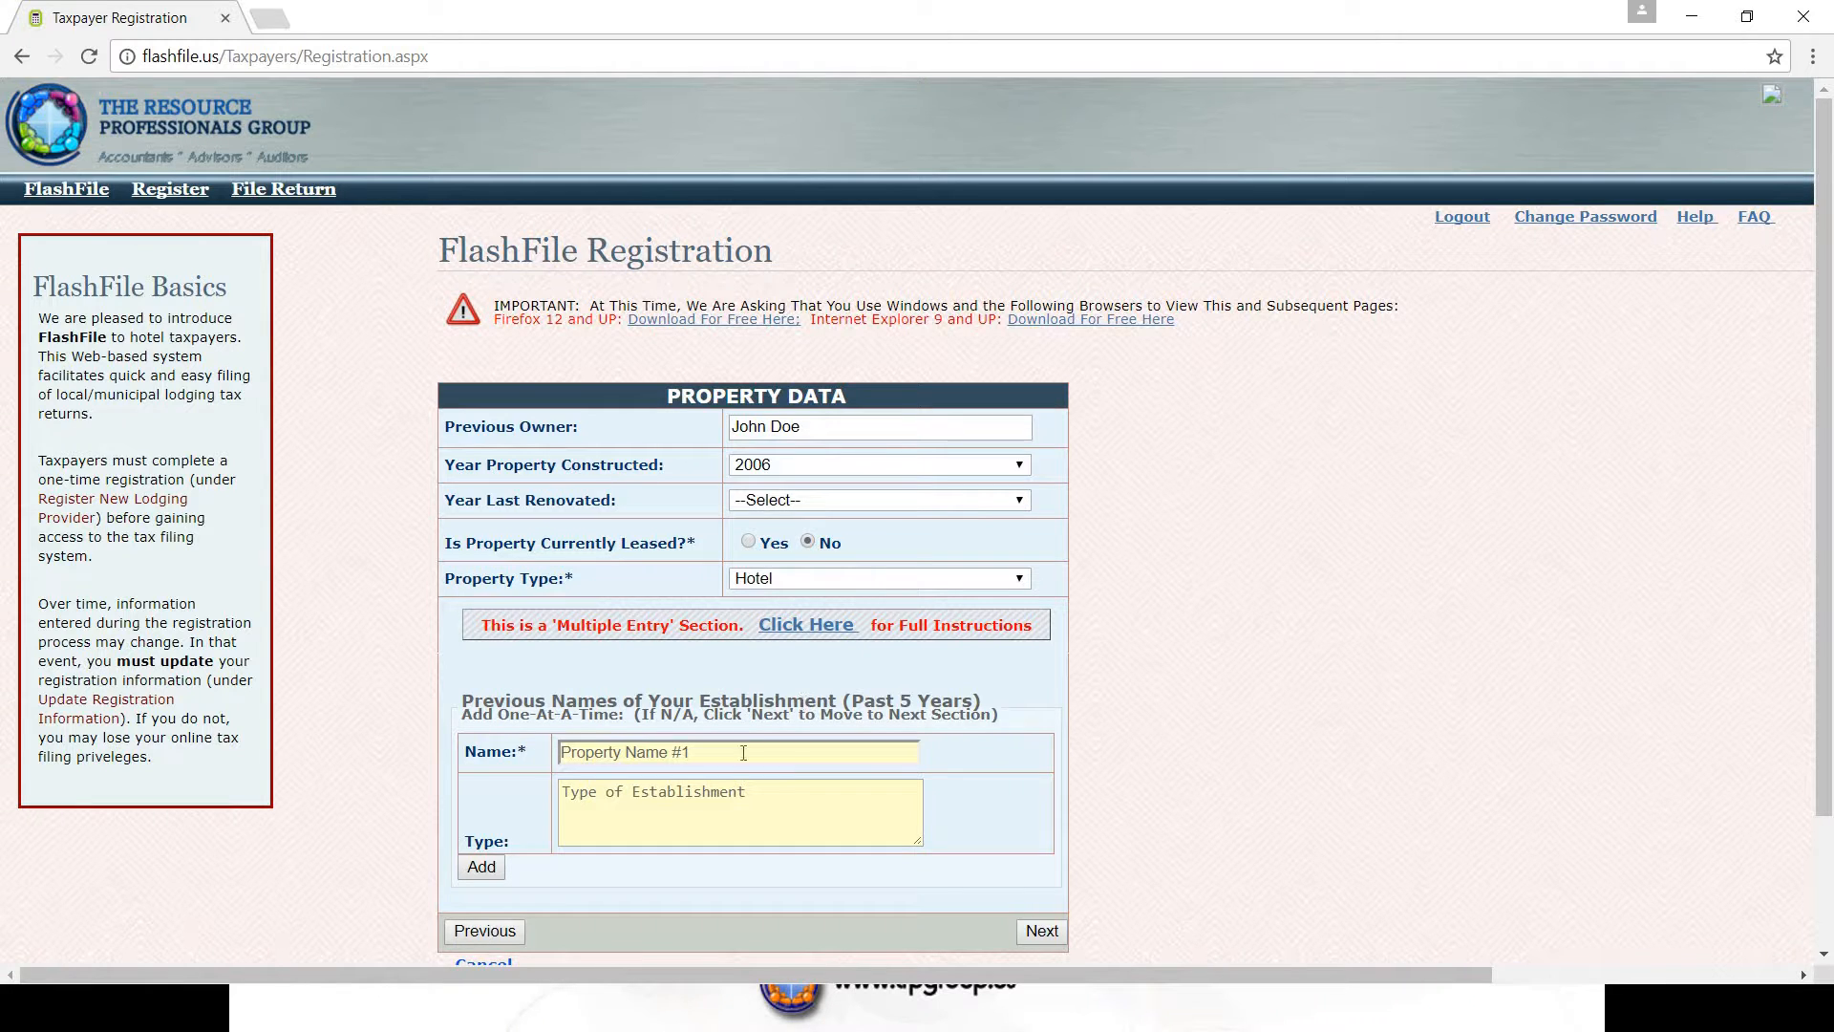
- Add Hotel California, type Hotel, as a previous establishment name
click(677, 746)
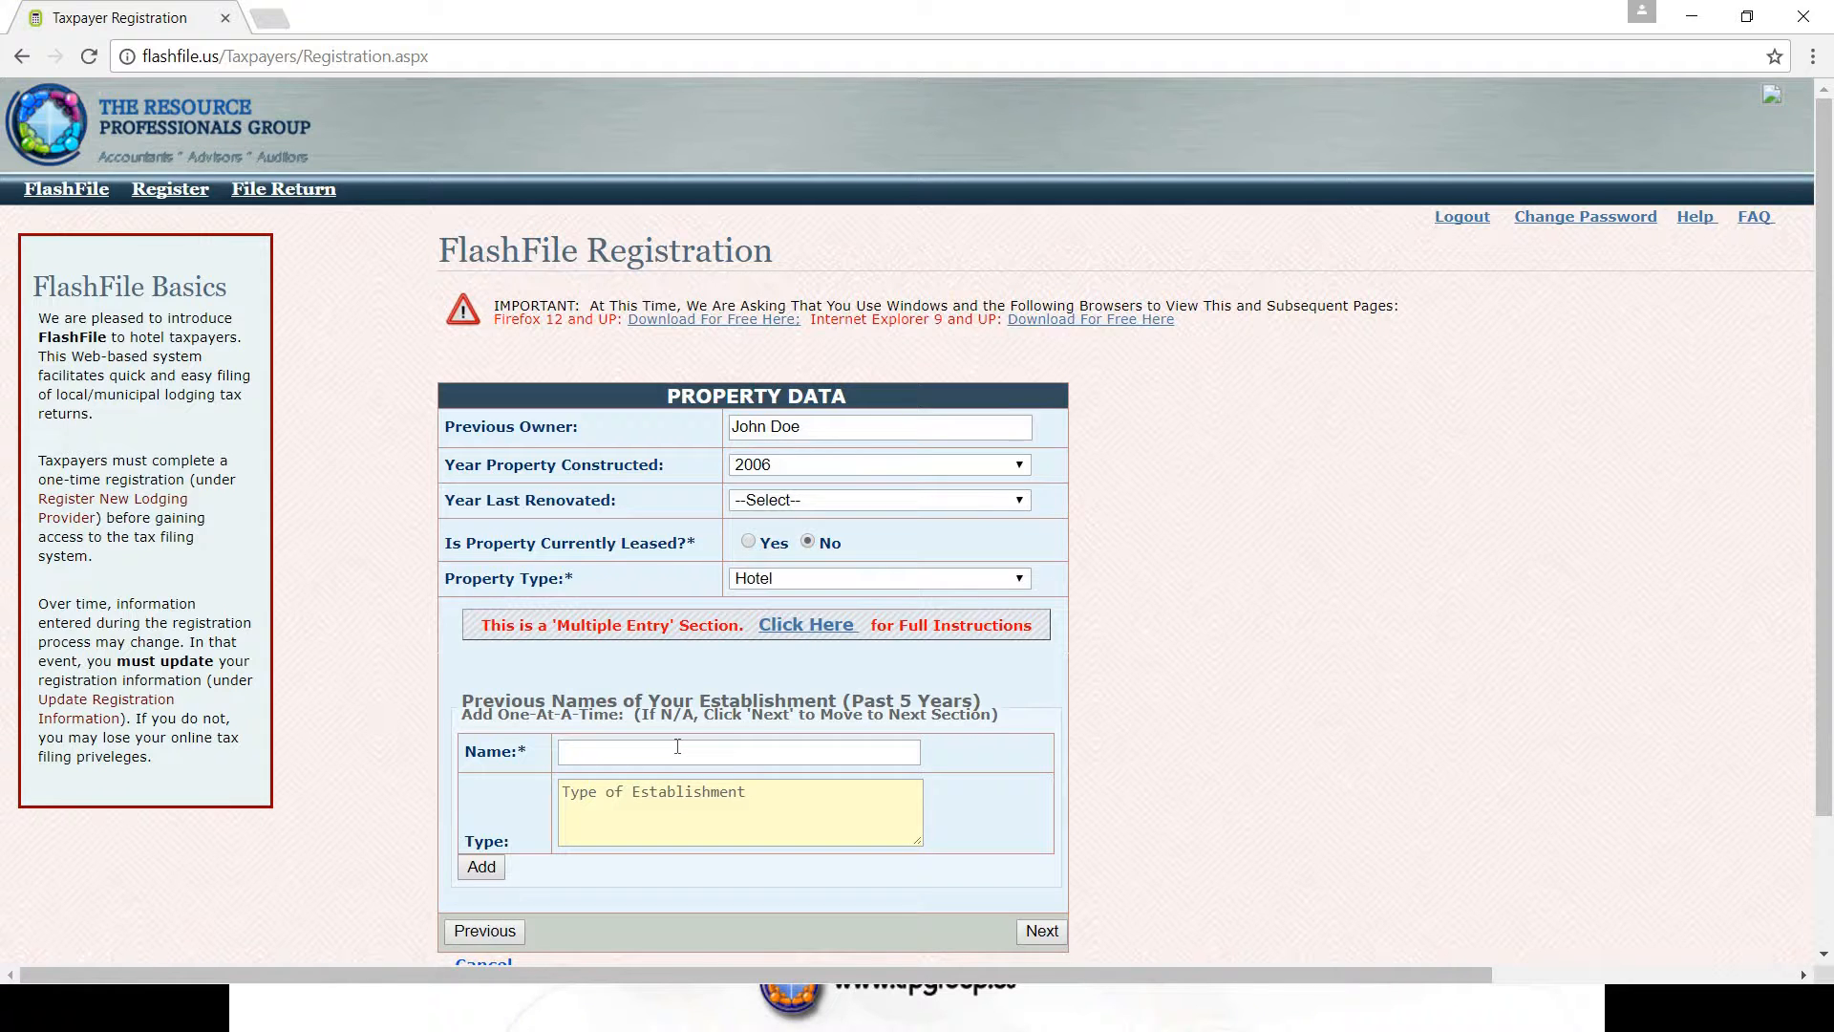
text(Hotel California)
click(580, 792)
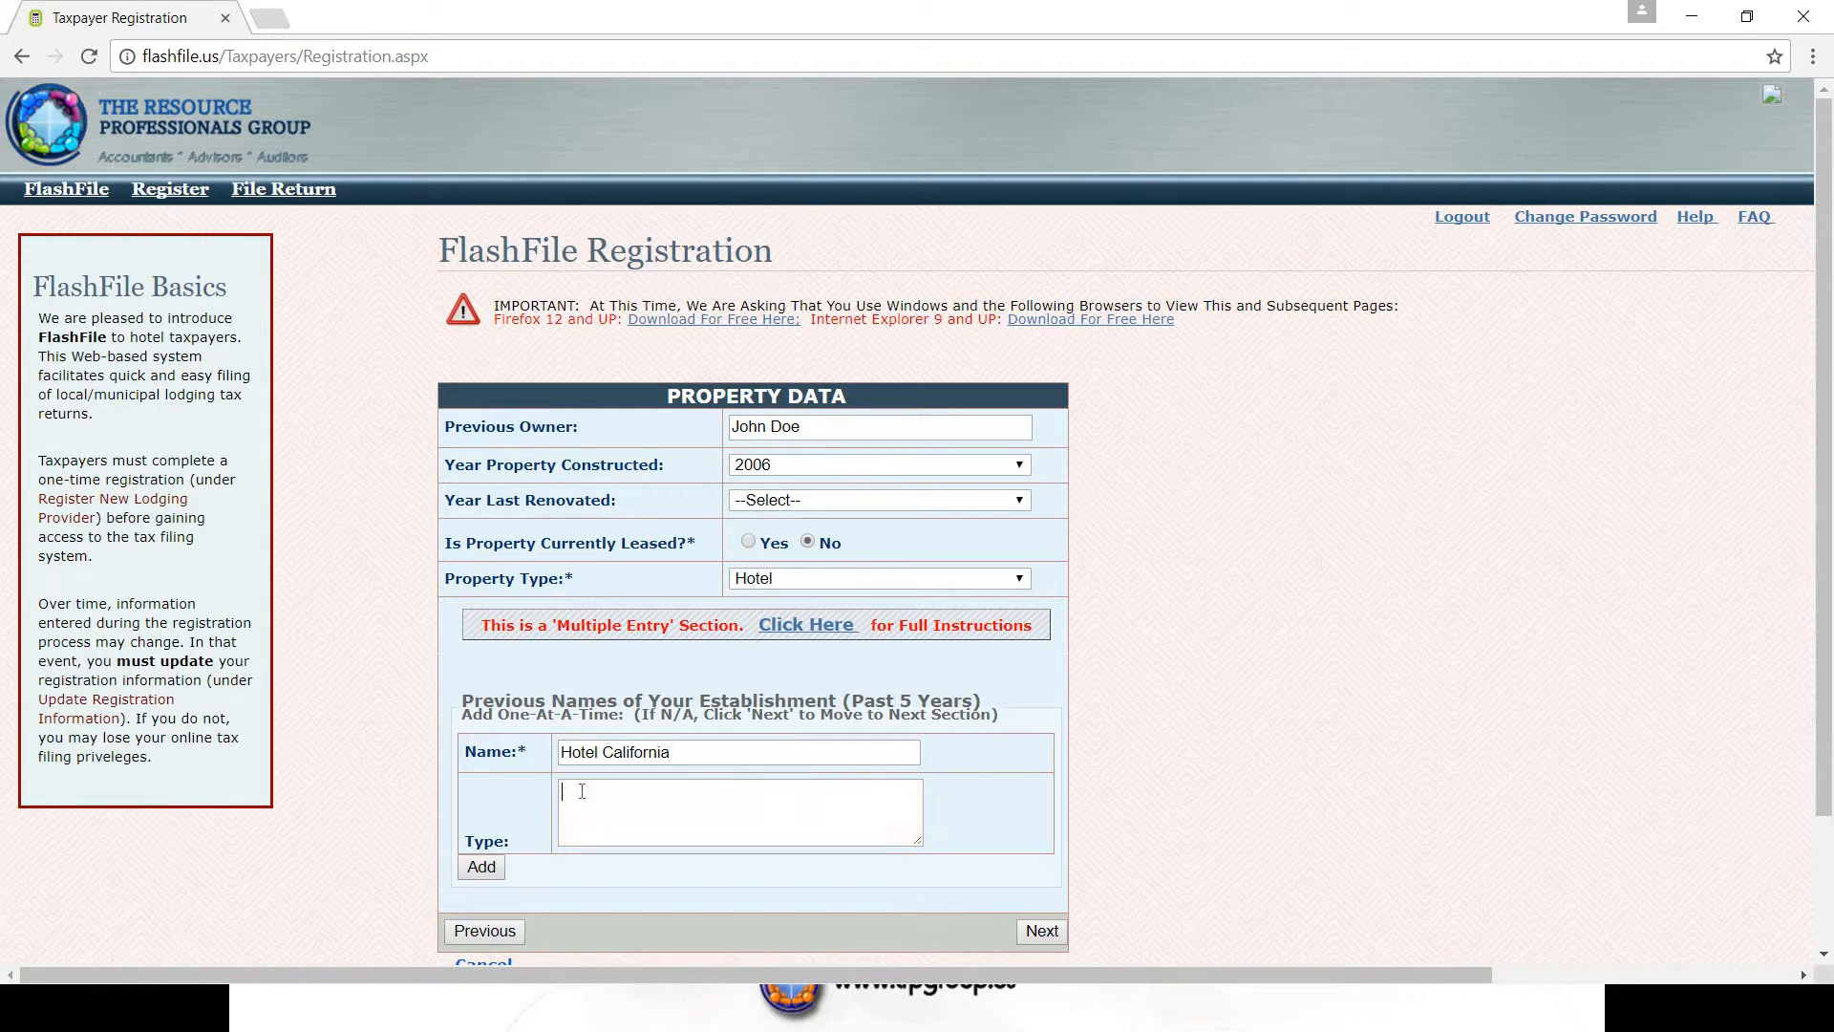
text(Hotel)
click(482, 868)
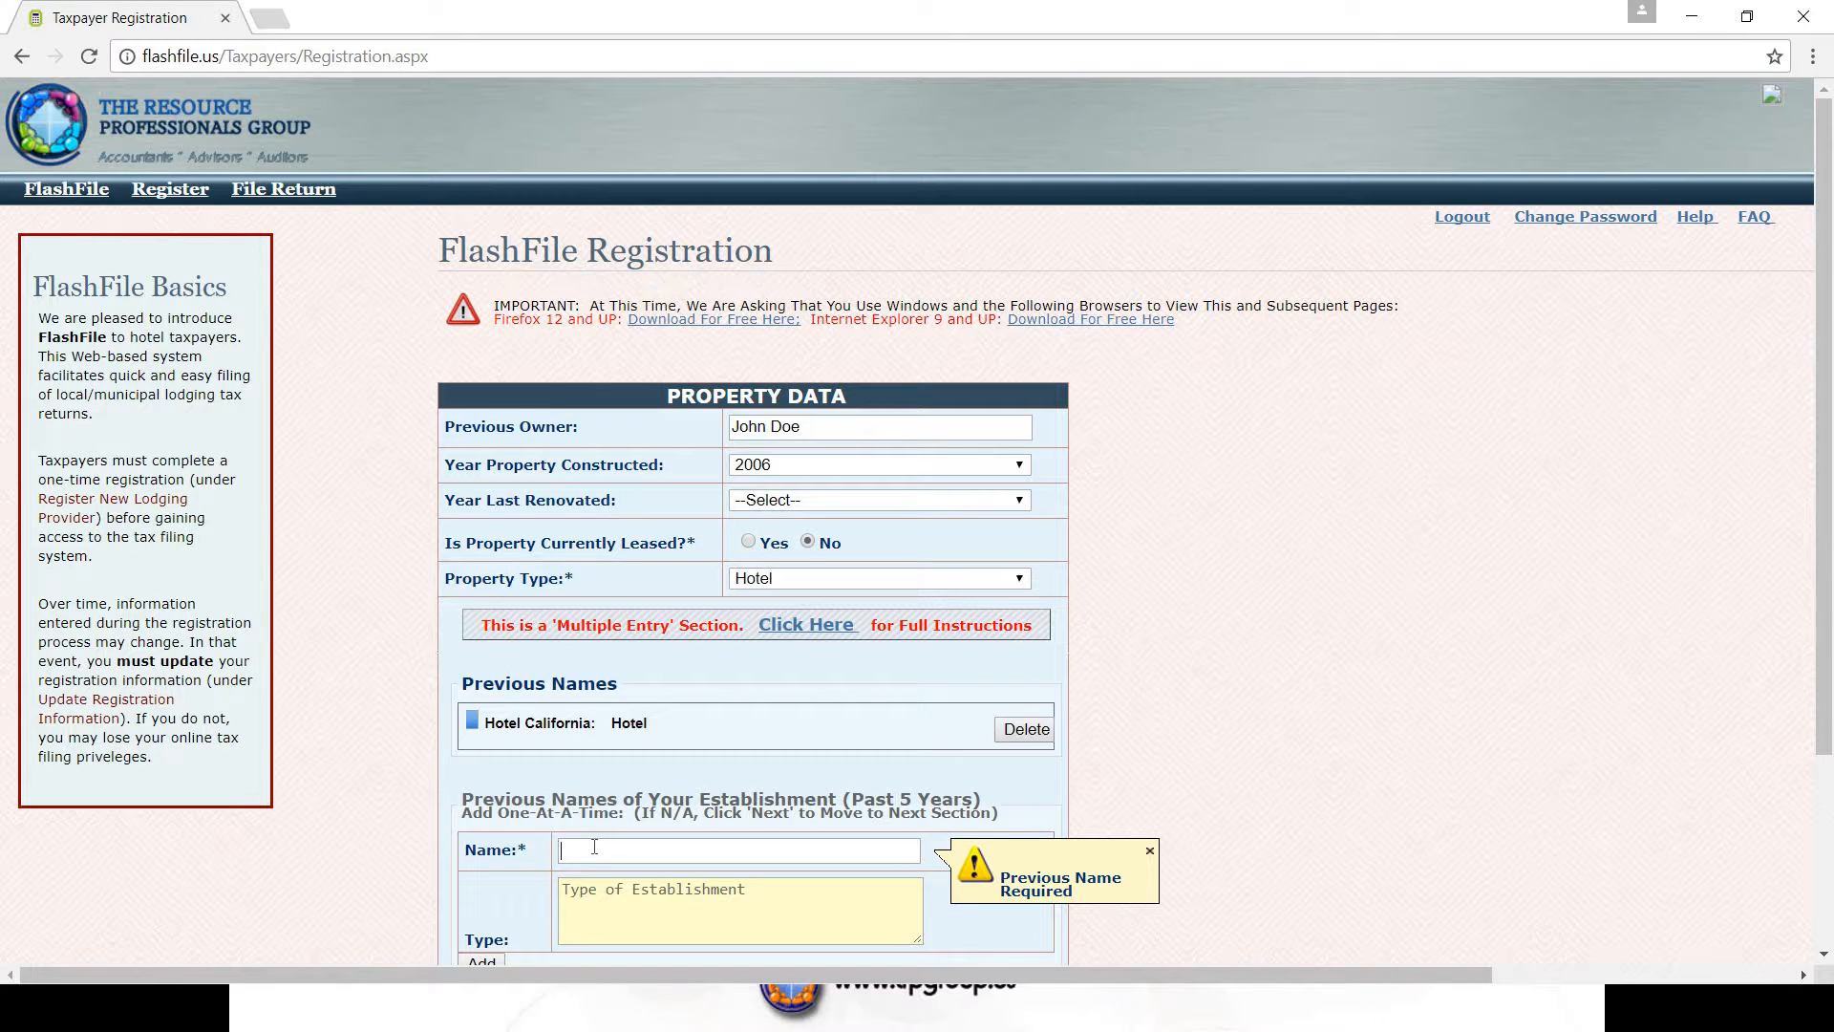
- Add Bates Motel, type Motel, to the previous names list
text(Bates Motel)
click(580, 888)
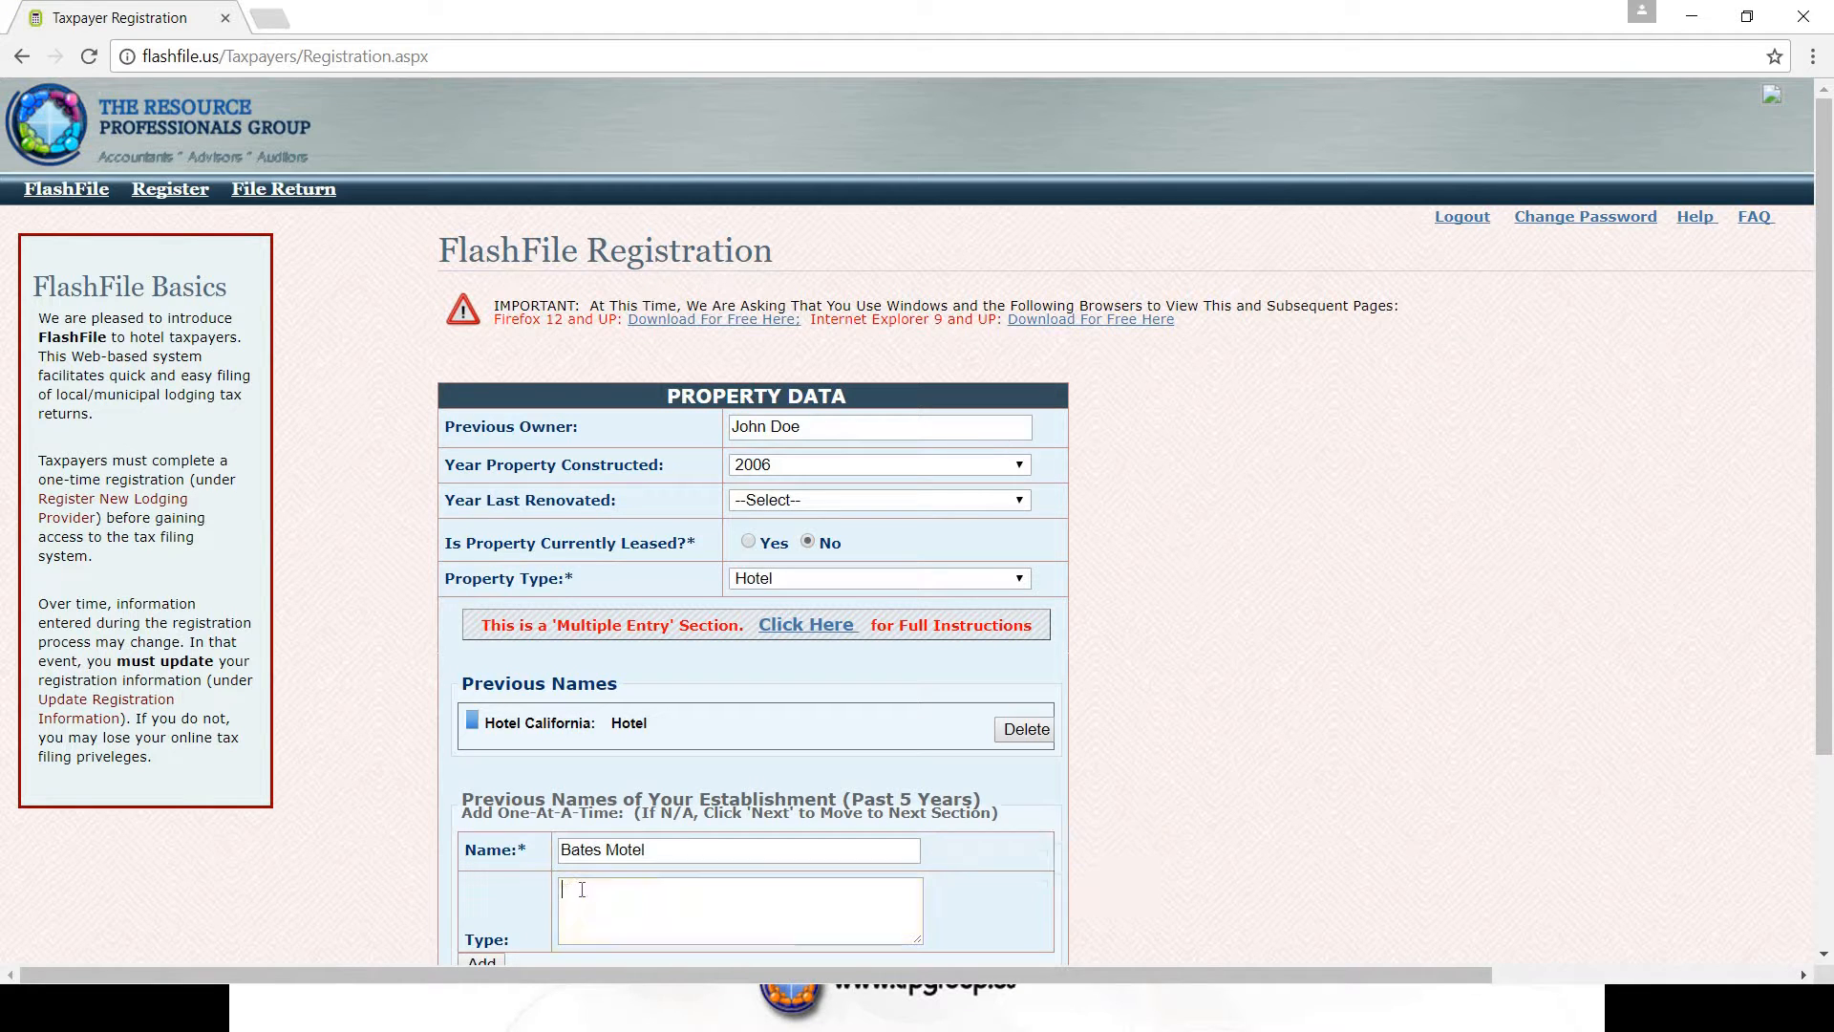
text(Motel)
scroll(592, 821, down, 3)
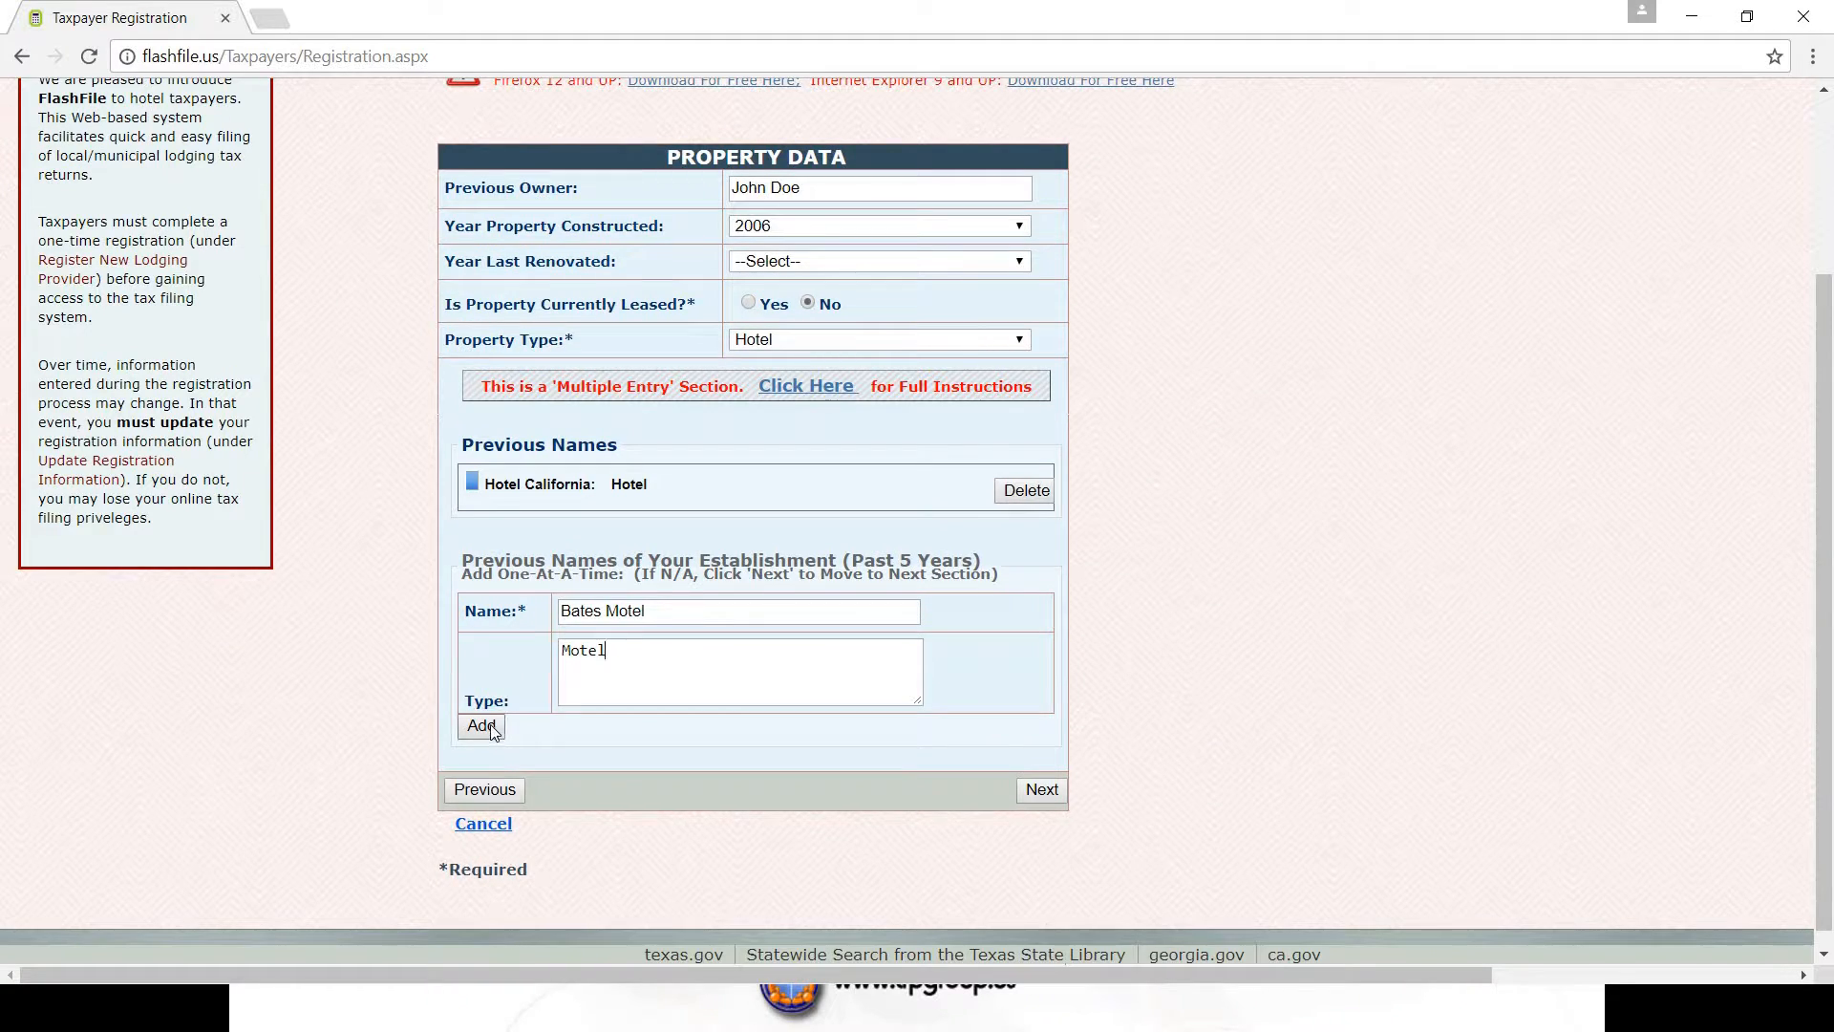
click(481, 725)
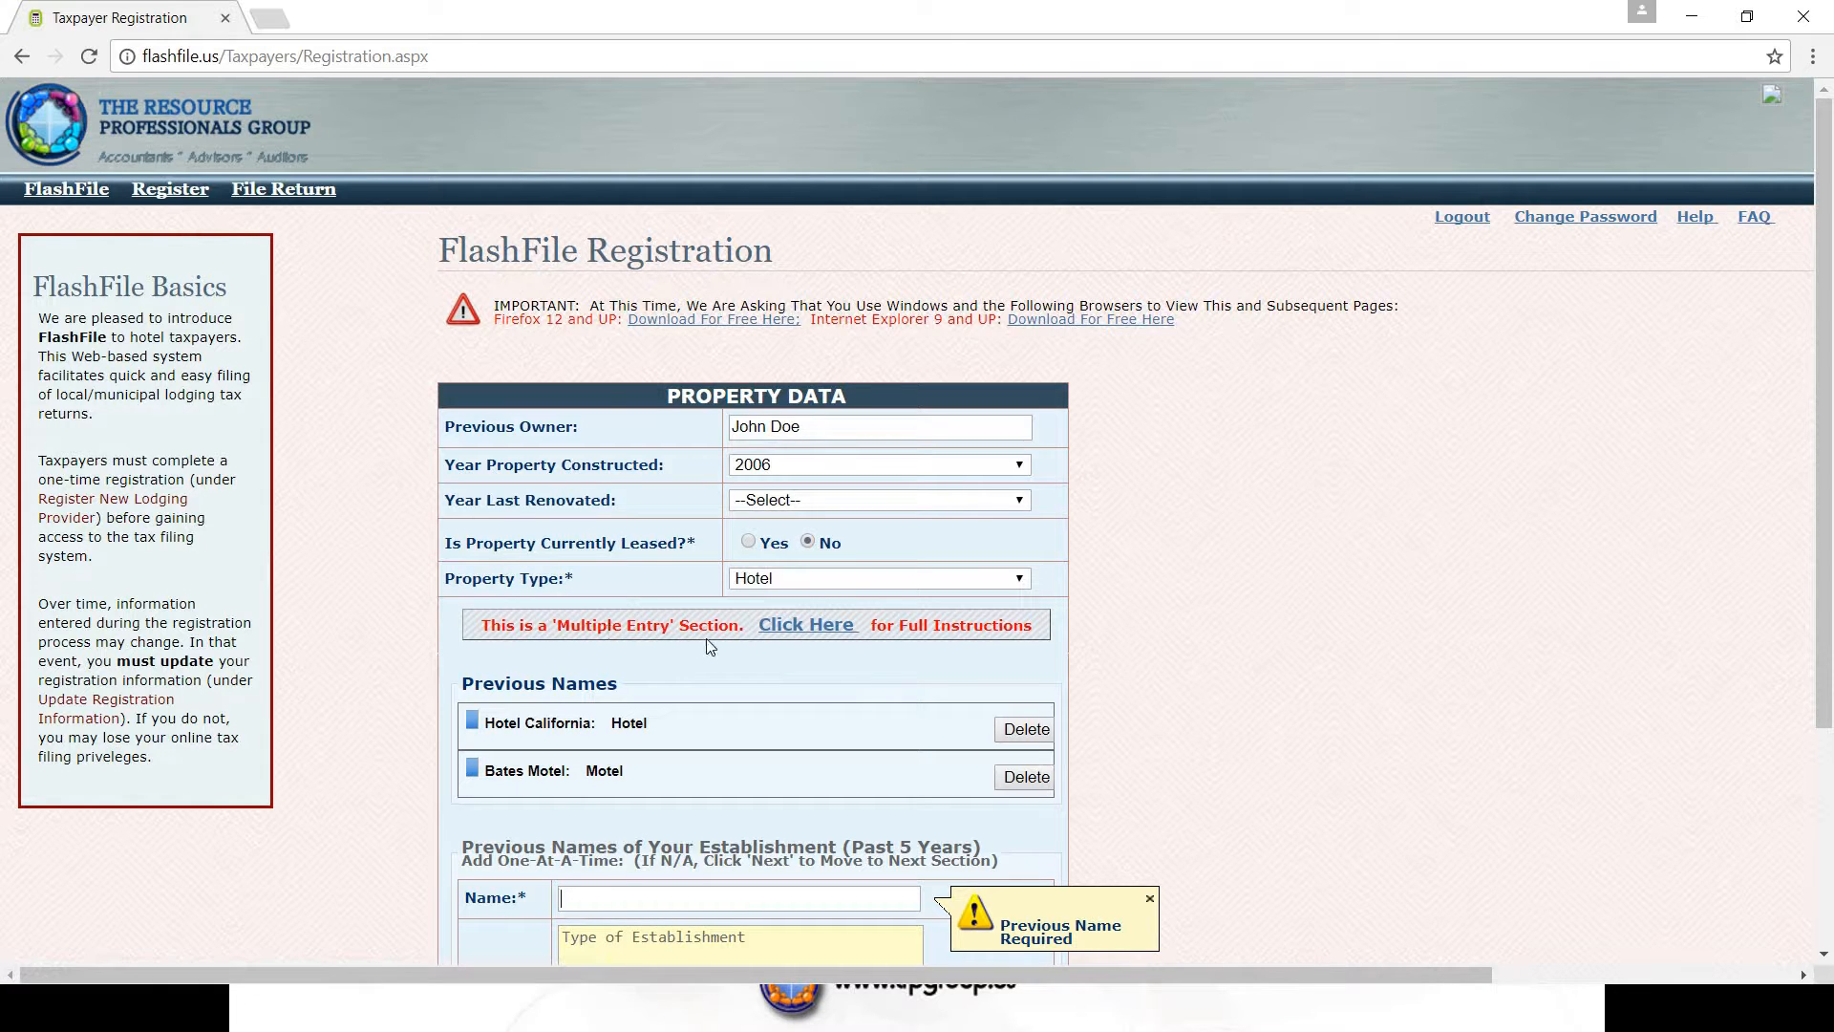
- Open and close the full instructions help for multiple-entry sections
click(836, 629)
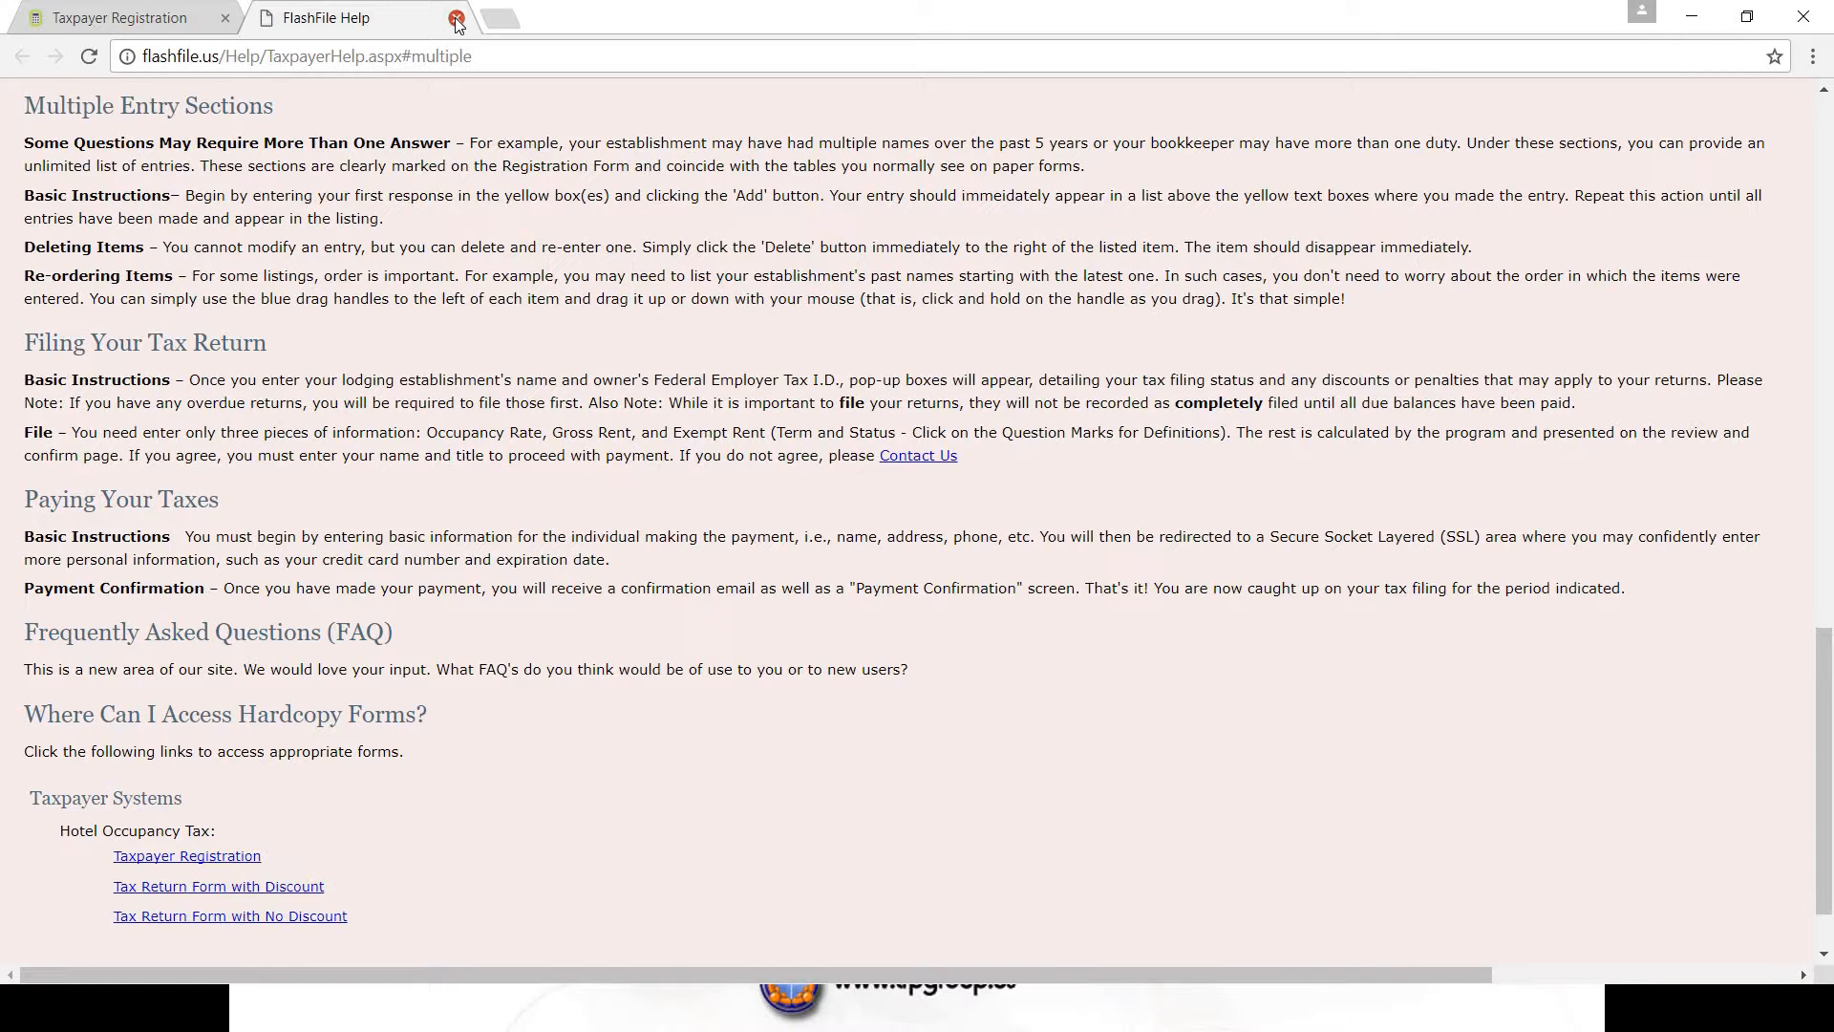
click(456, 19)
scroll(1079, 435, down, 1)
scroll(1079, 428, down, 2)
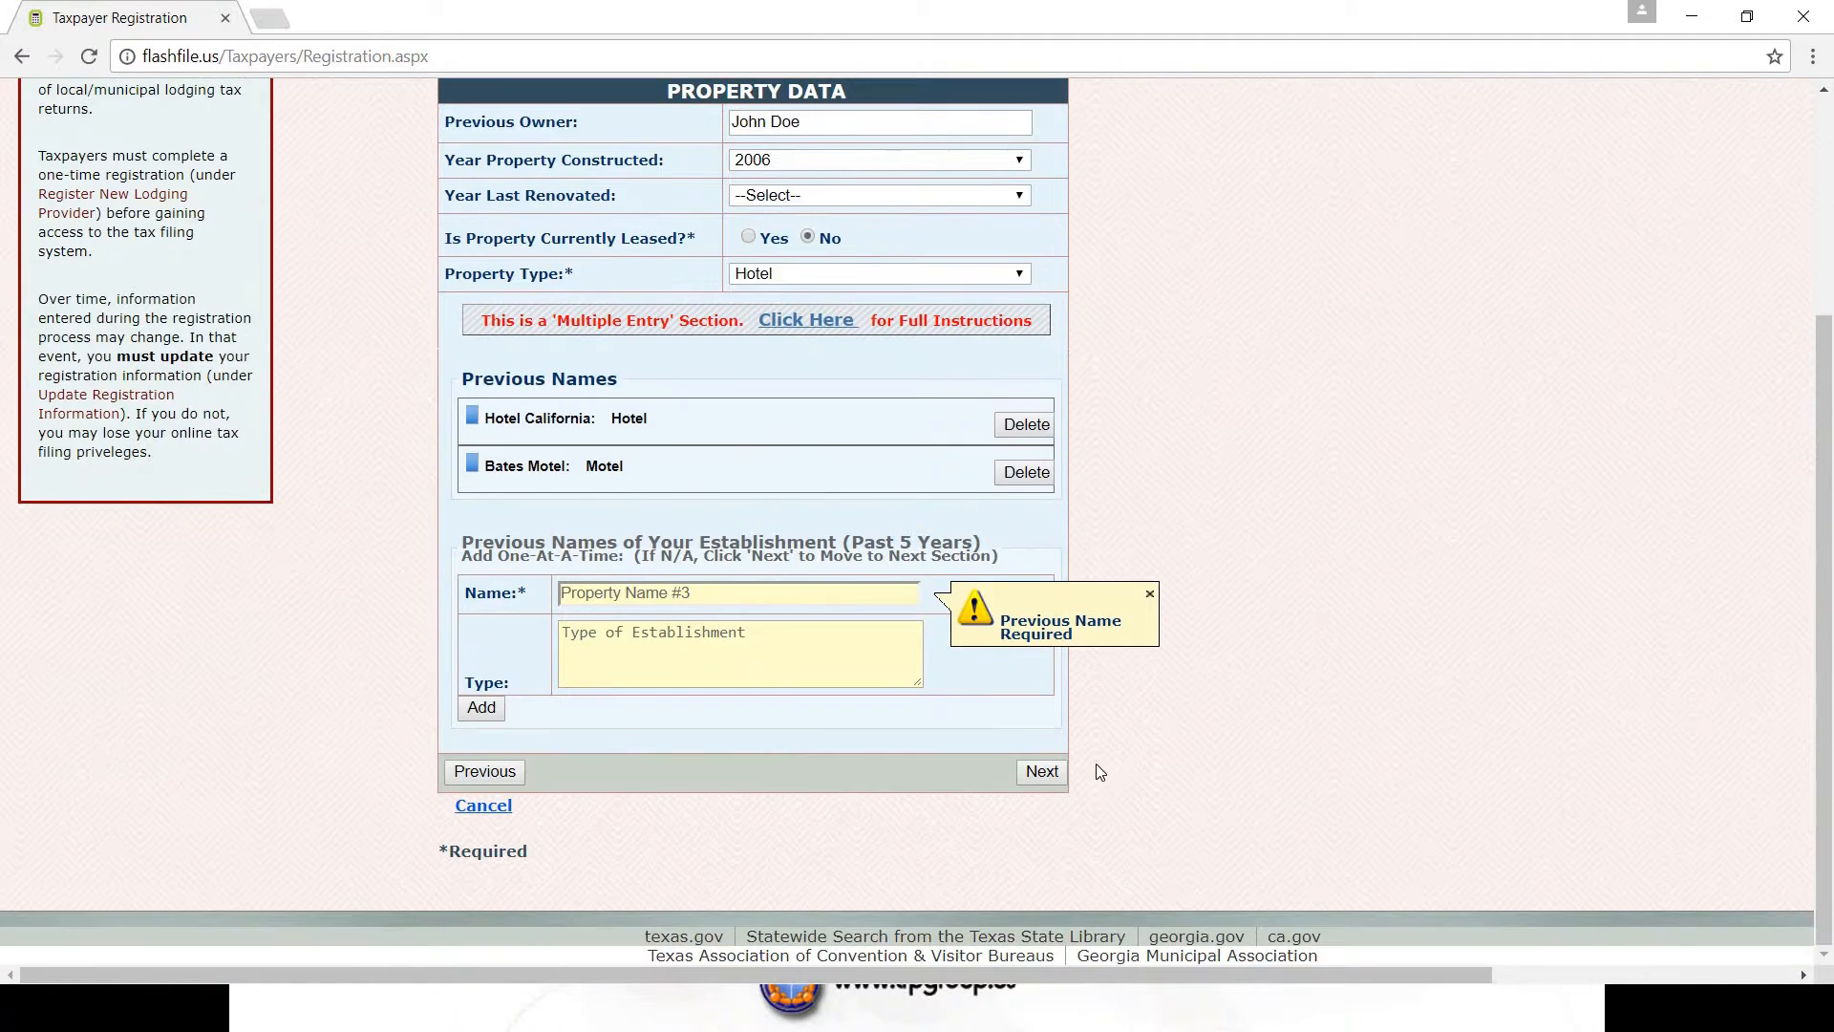
- Set 50 rooms for both 1 Bed and 2+ Beds, then continue to Mailing Address/Contact
click(1054, 778)
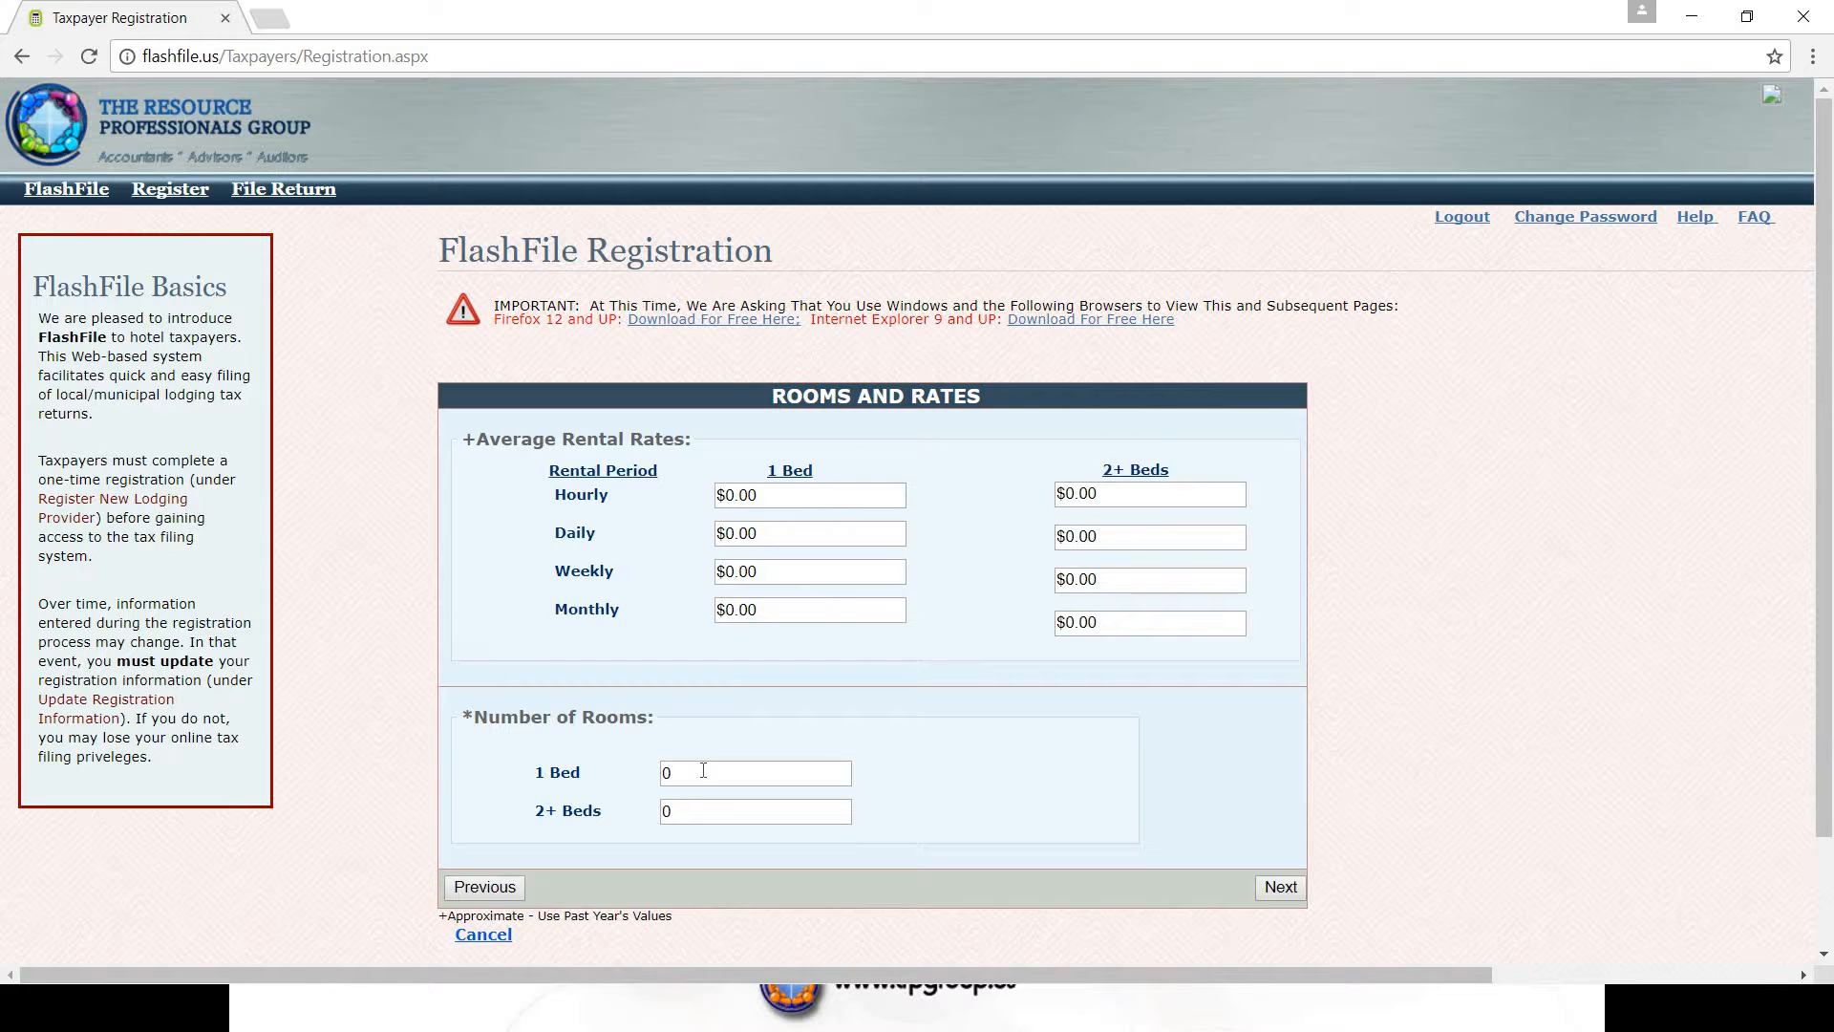
click(700, 777)
key(BackSpace)
text(50)
click(719, 808)
key(BackSpace)
text(50)
click(1278, 887)
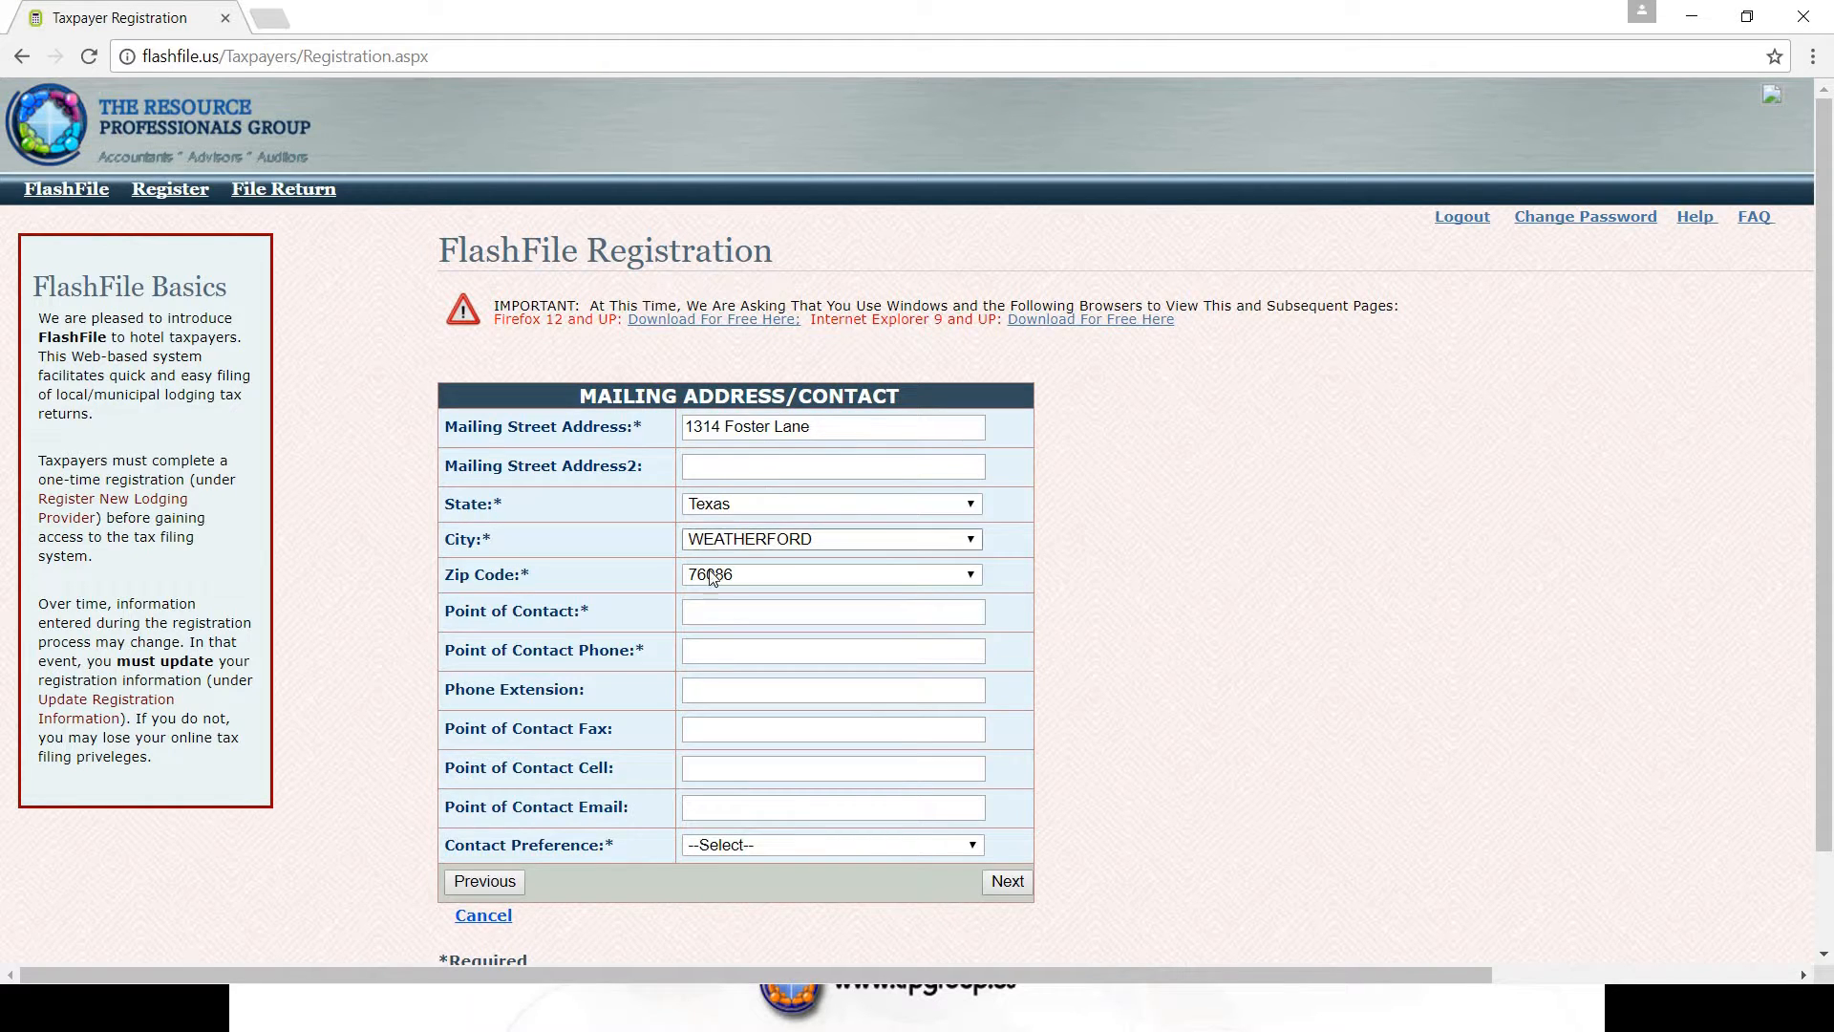
- Enter the point of contact's name and phone number and choose email as contact preference
click(721, 614)
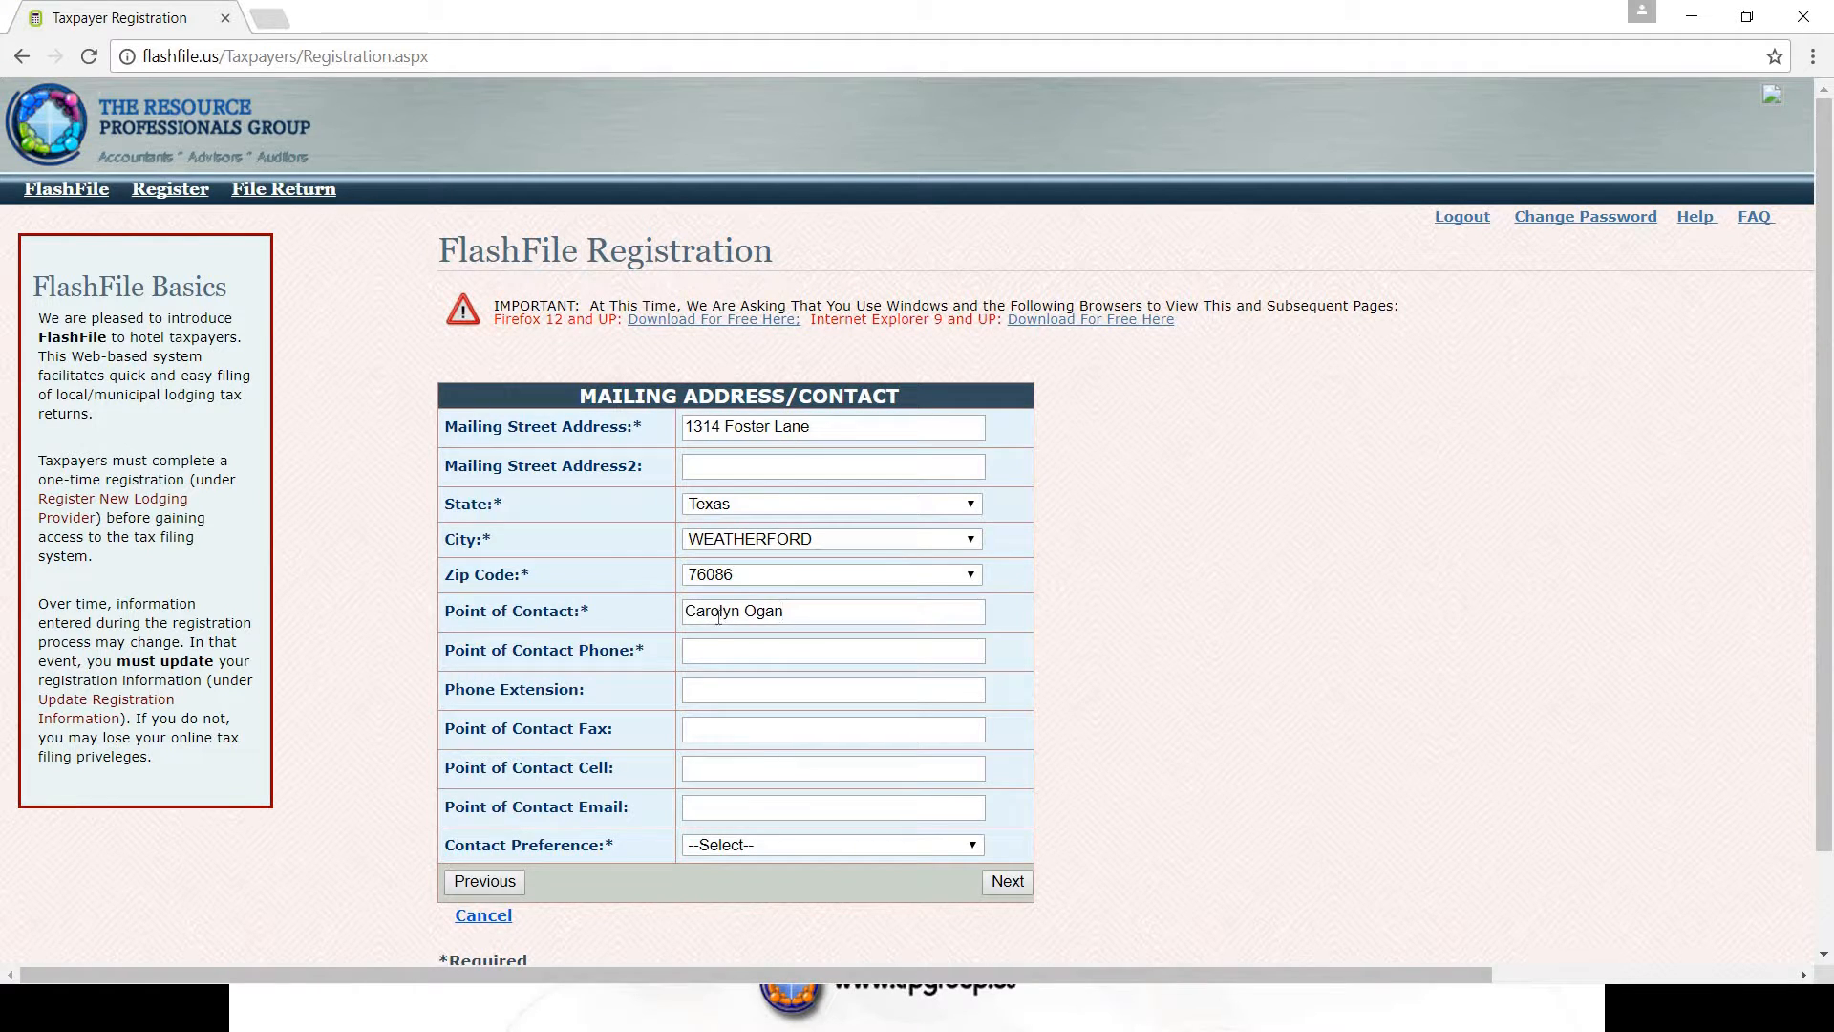
click(978, 844)
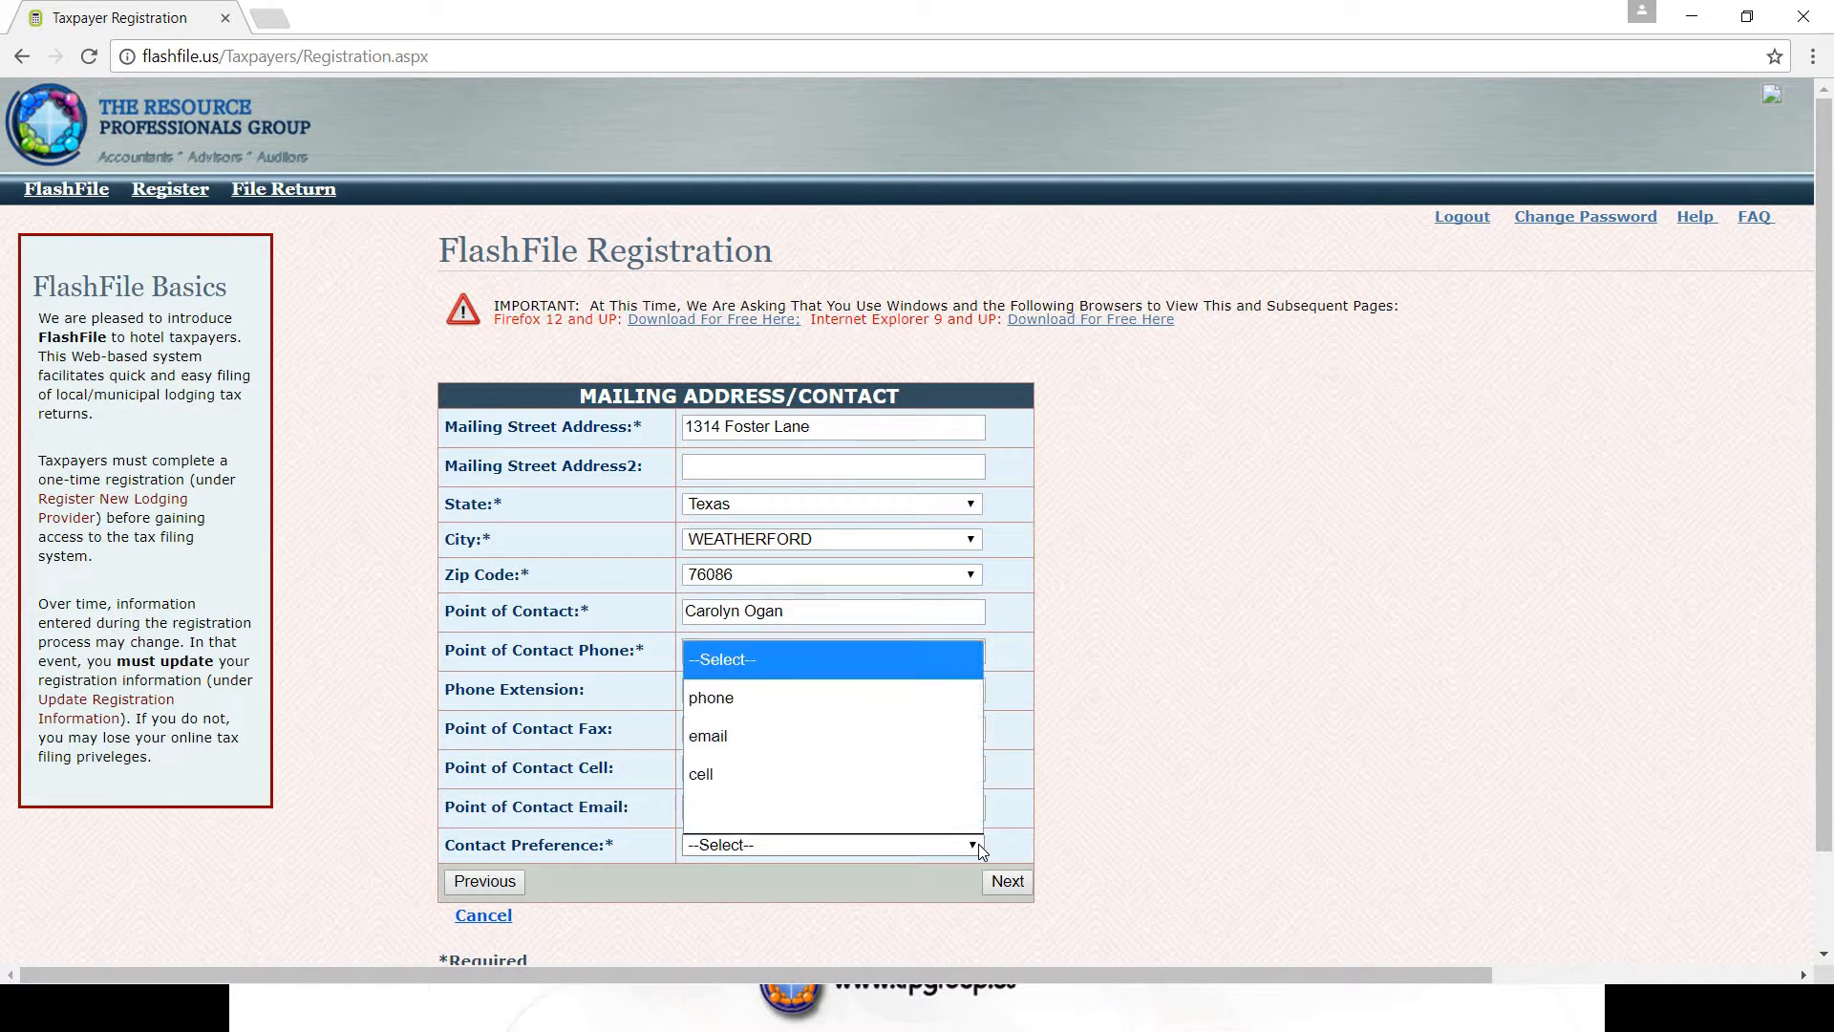
click(738, 740)
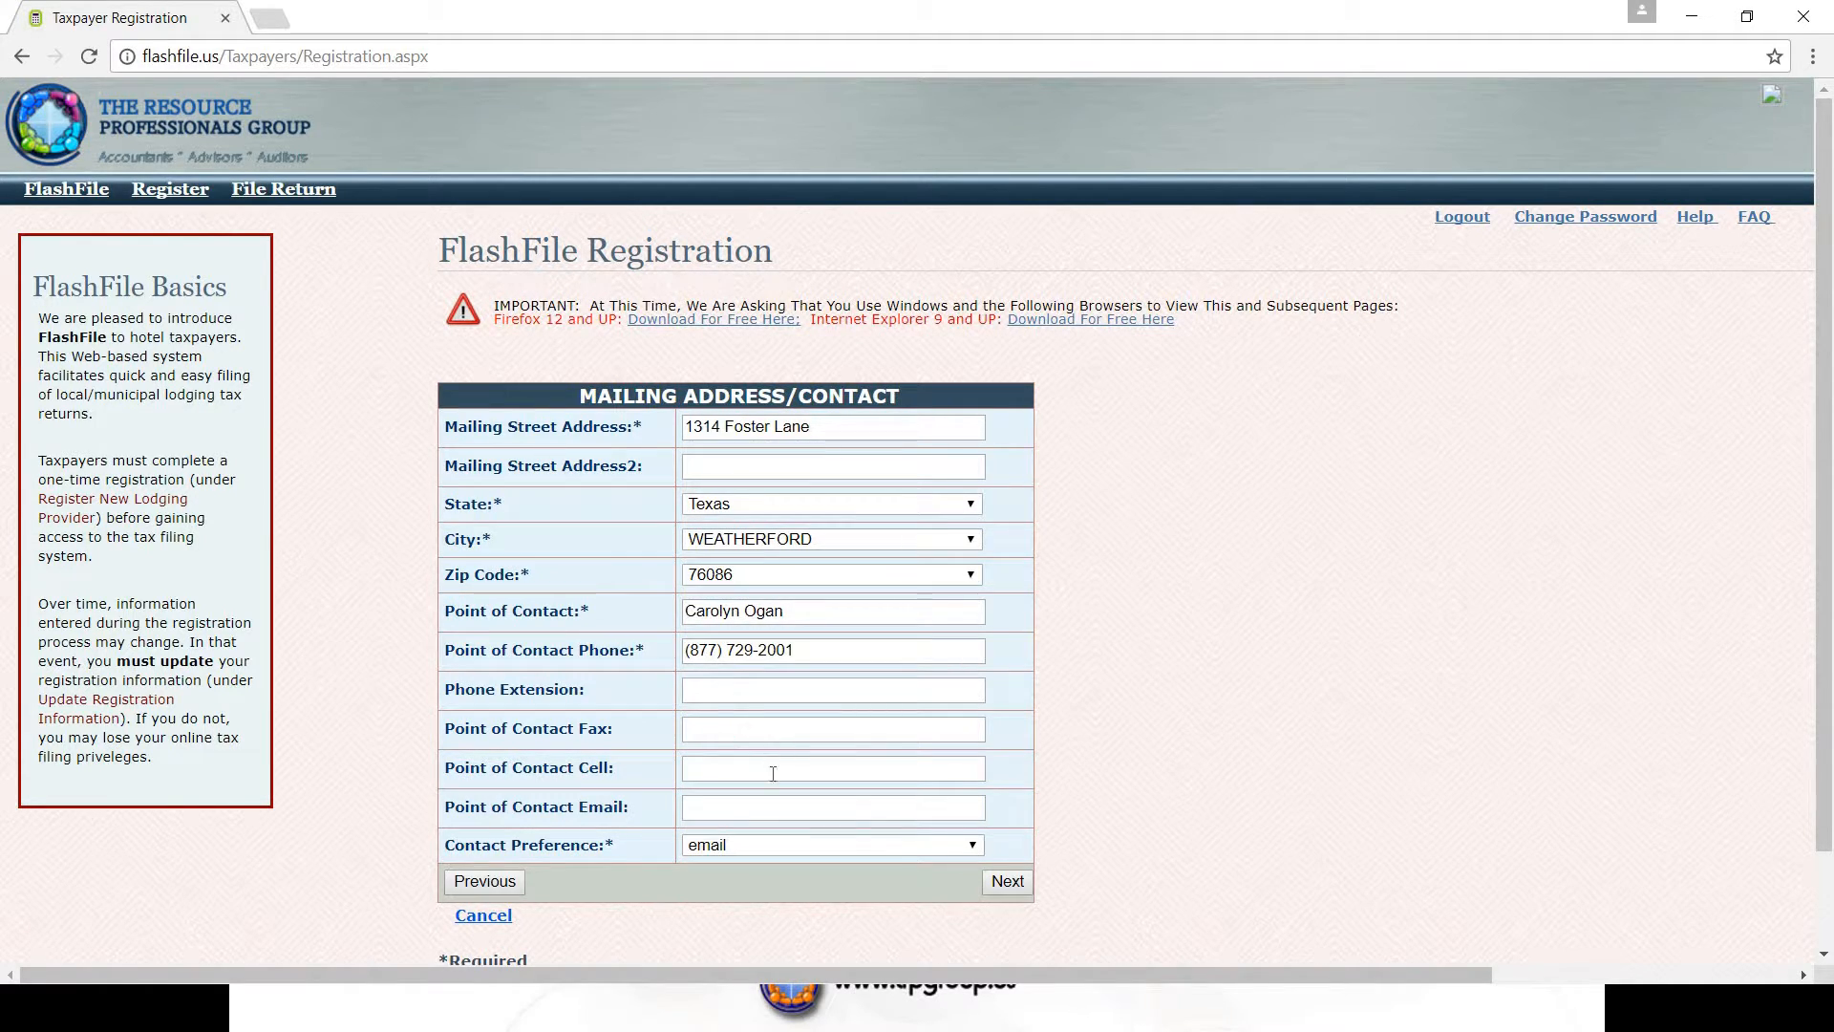
click(1007, 880)
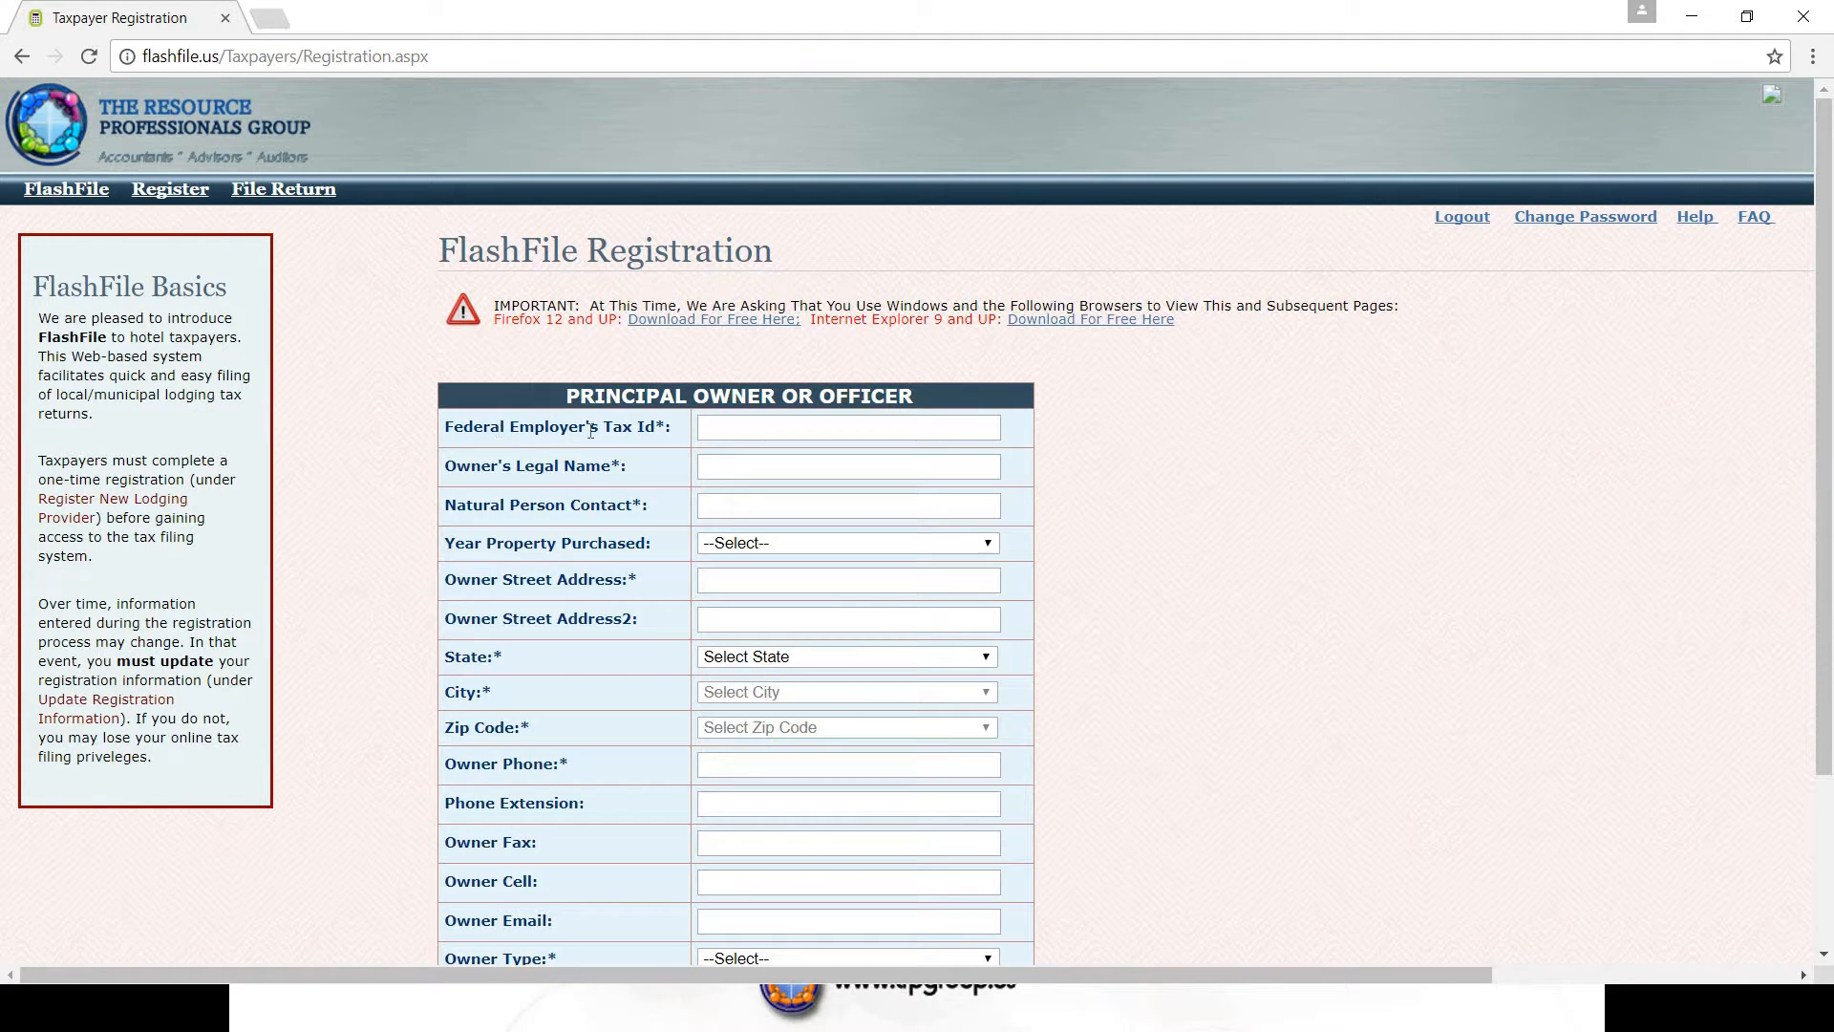
- Enter the owner's federal tax ID, legal name TRP Group, contact person's name and street address
click(712, 432)
text(22-7777)
text(777)
text(TRP Group)
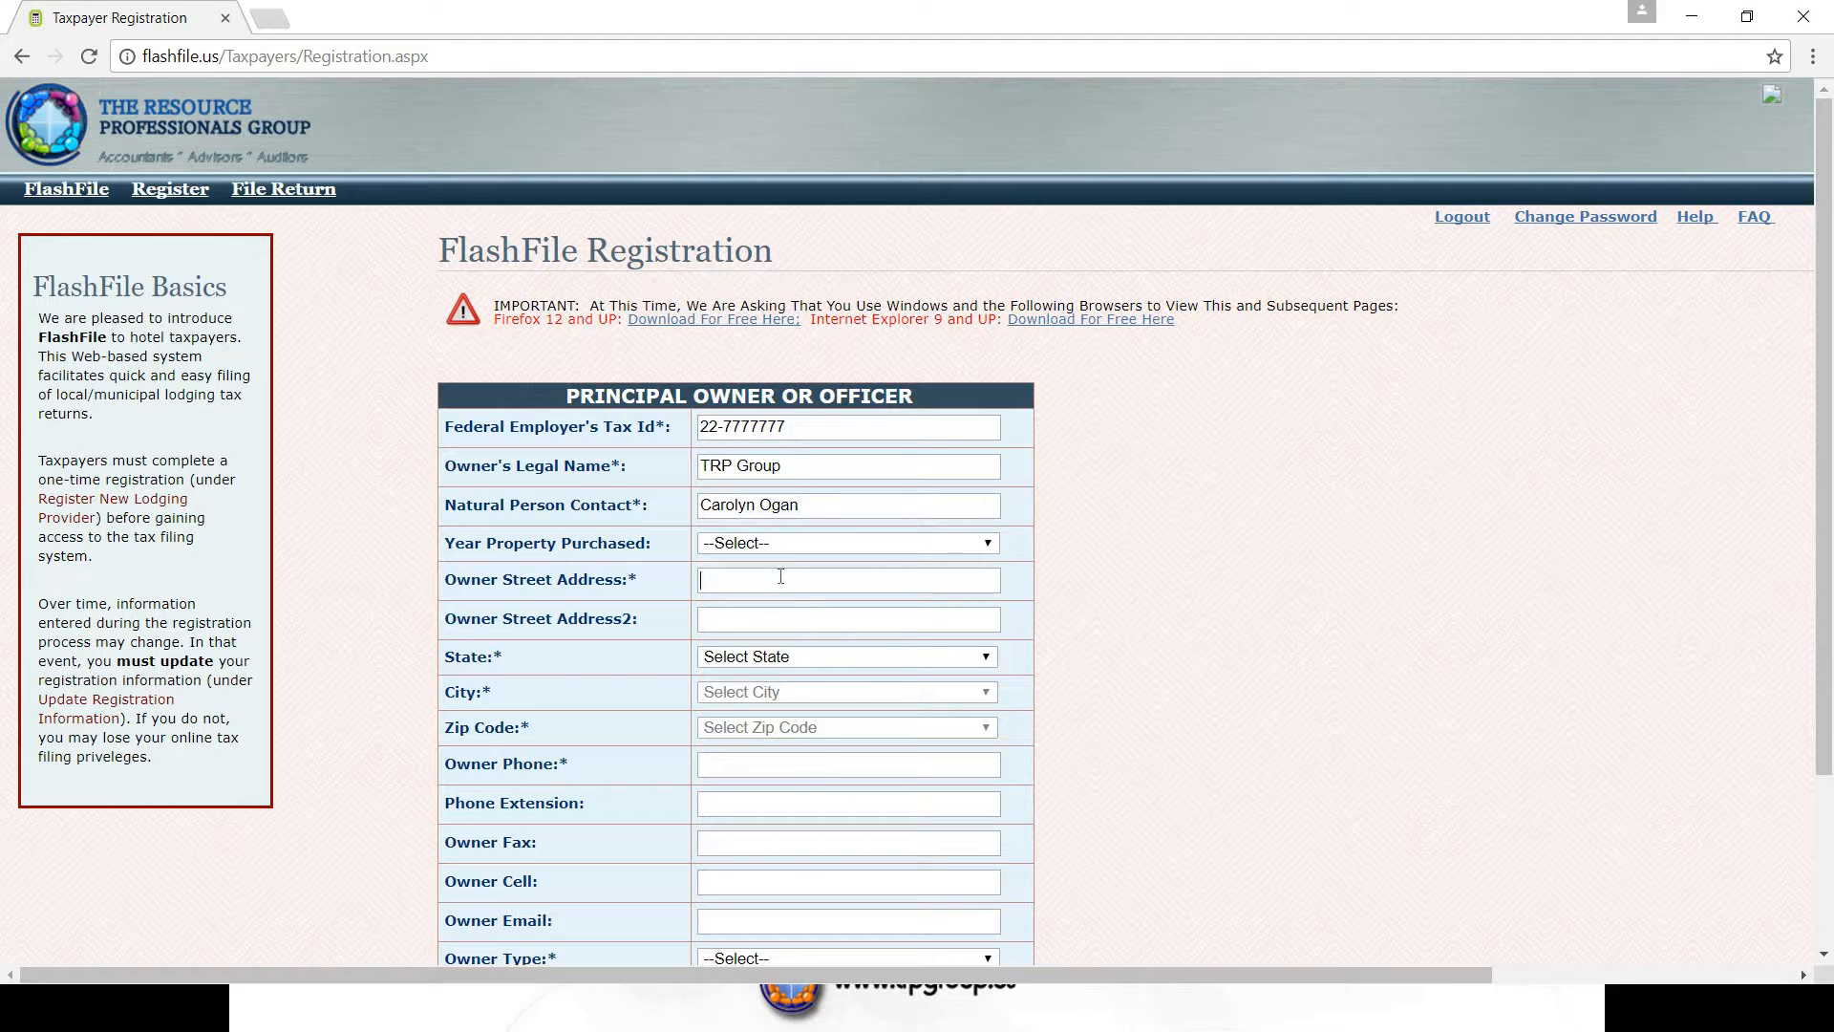
text(101 Main Street)
scroll(1163, 678, down, 2)
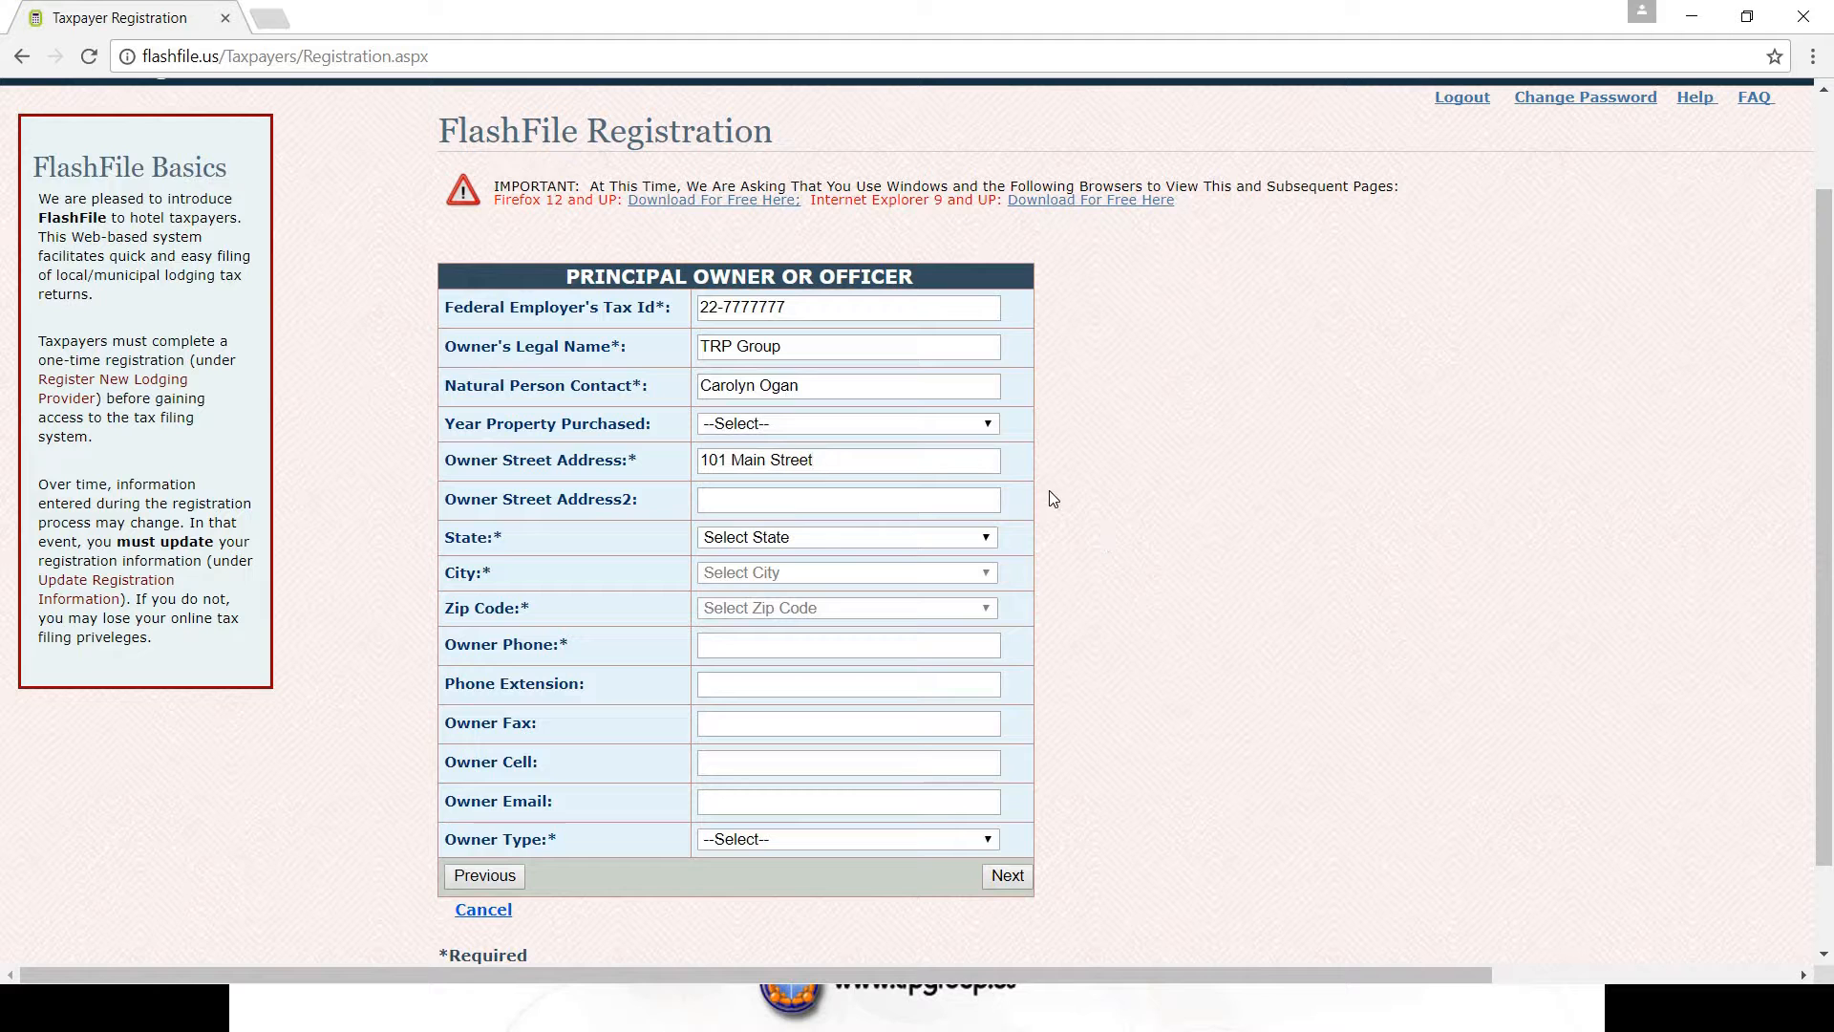
- Set the owner's state to Texas, city to WEATHERFORD, and choose the zip code
click(989, 538)
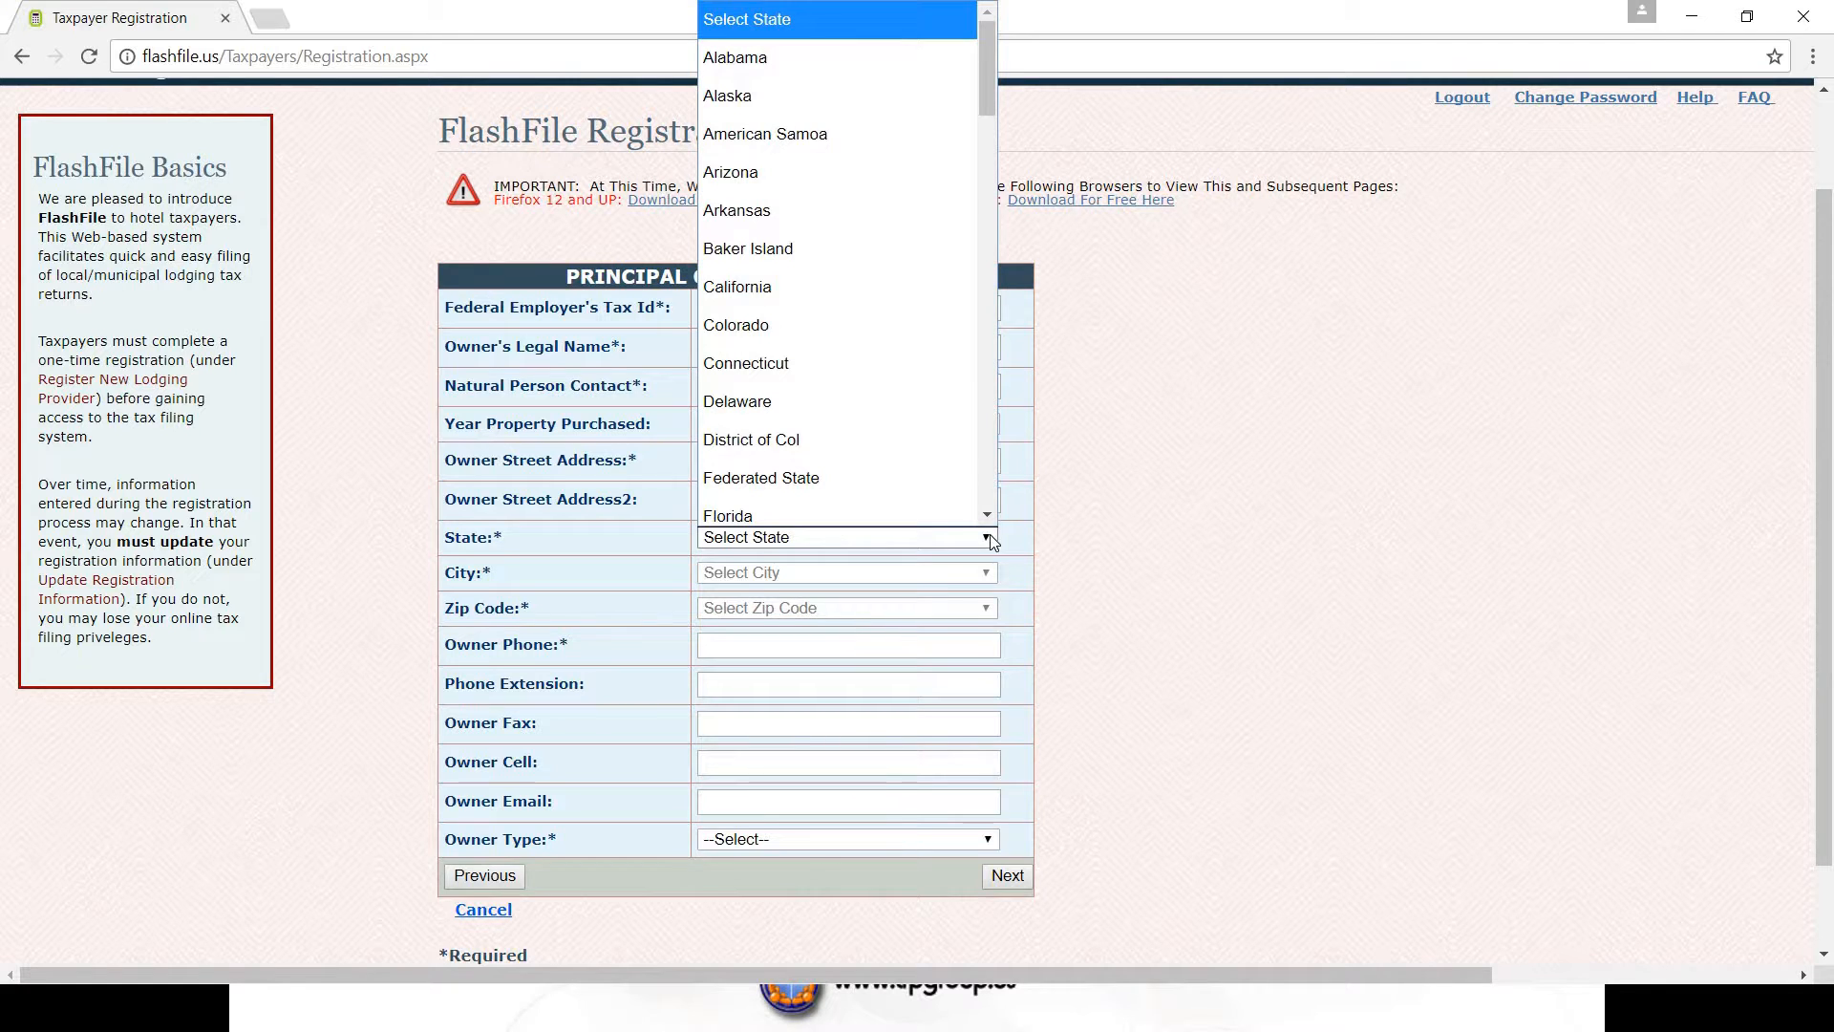
key(t)
key(t)
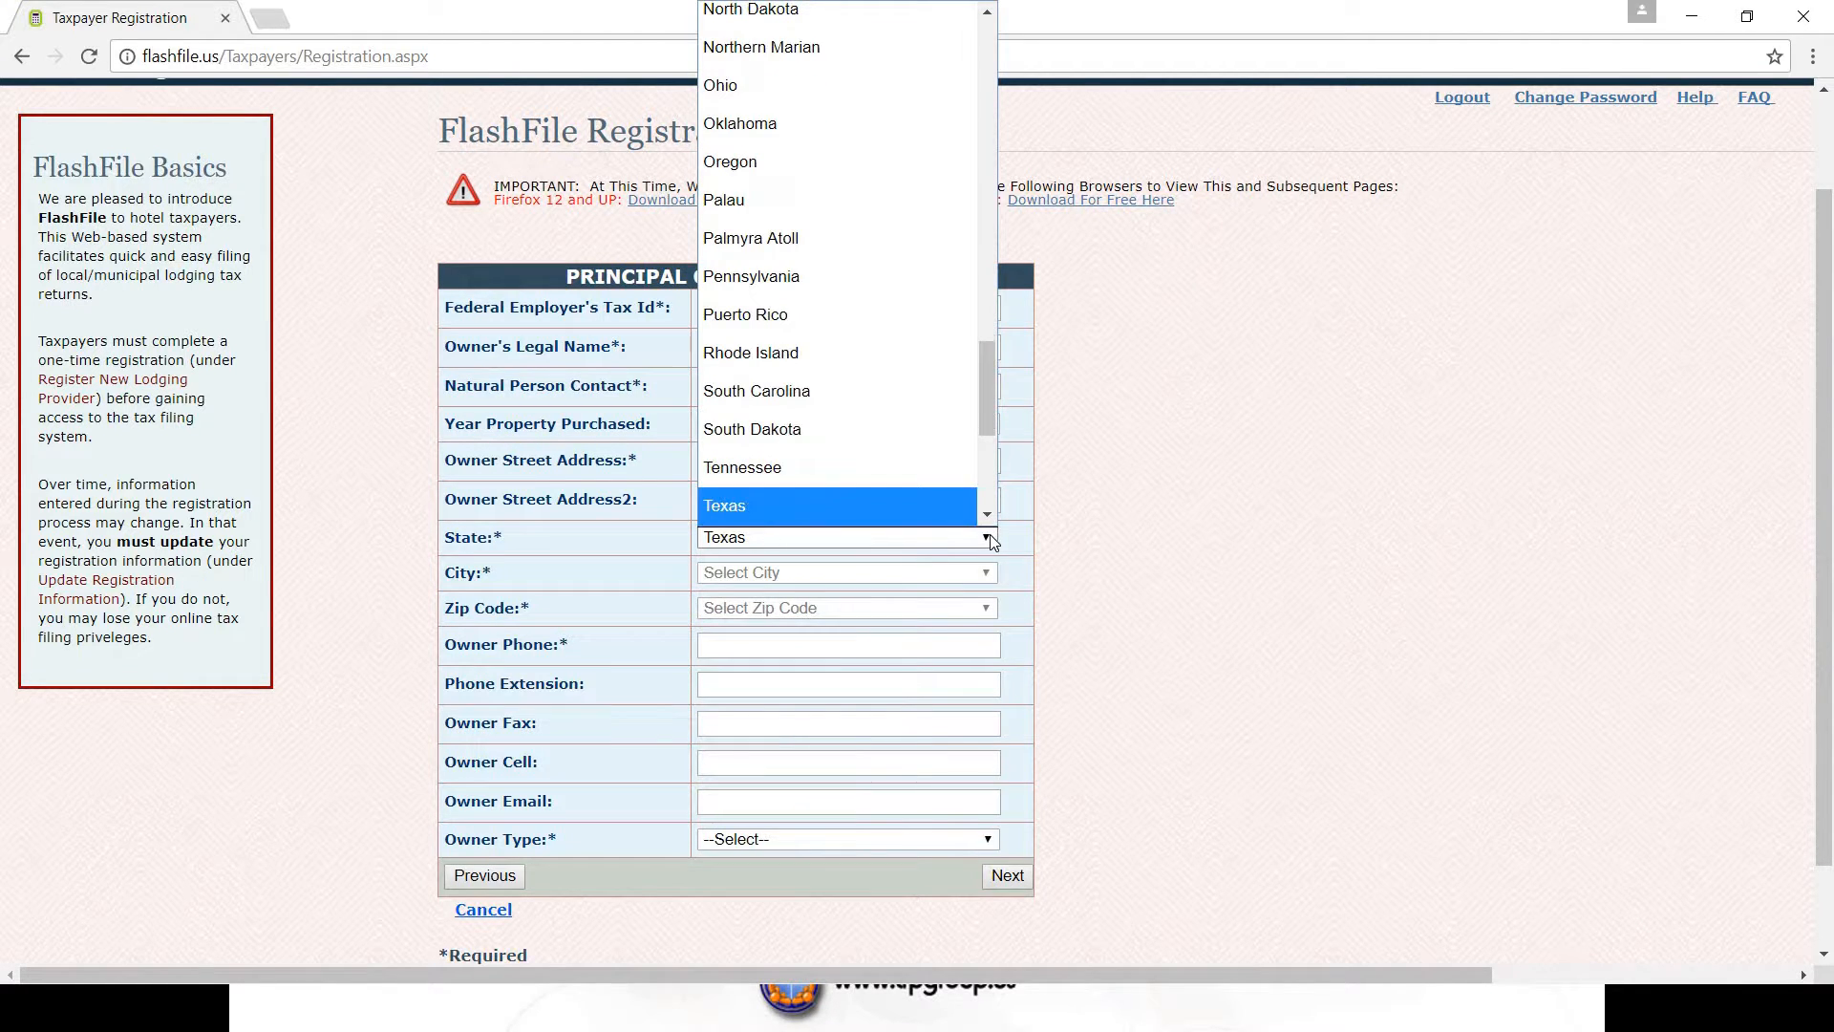
click(748, 506)
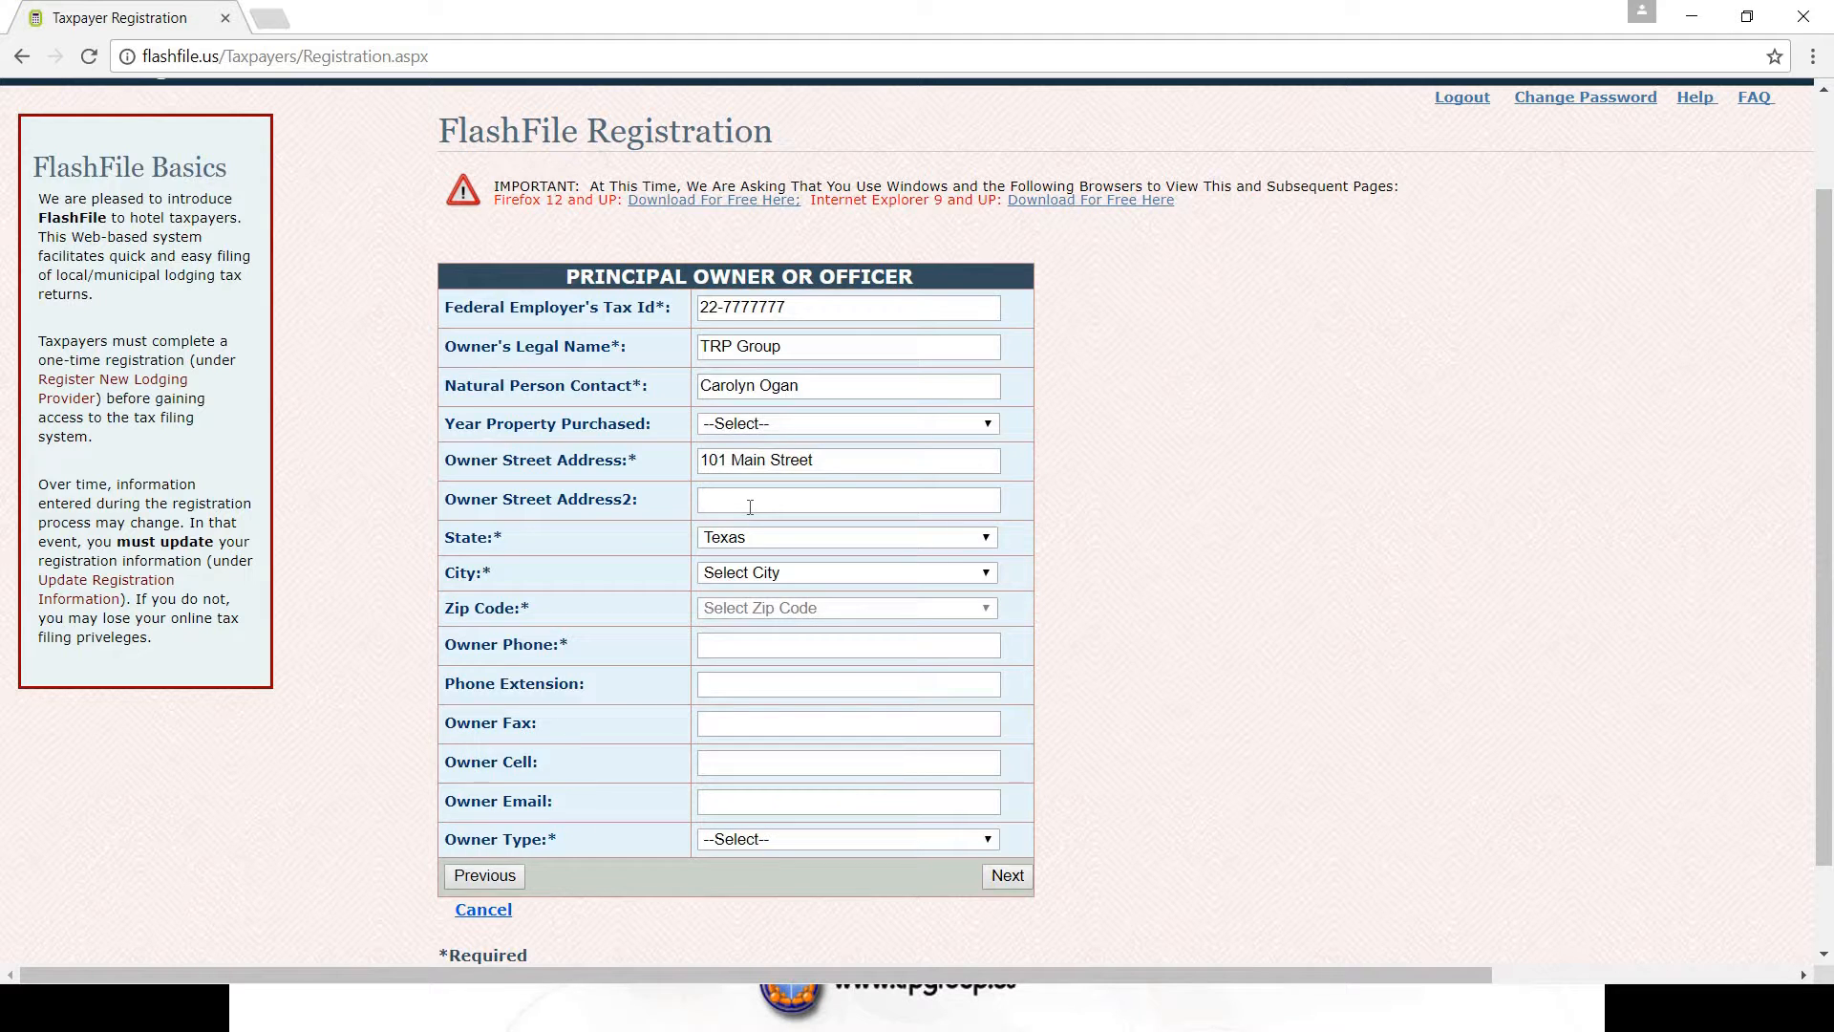
click(985, 572)
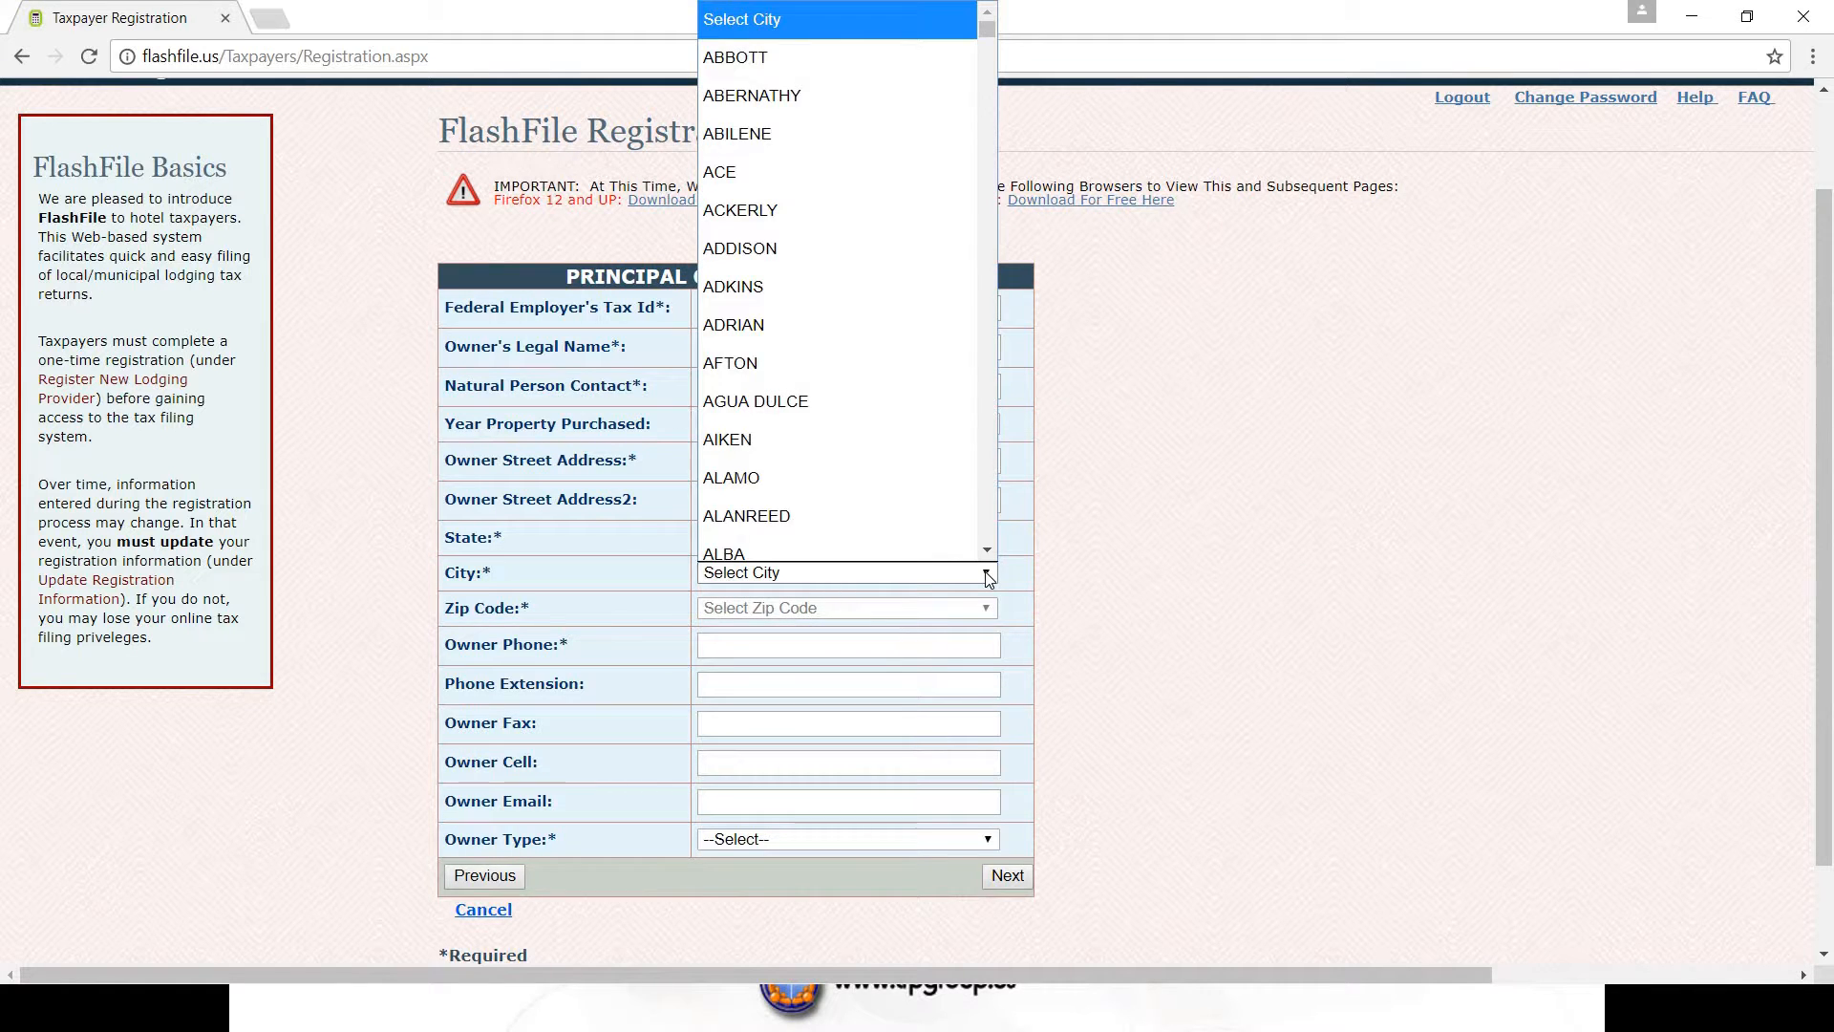
text(we)
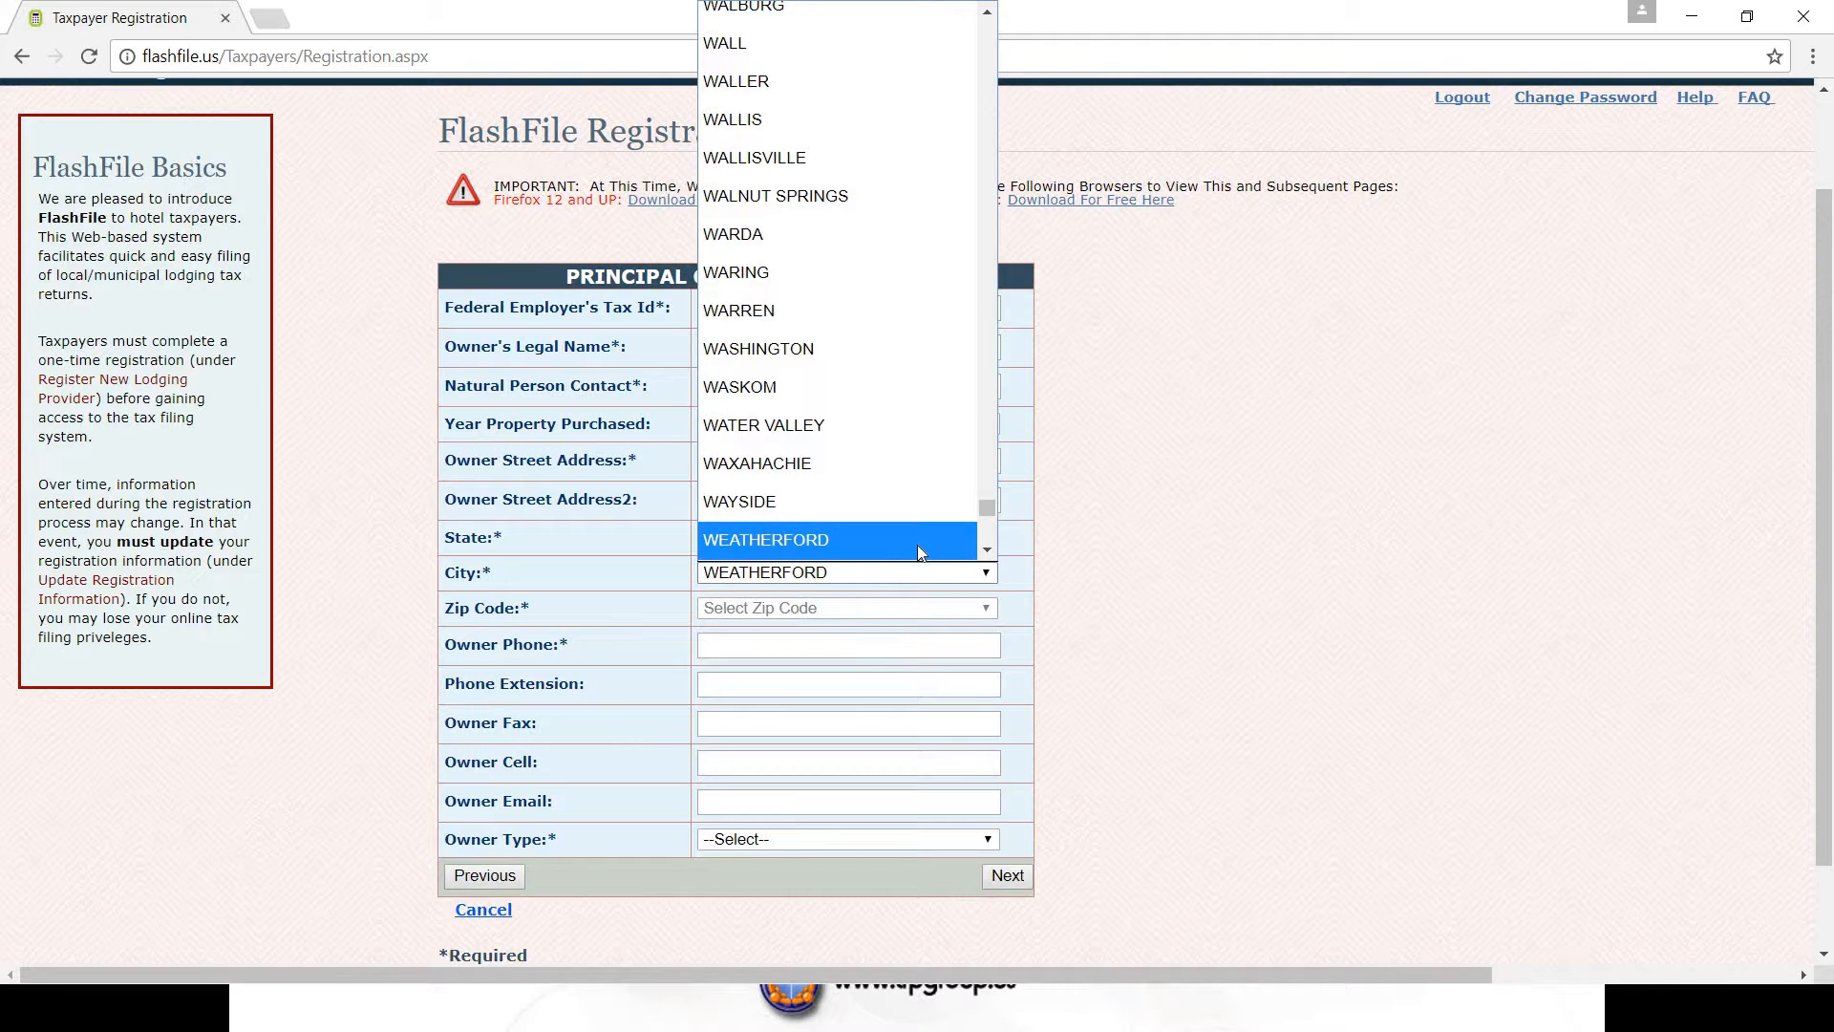
click(917, 545)
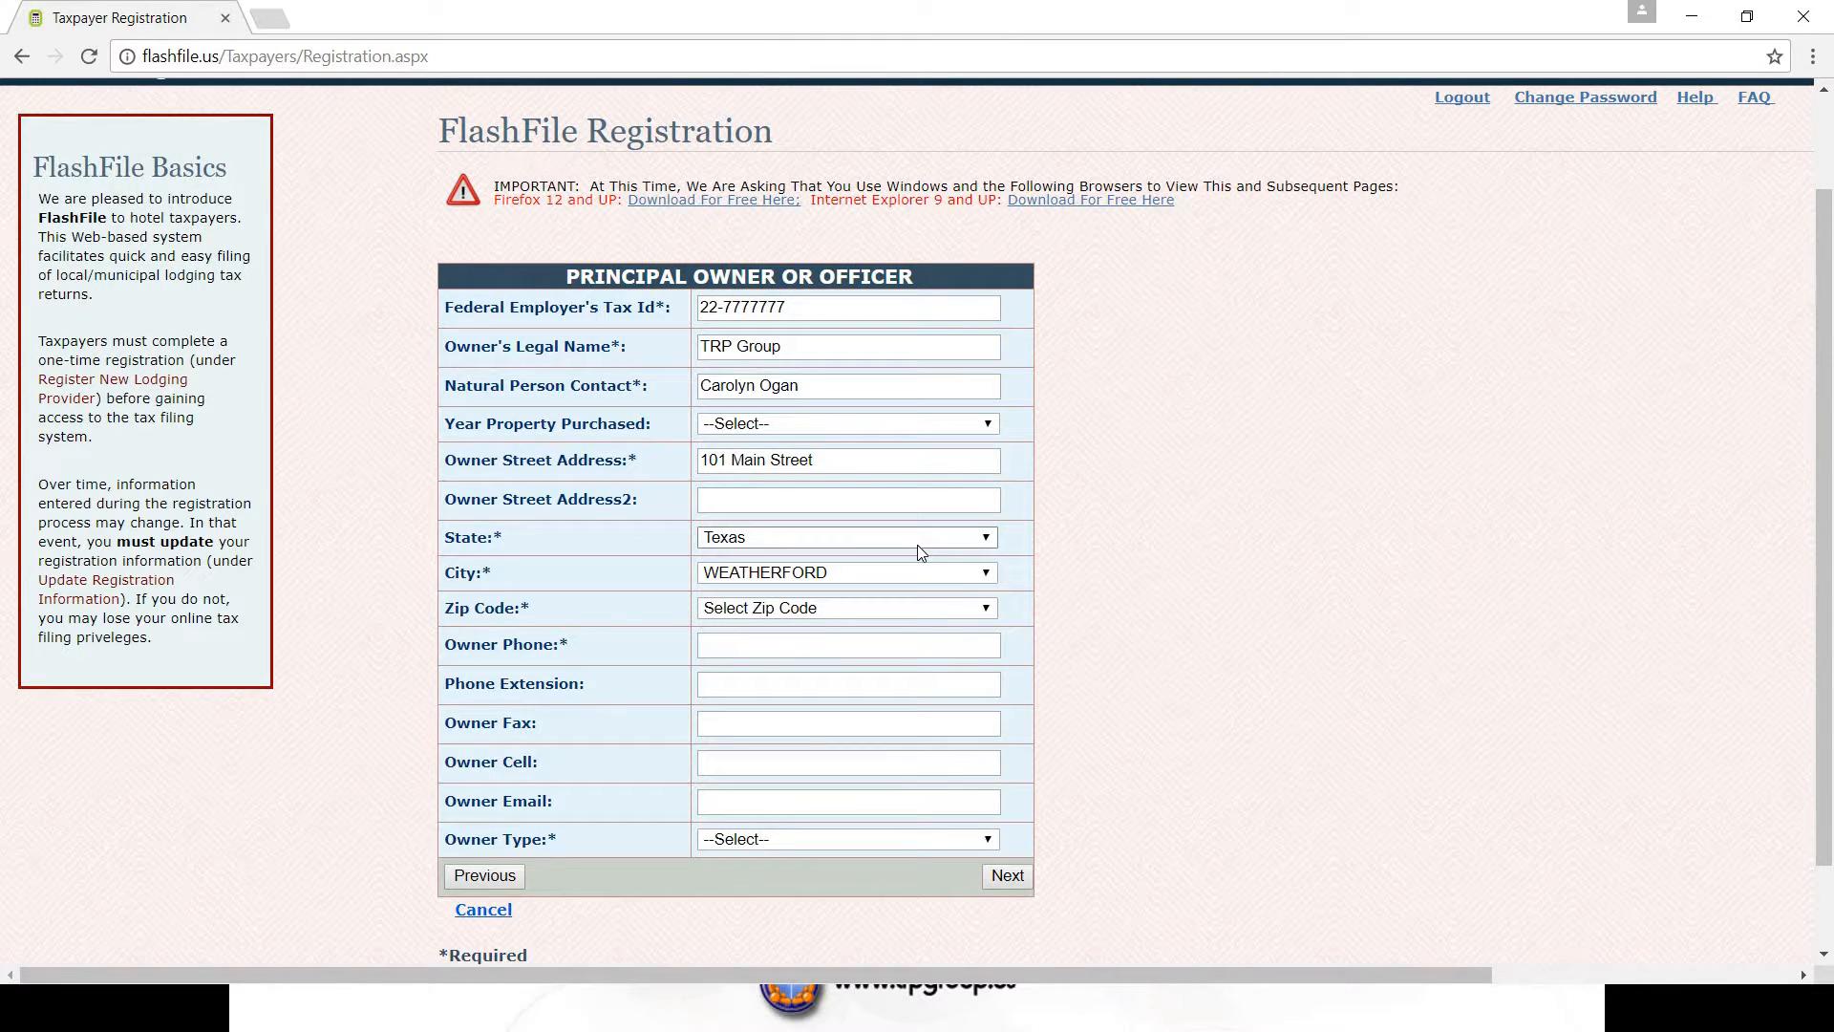
click(983, 609)
click(754, 712)
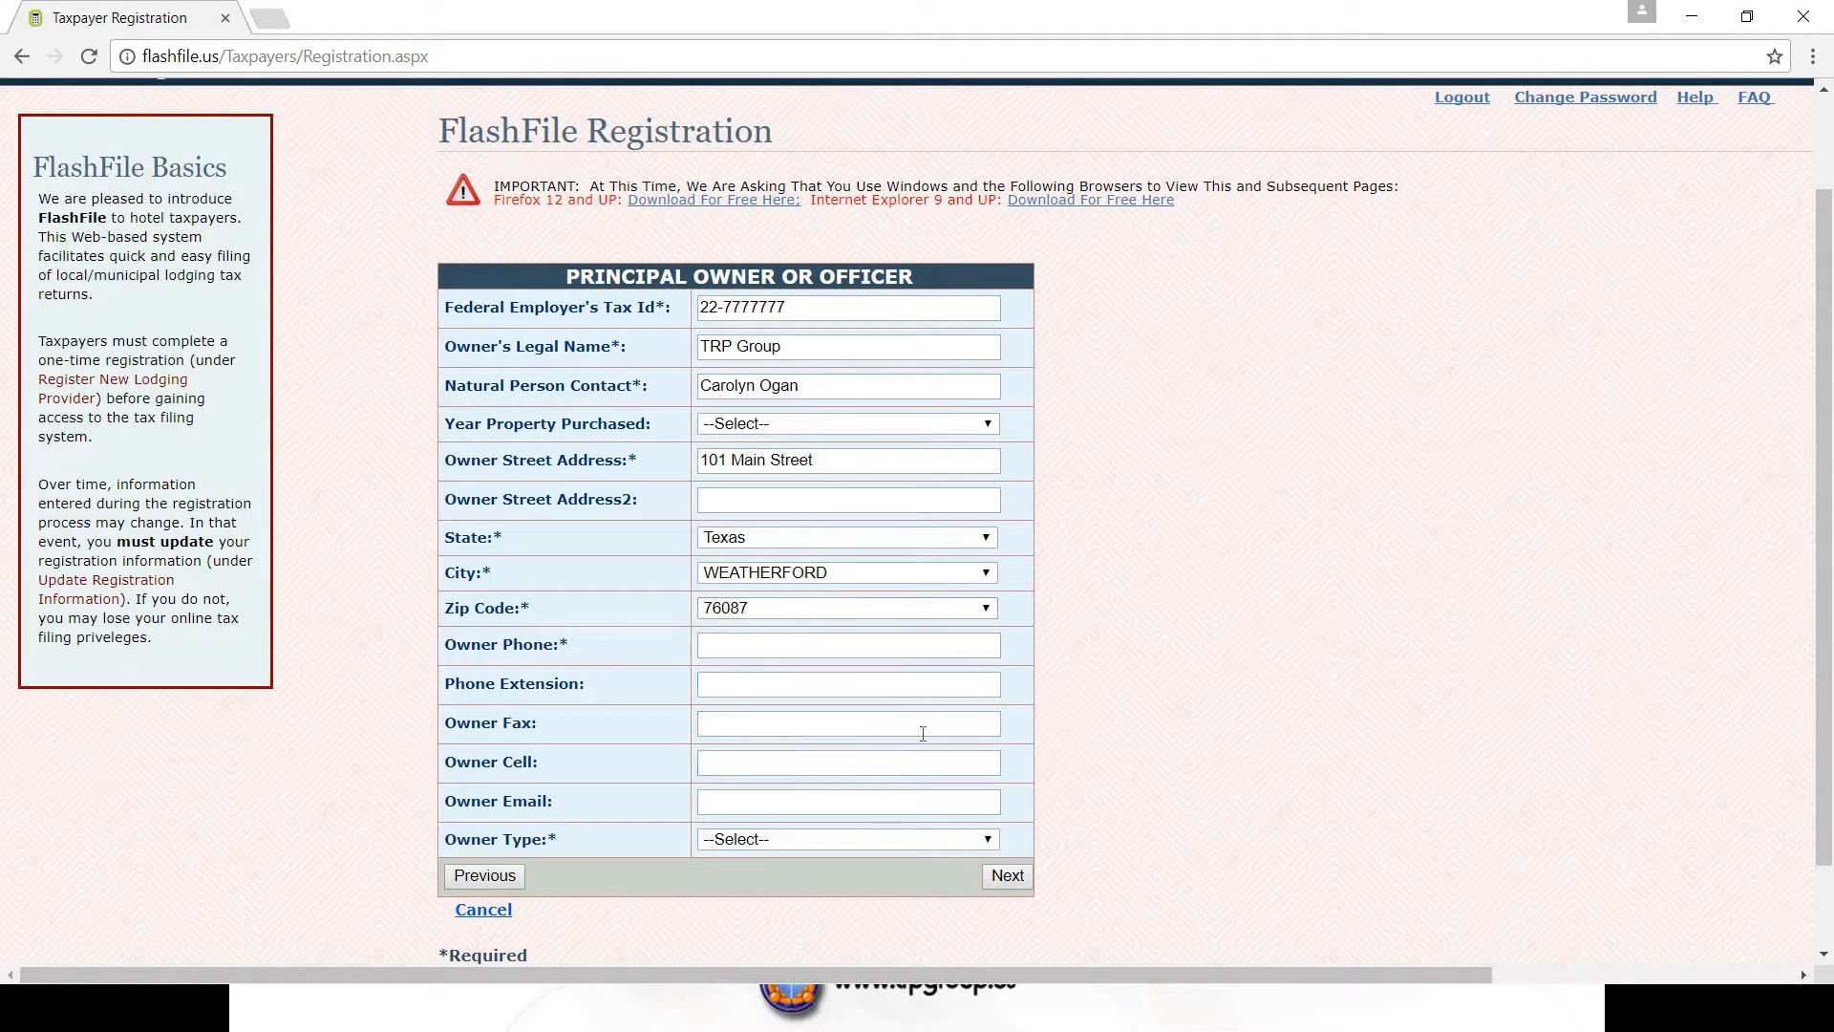
- Enter the owner's phone number, set owner type to LLC, and submit the owner details
click(742, 646)
click(841, 839)
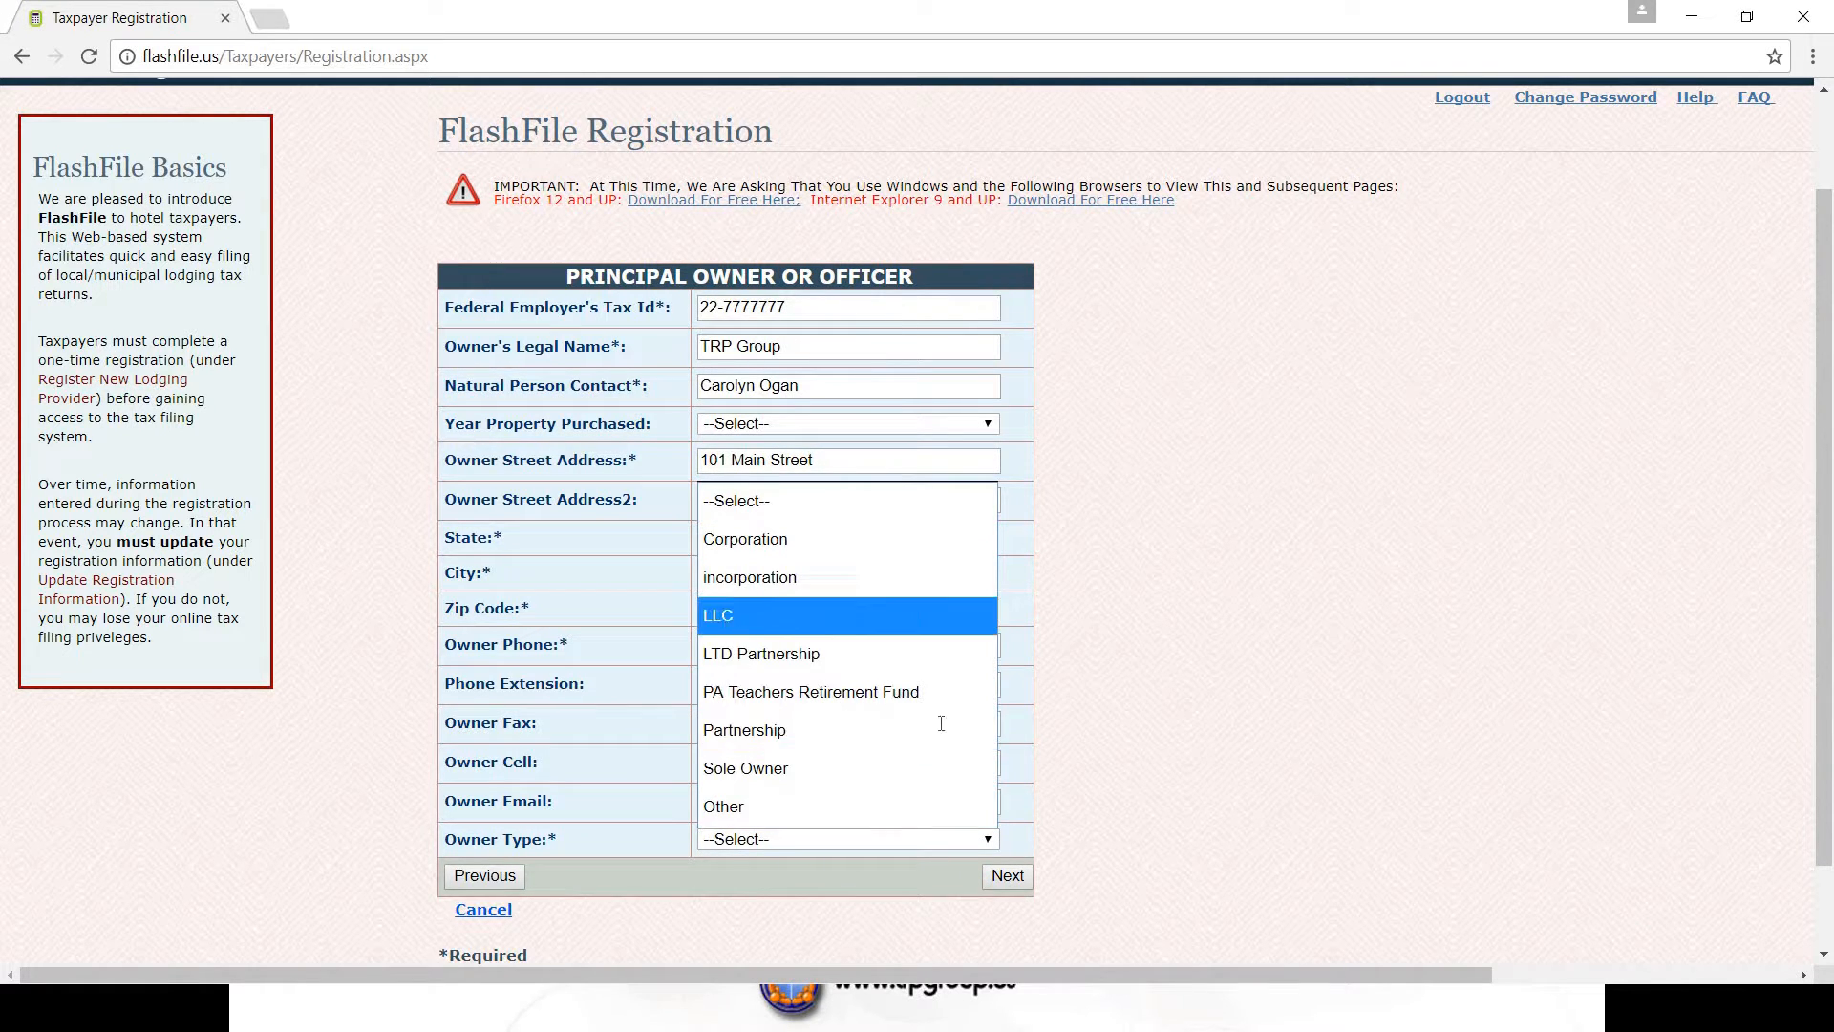
click(755, 615)
click(1018, 879)
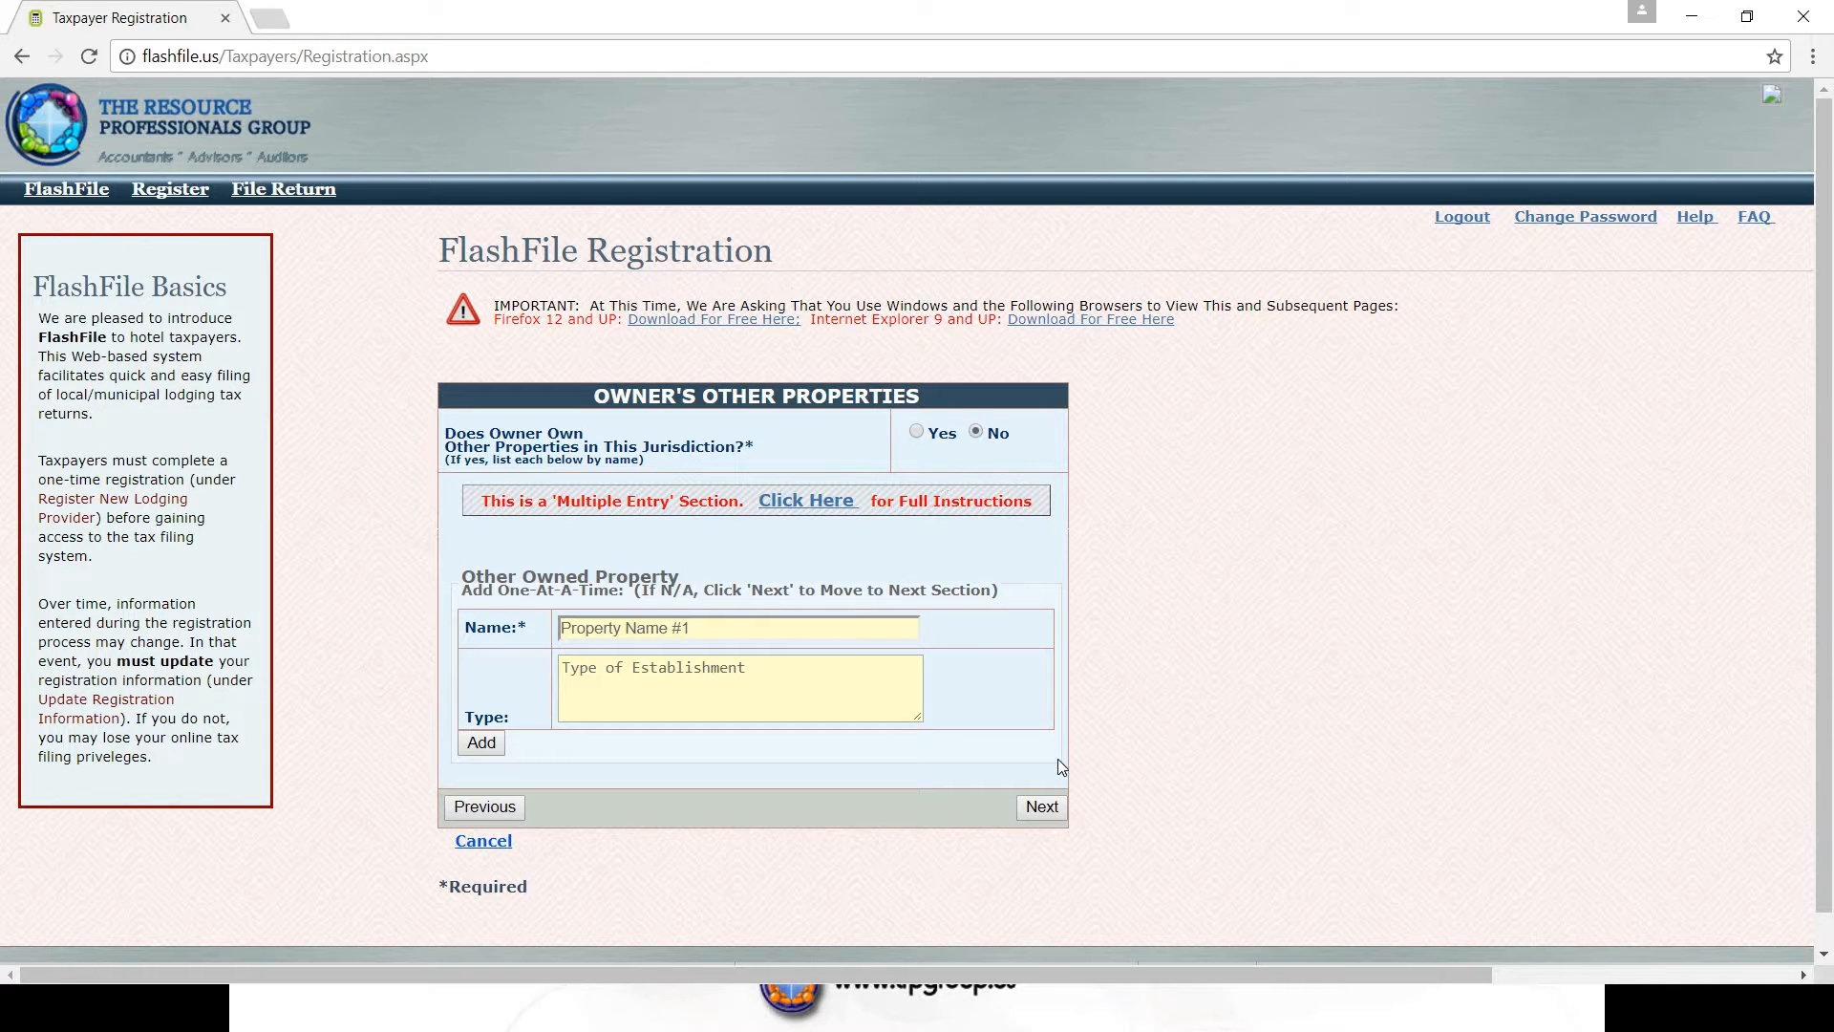
- Skip the owner's other properties and partners sections to reach the manager step
click(1030, 808)
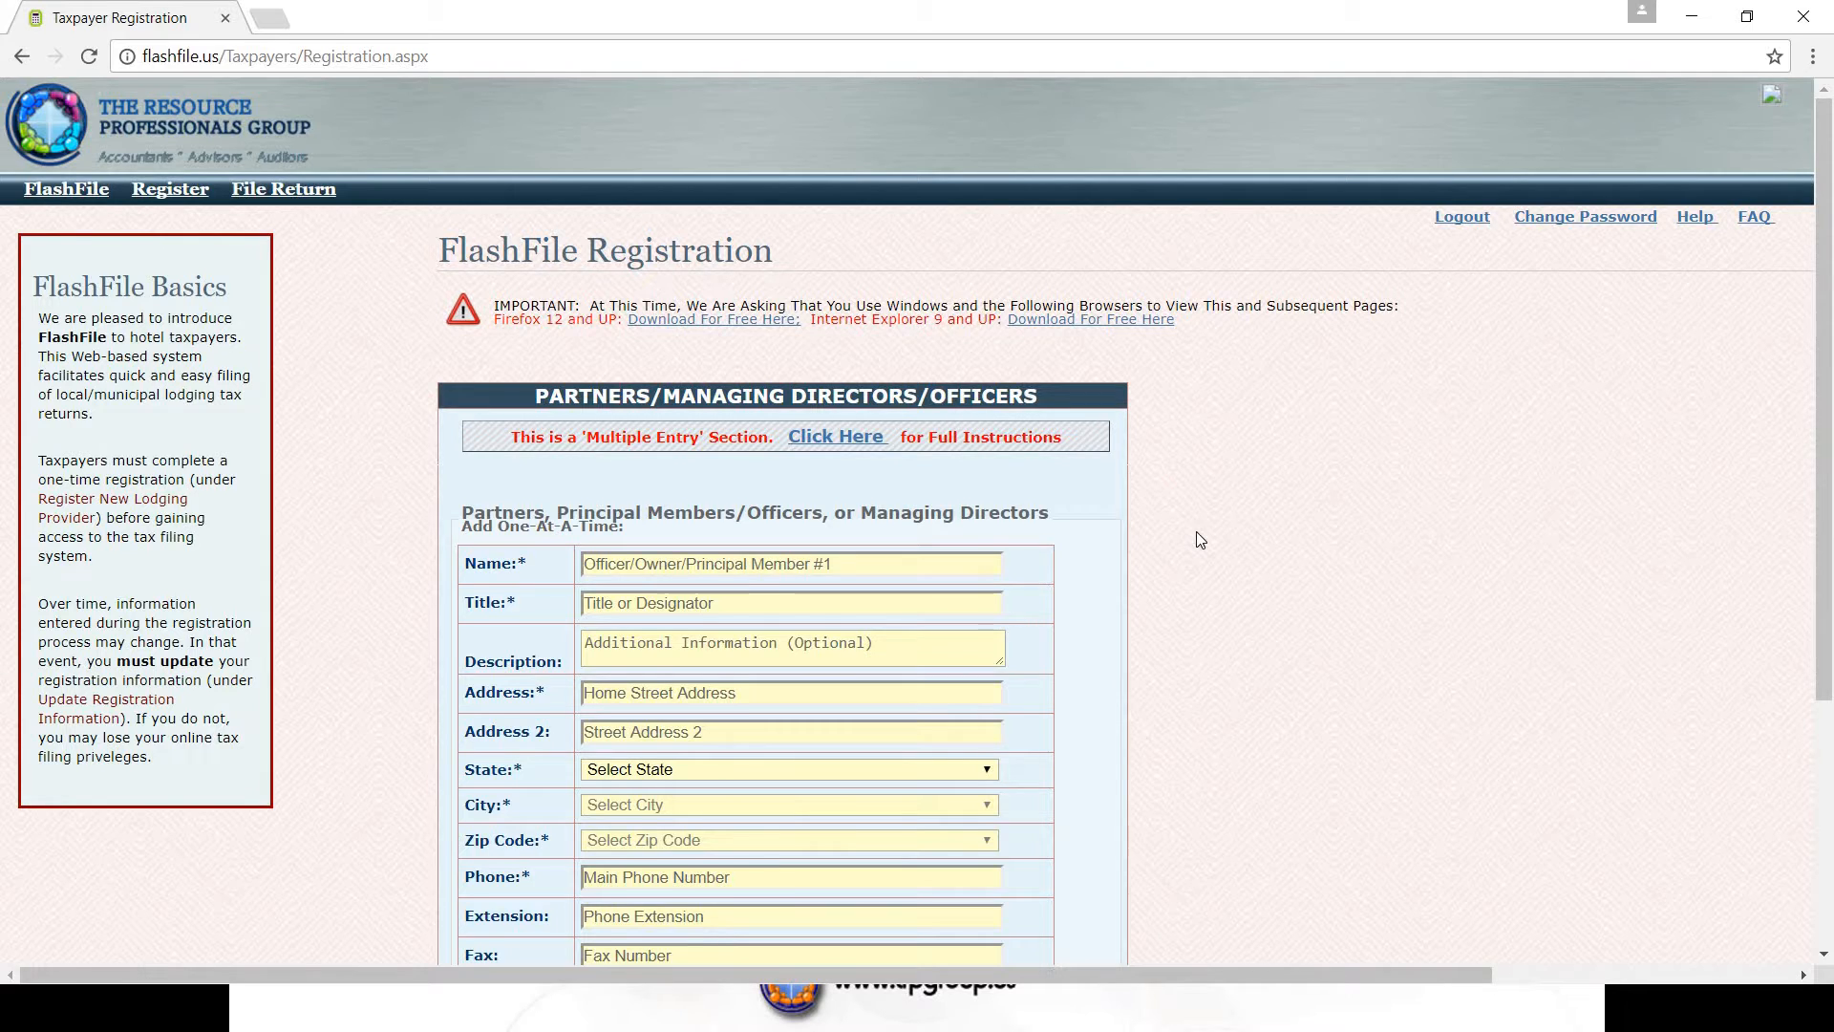
scroll(1196, 531, down, 4)
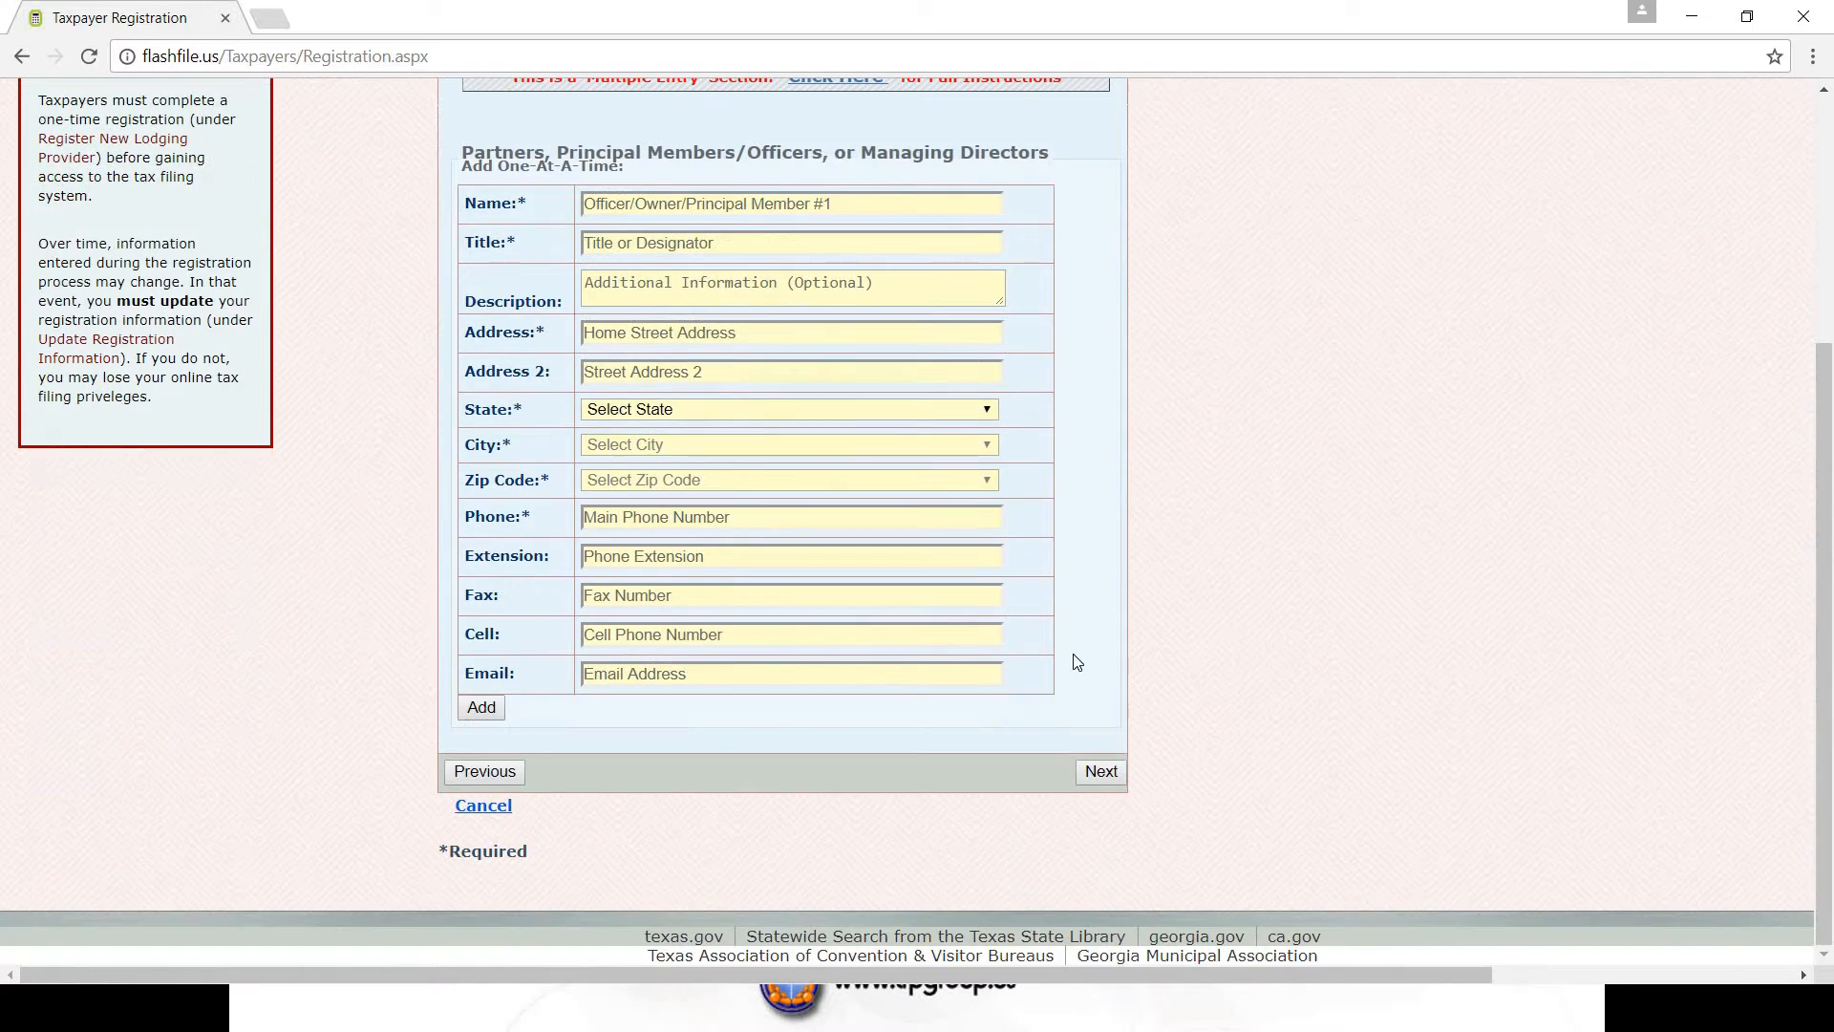
click(1101, 772)
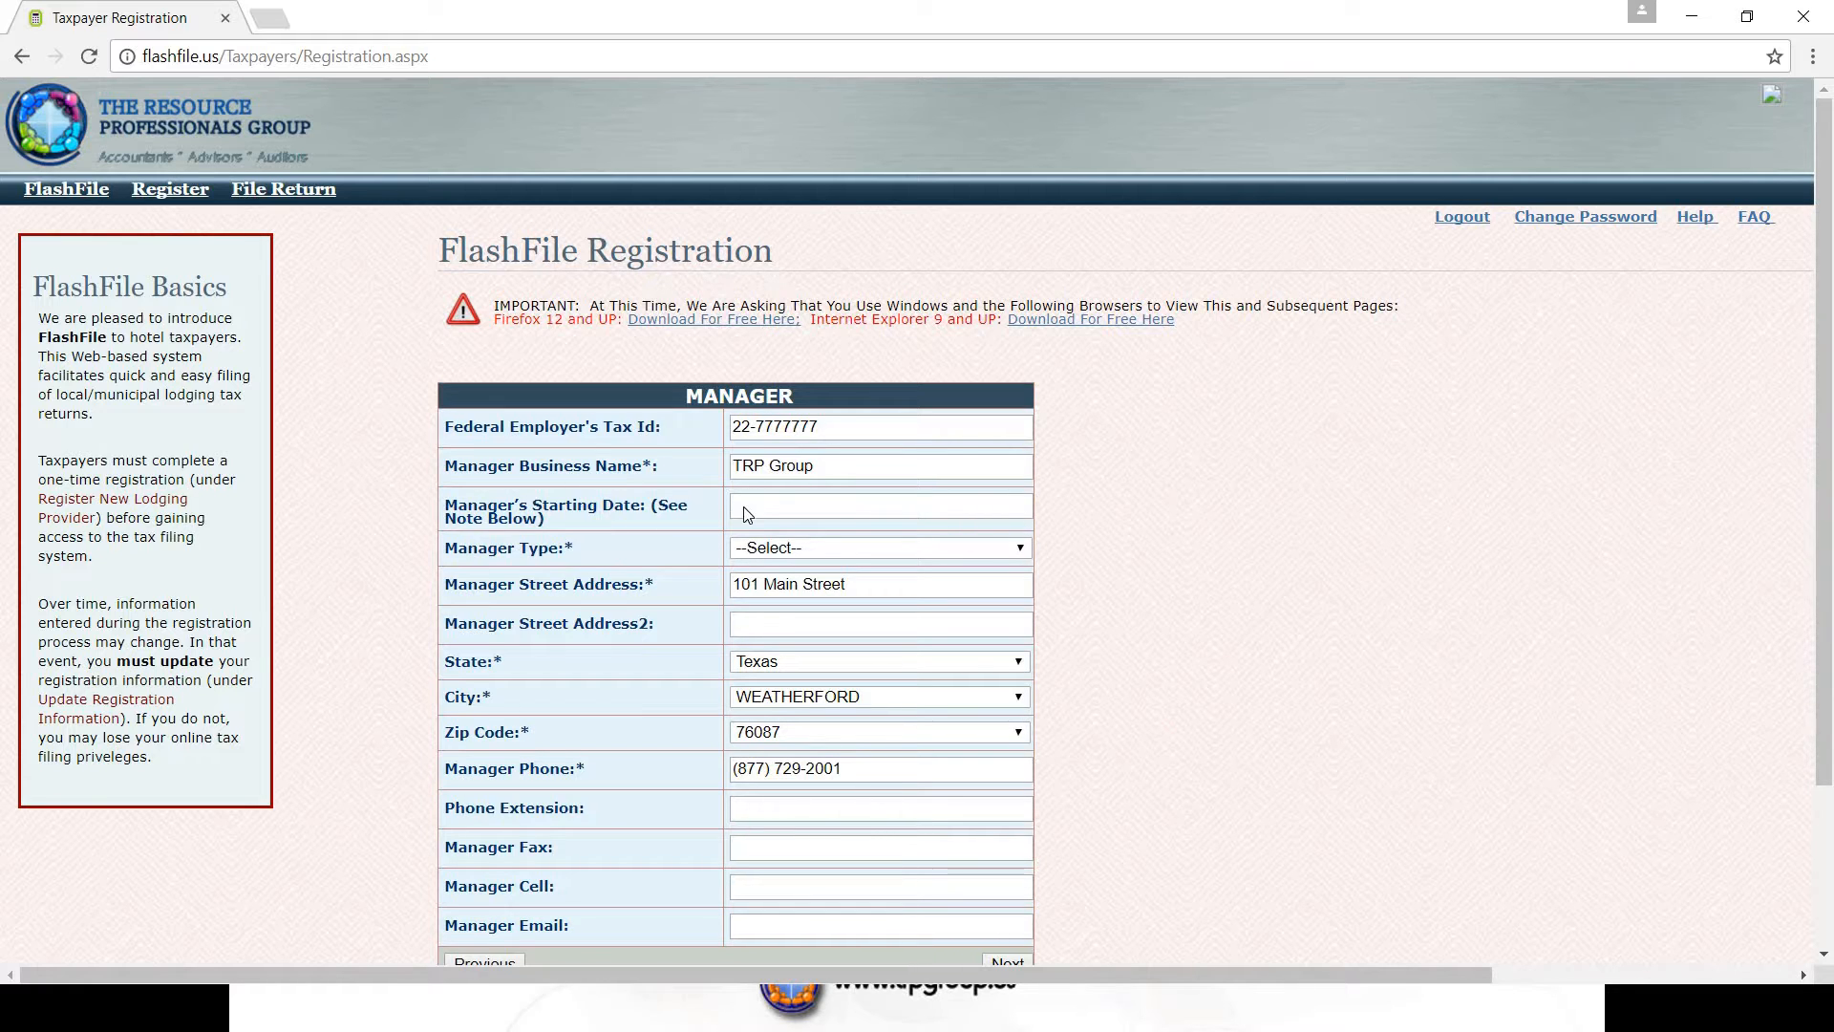
- Set the manager type to owner and continue to the next section
click(1019, 550)
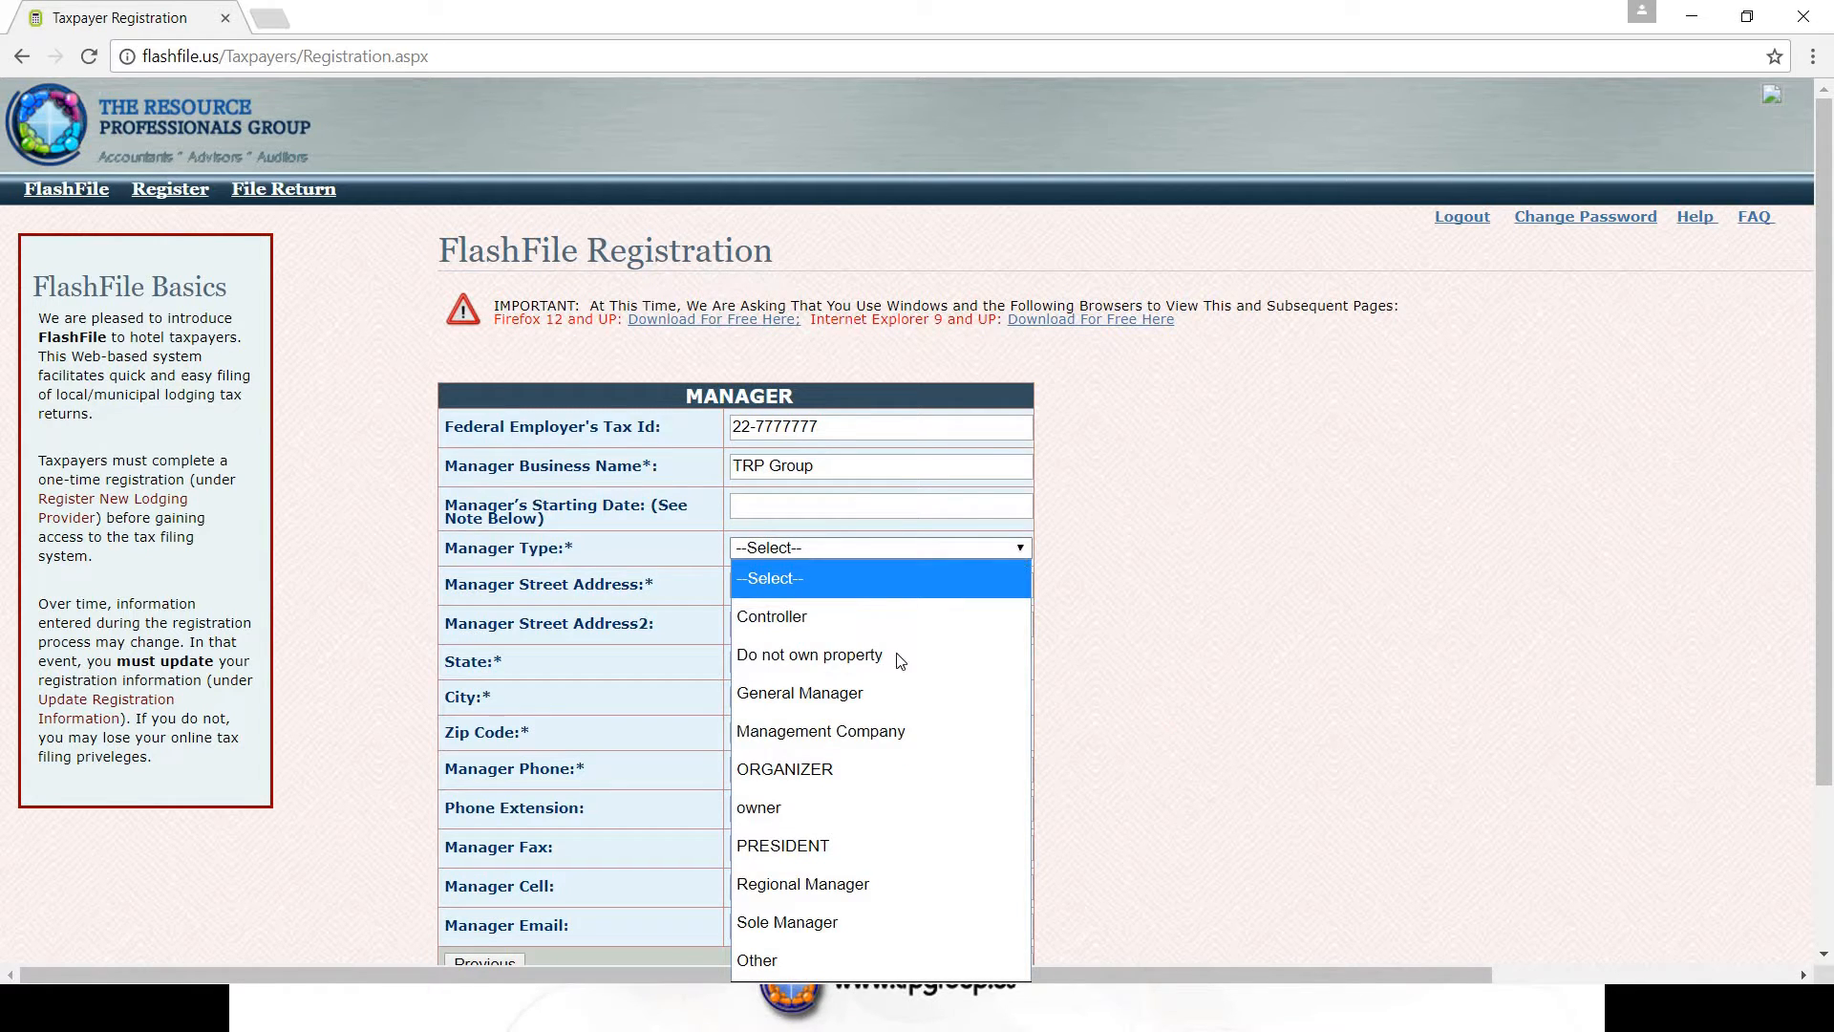
click(834, 807)
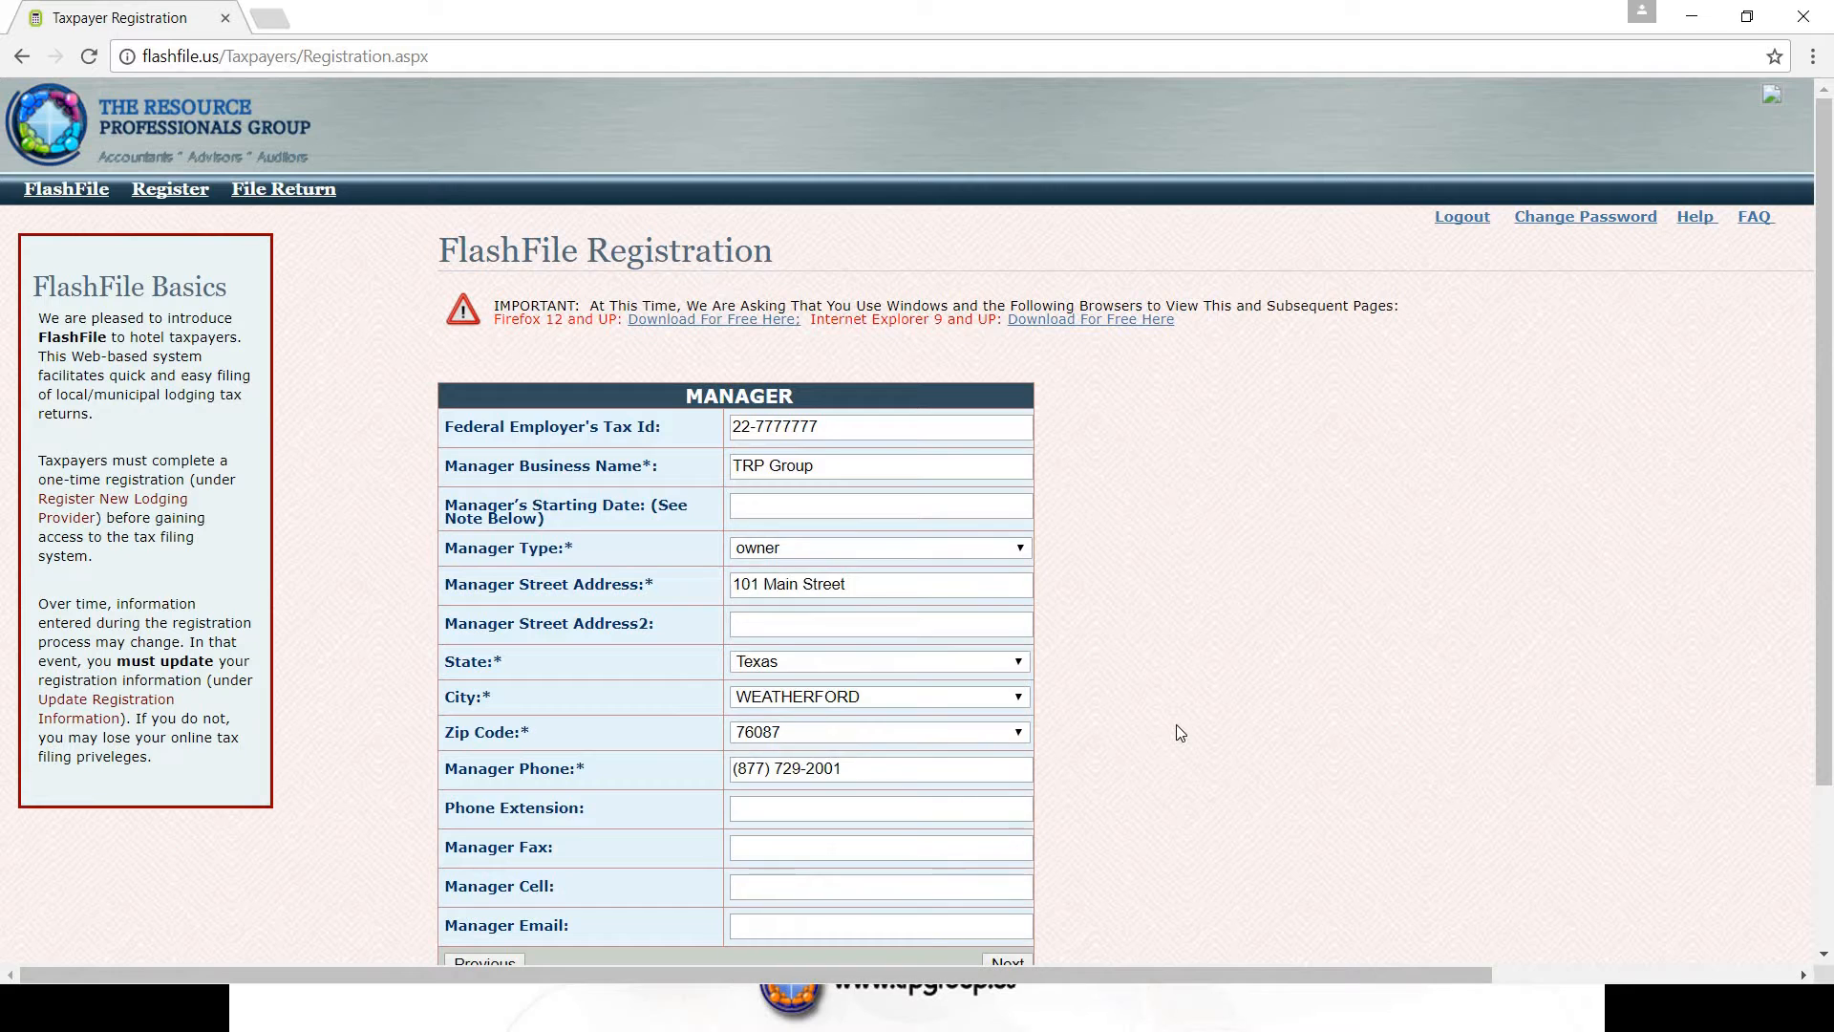
scroll(1177, 724, down, 2)
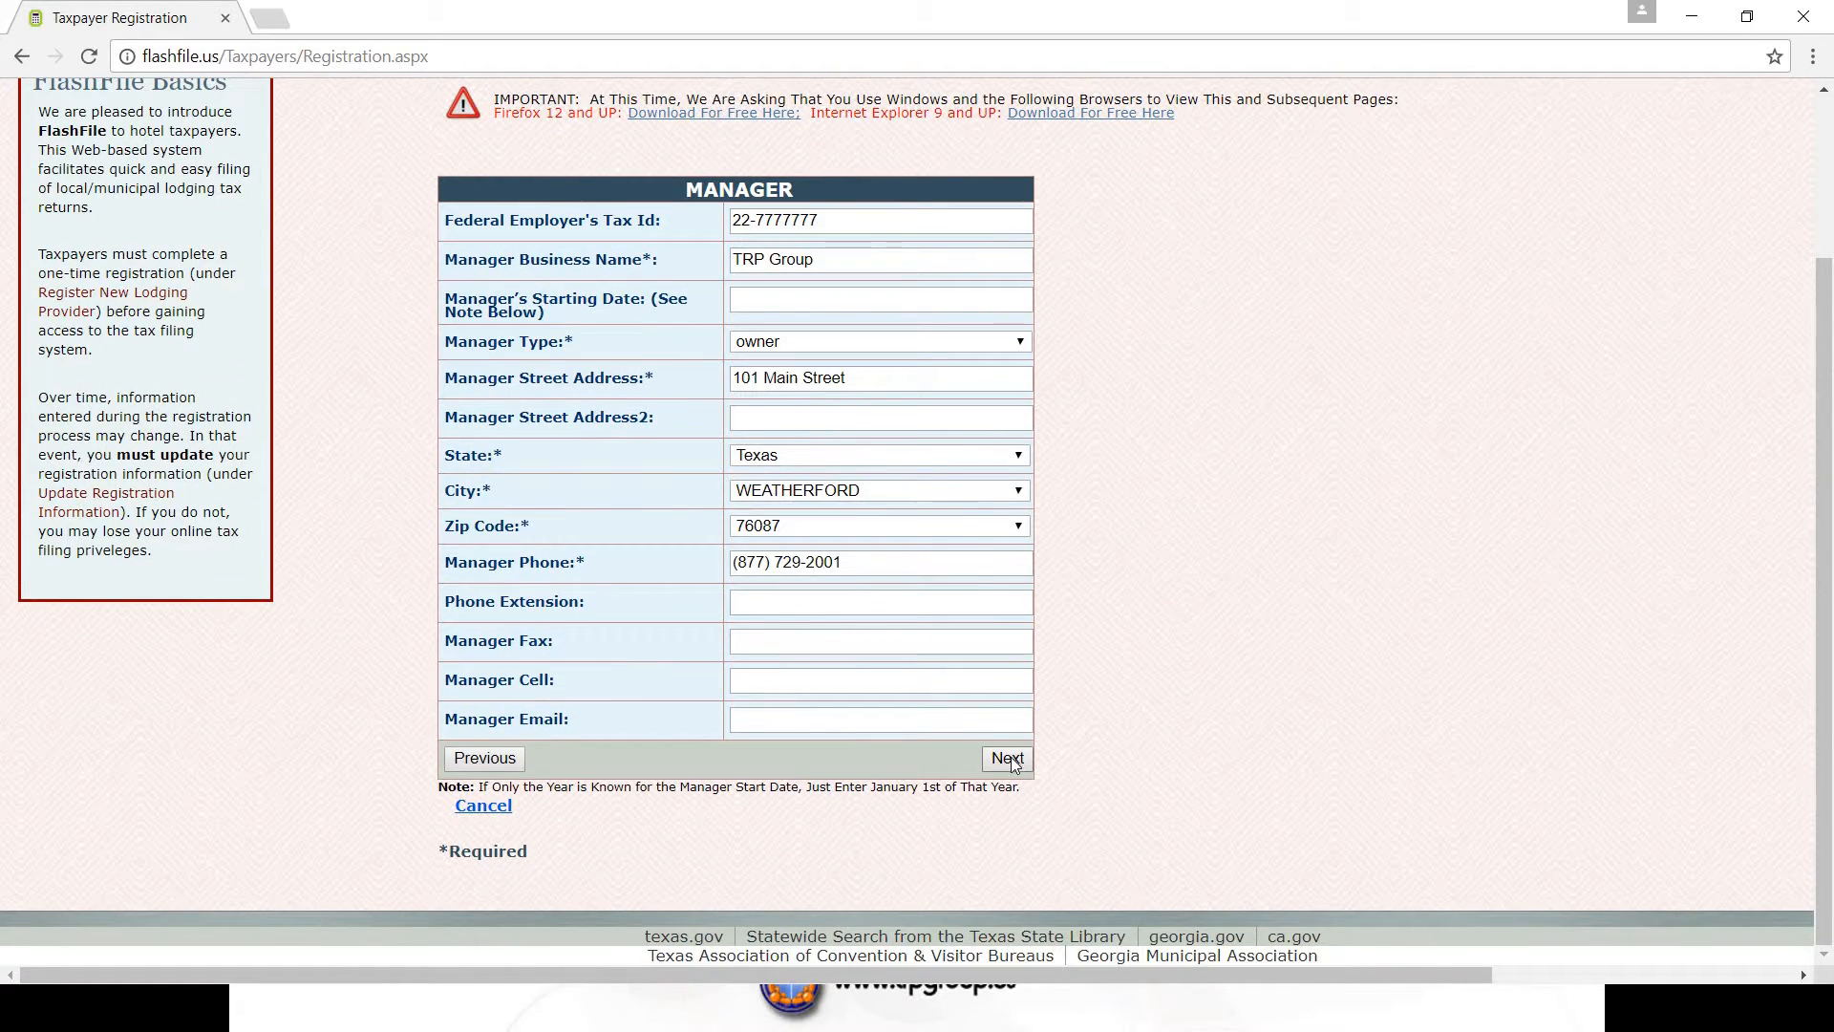
click(1007, 759)
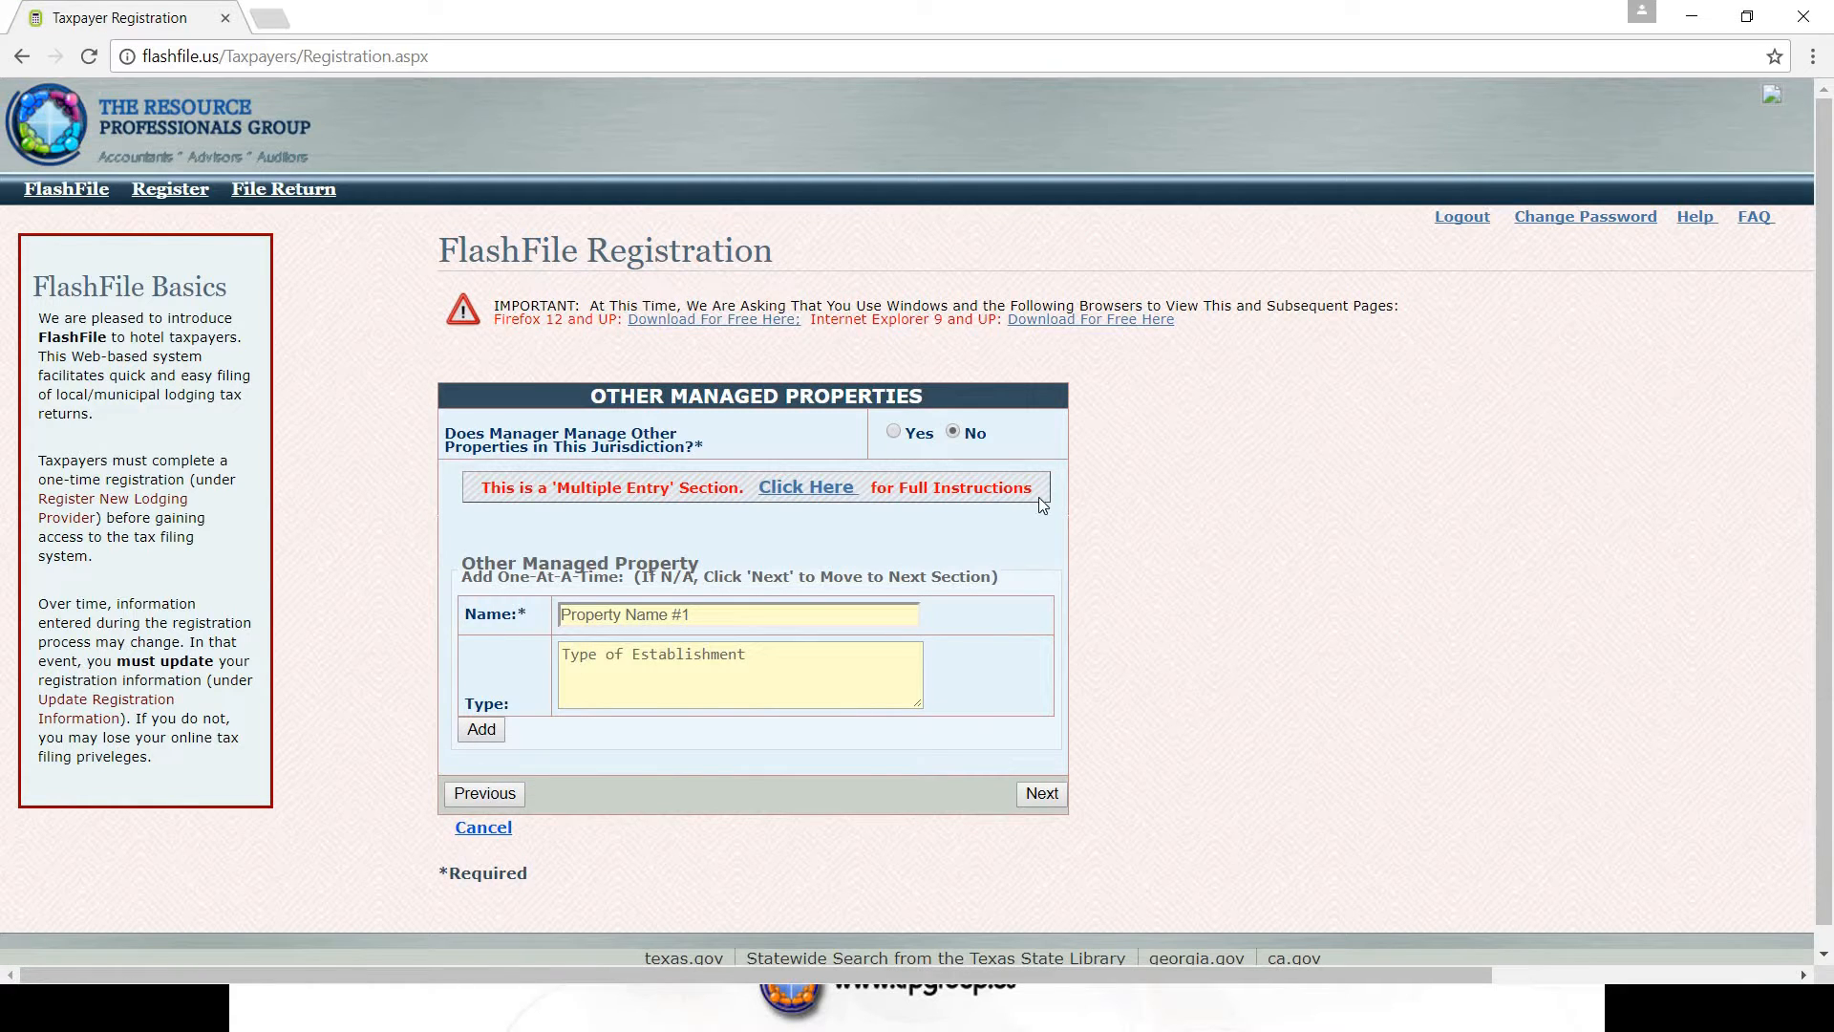
- Give the bookkeeper the official title Owner
click(1041, 795)
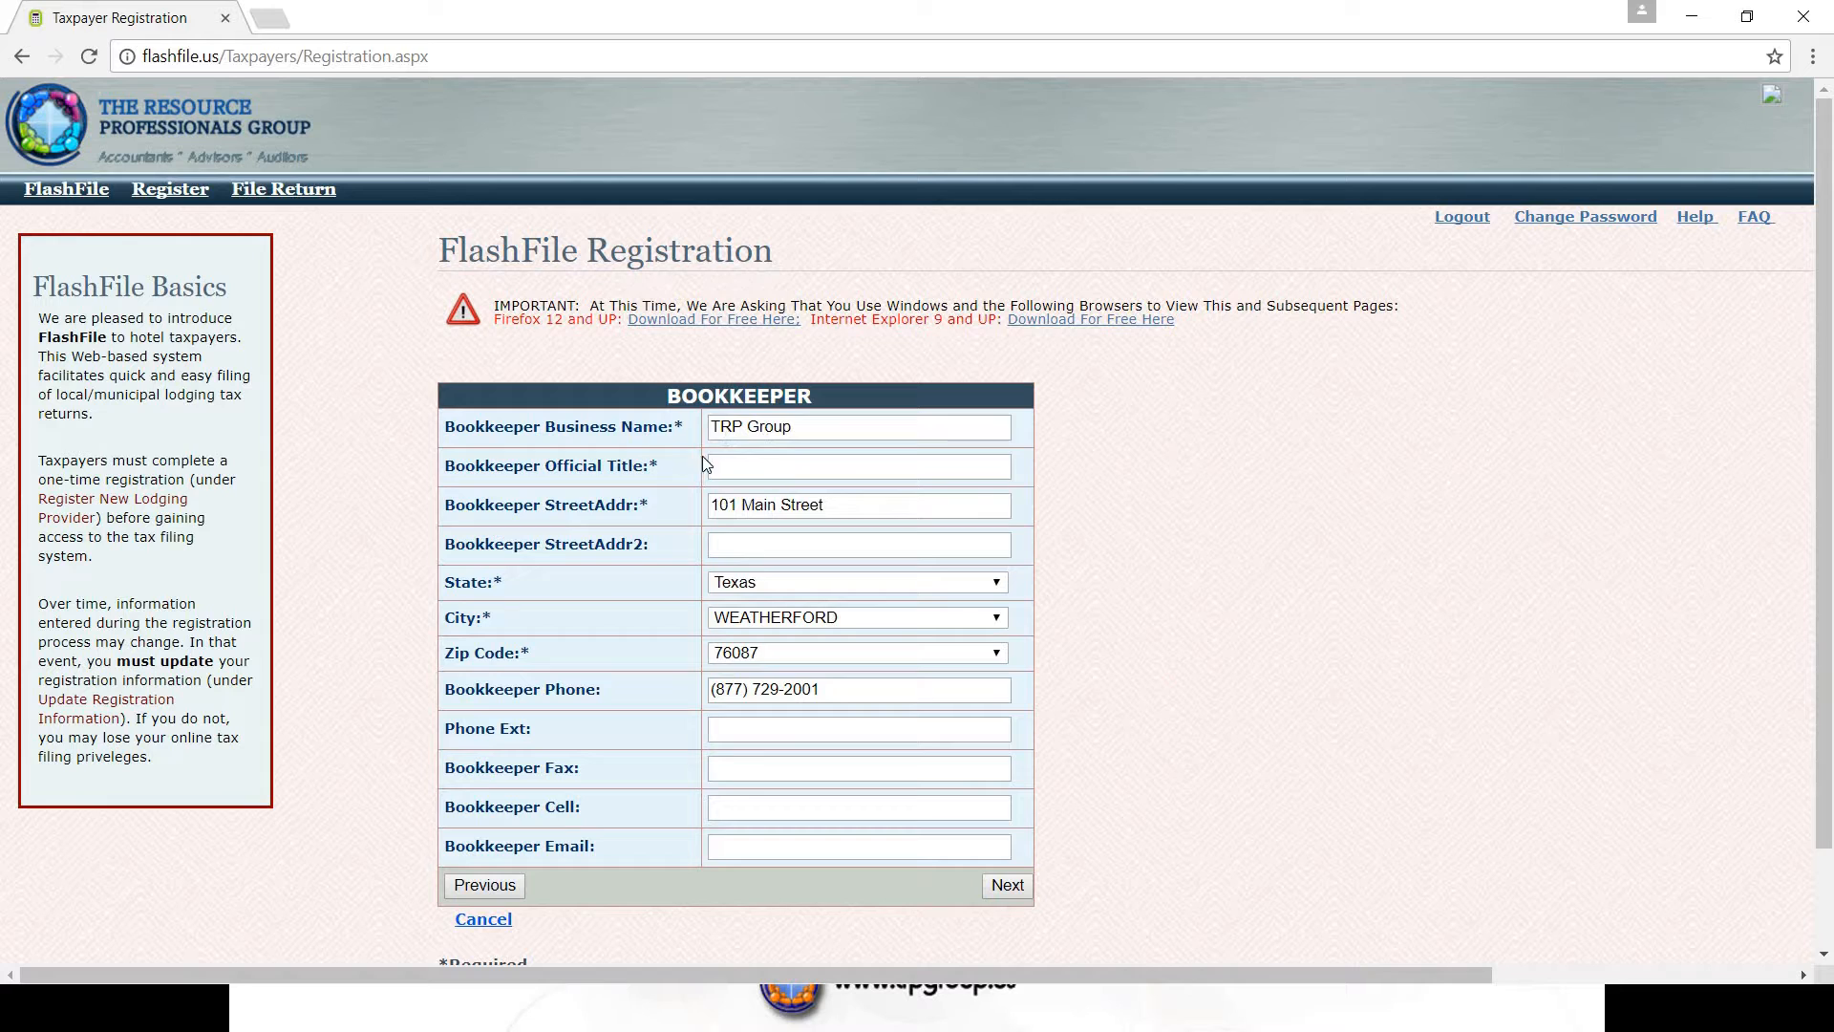
text(Ow)
key(BackSpace)
key(BackSpace)
text(Owner)
click(1008, 885)
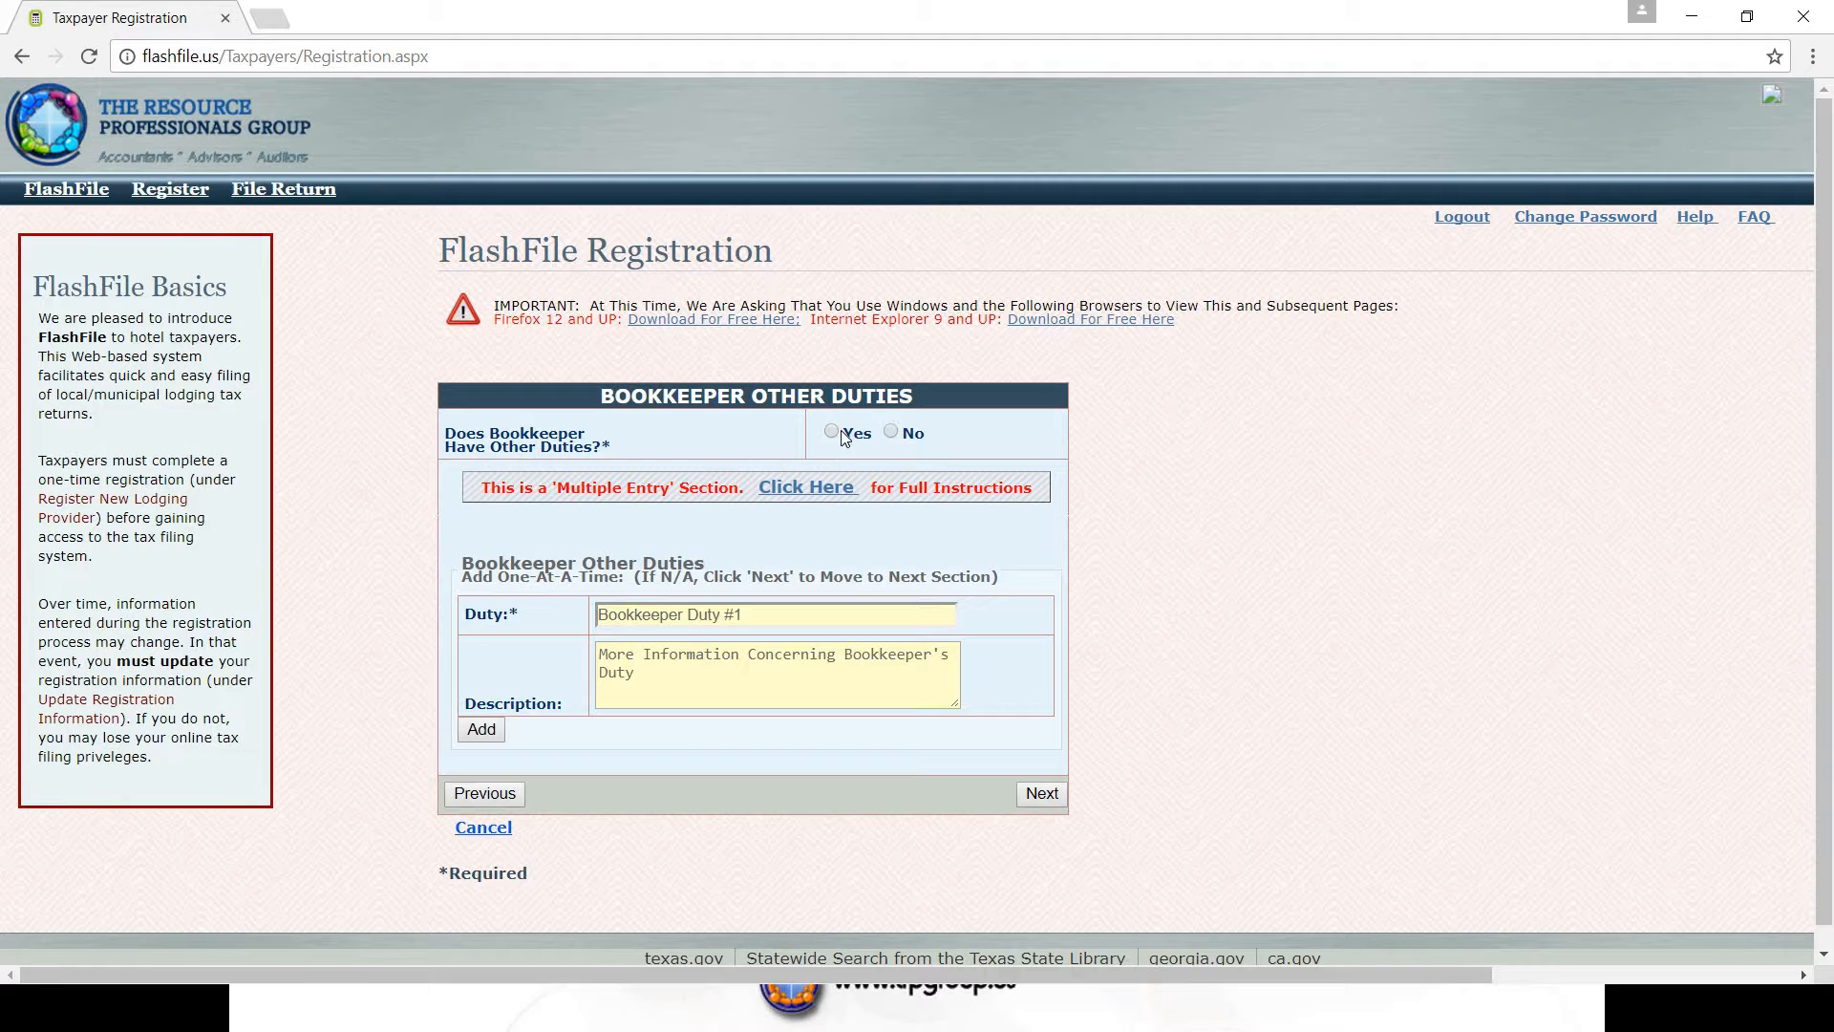
- Add Owner to the bookkeeper's duties list and proceed to Tax Preparer
click(644, 615)
text(Owner)
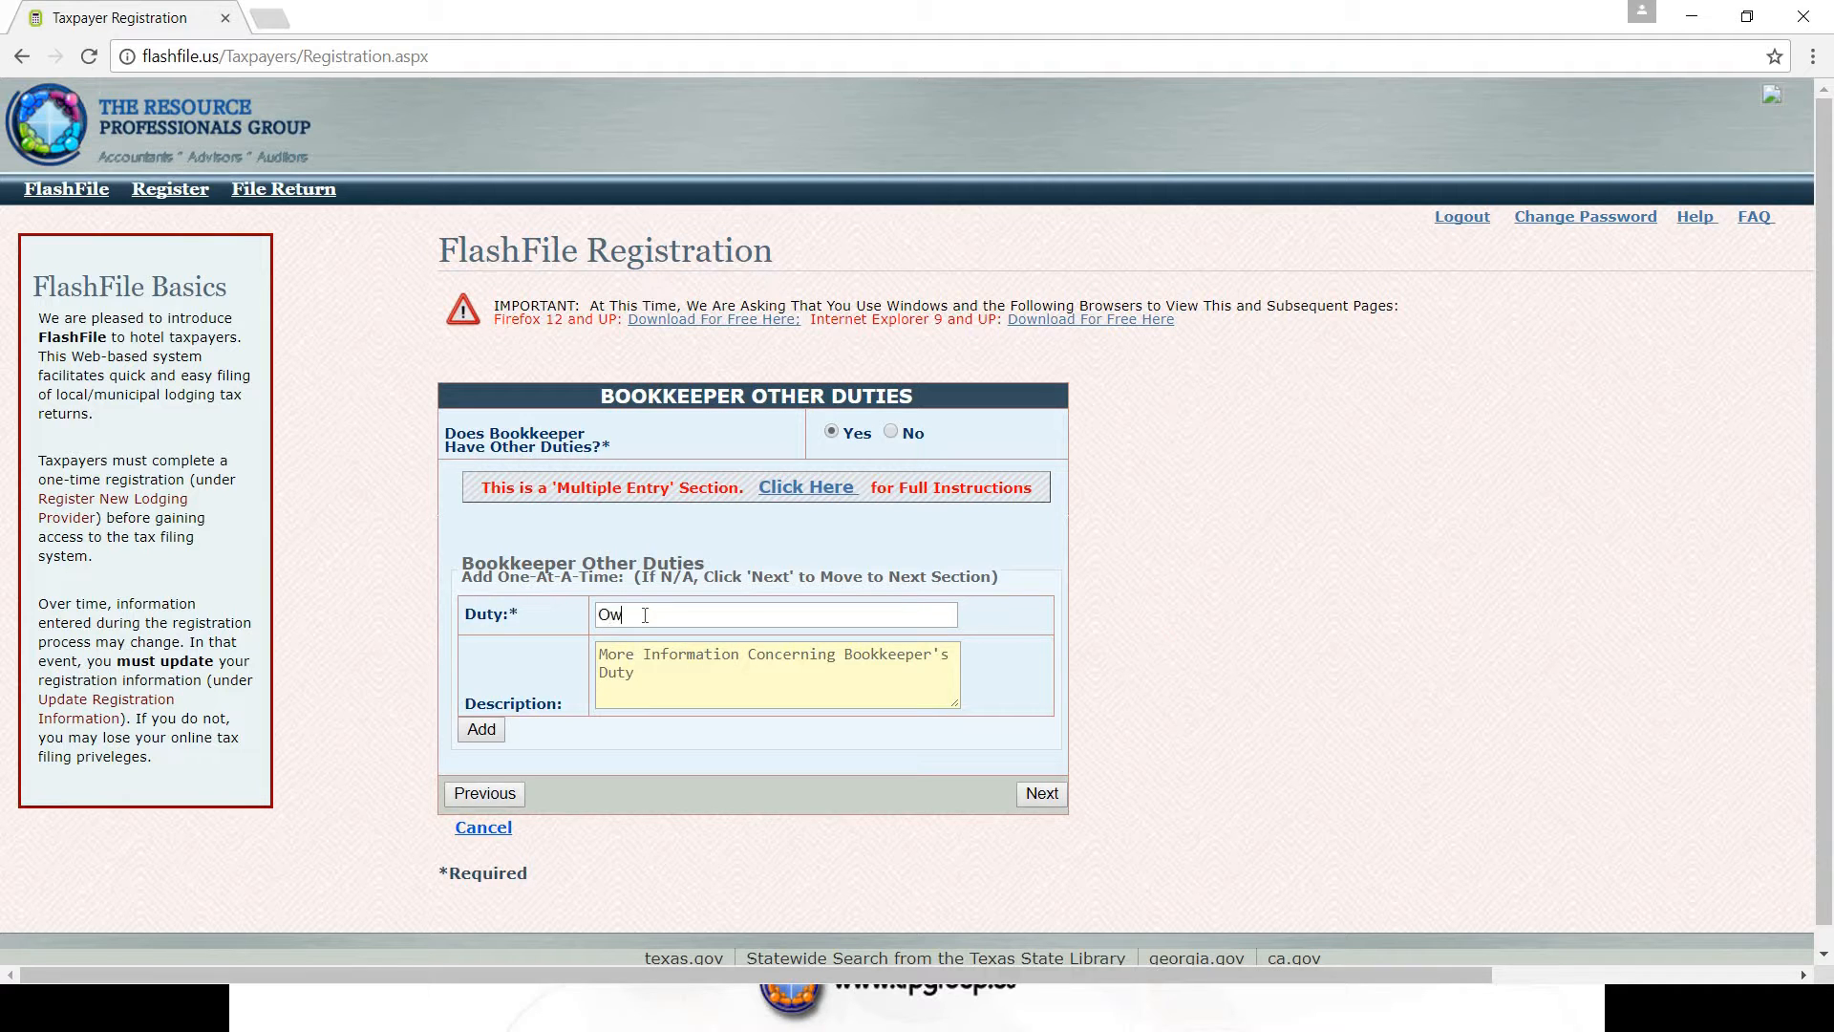
click(480, 729)
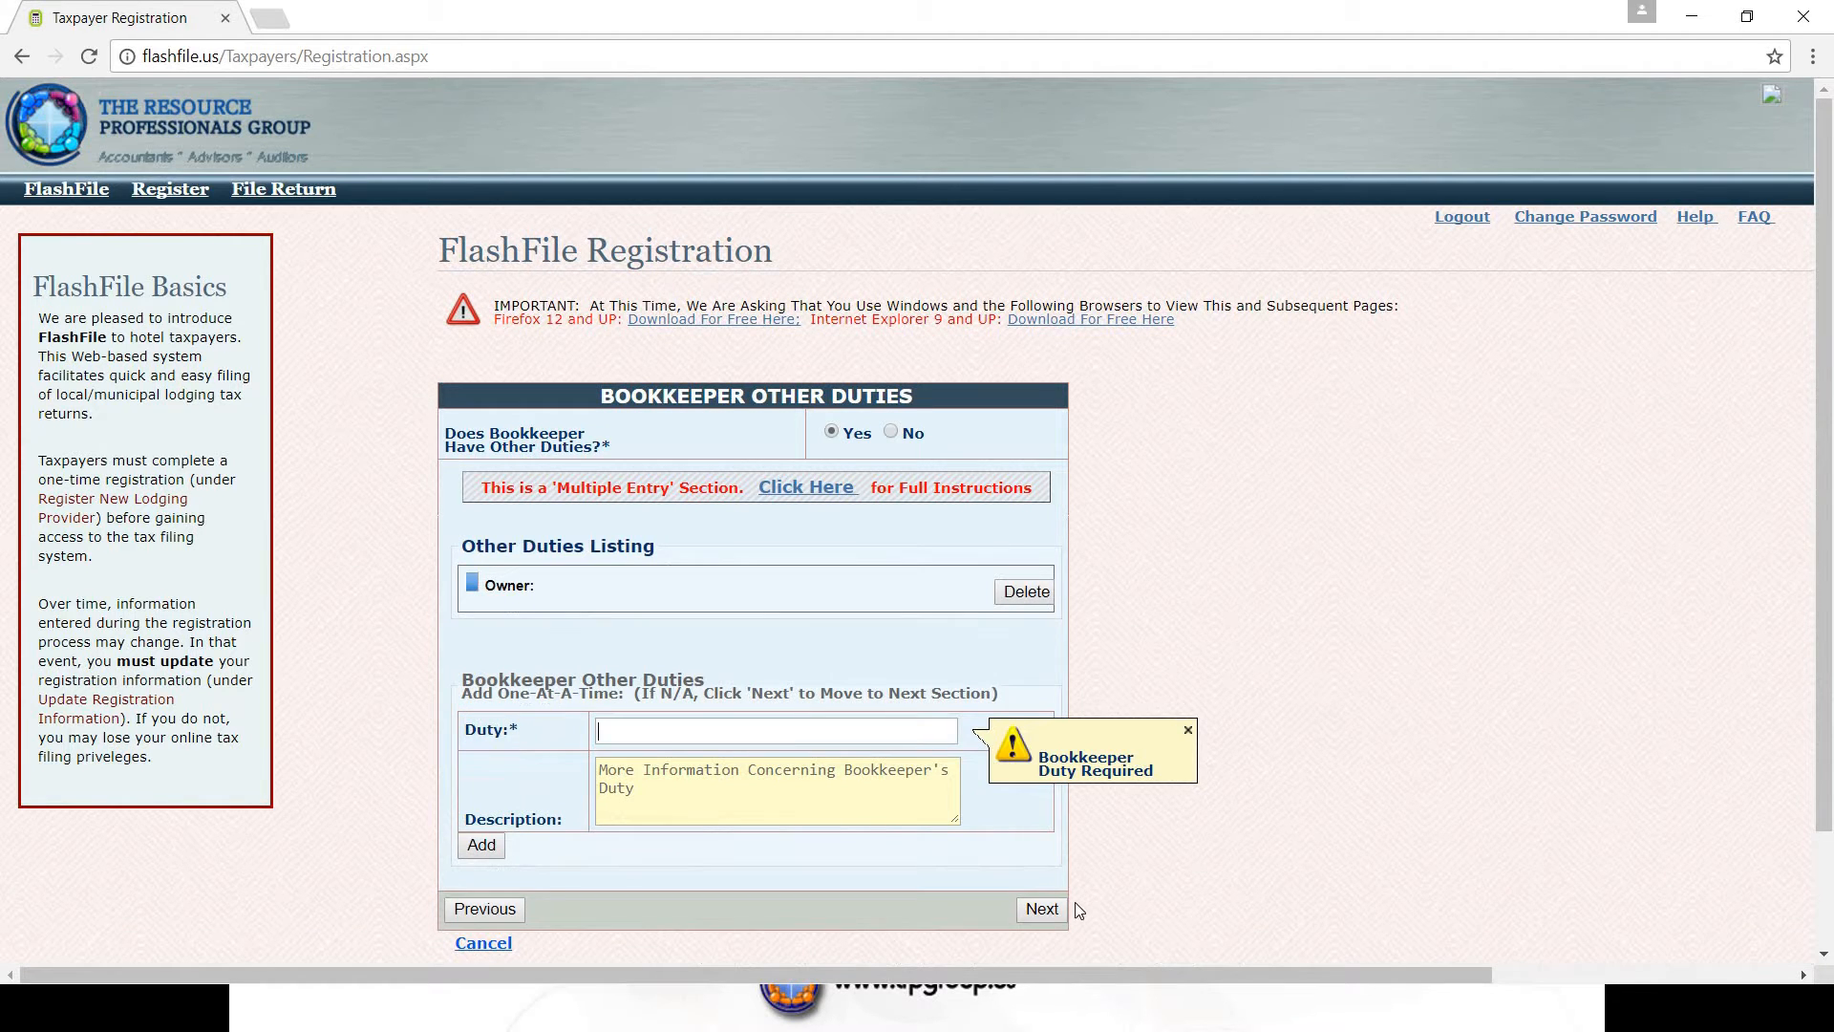
click(1049, 915)
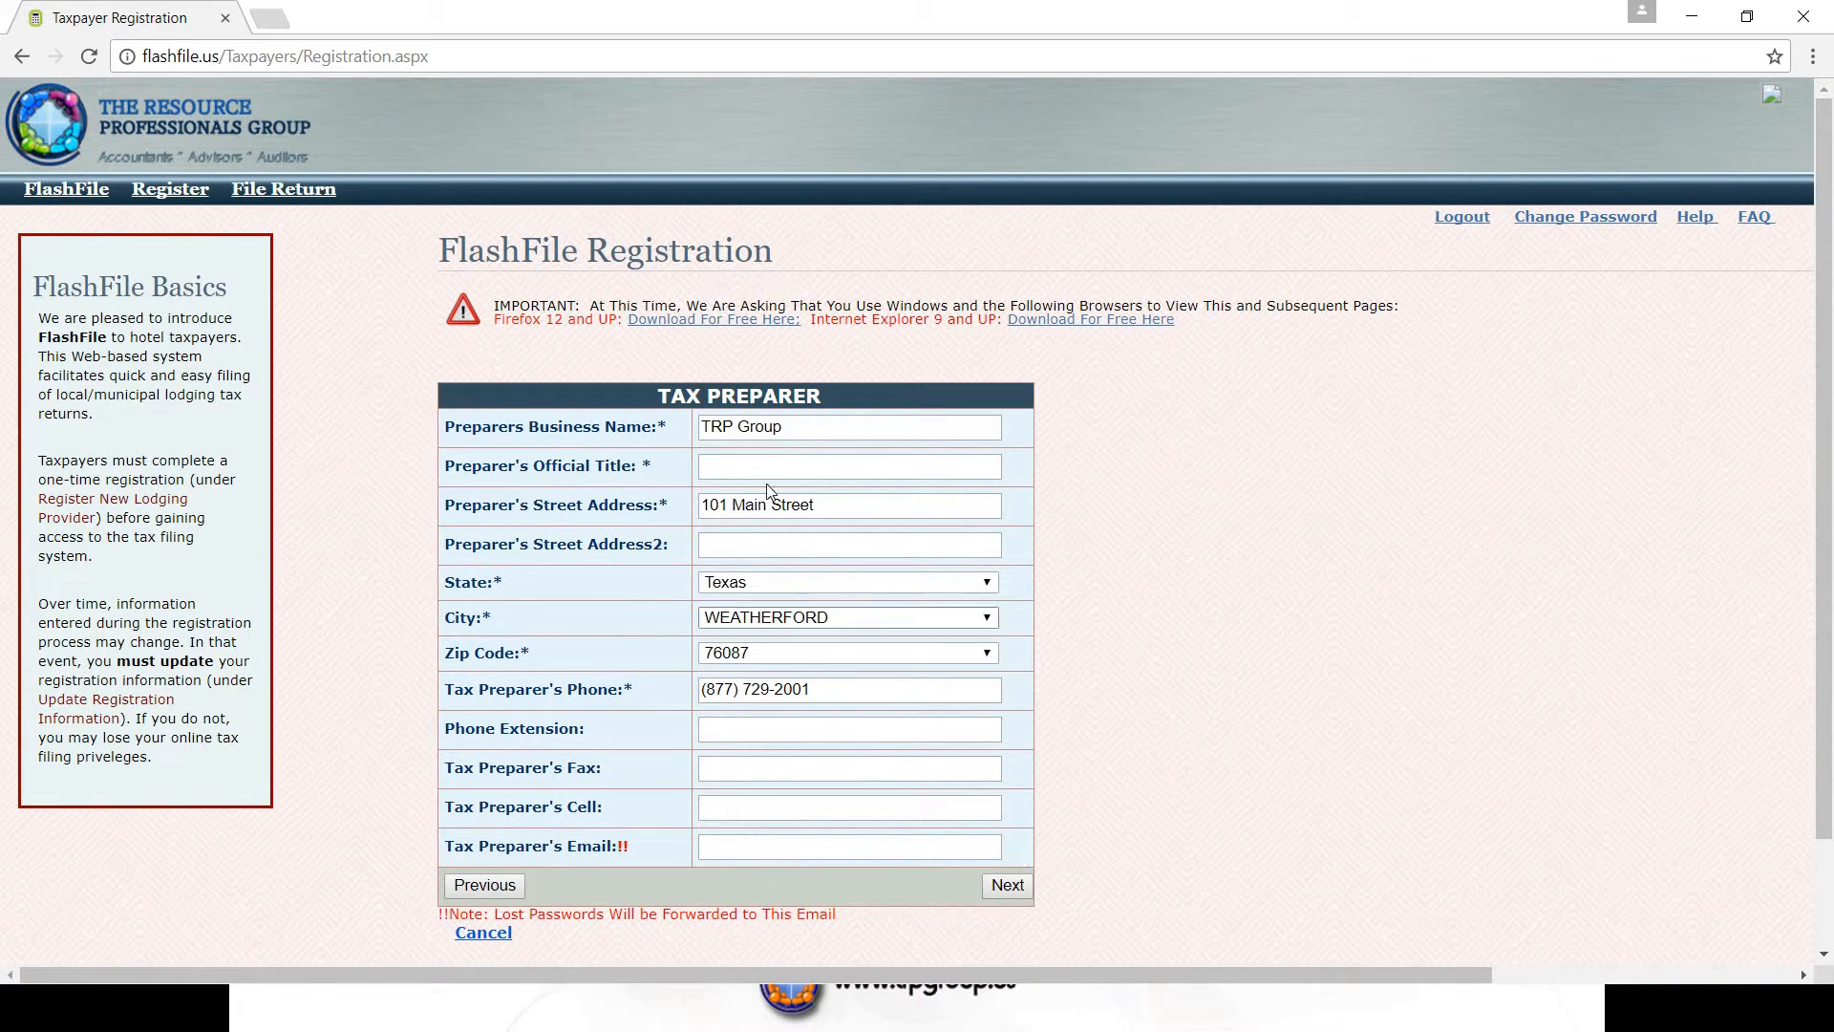
- Set the tax preparer's official title to Owner
click(742, 466)
text(o)
key(BackSpace)
text(Own)
key(BackSpace)
text(ner)
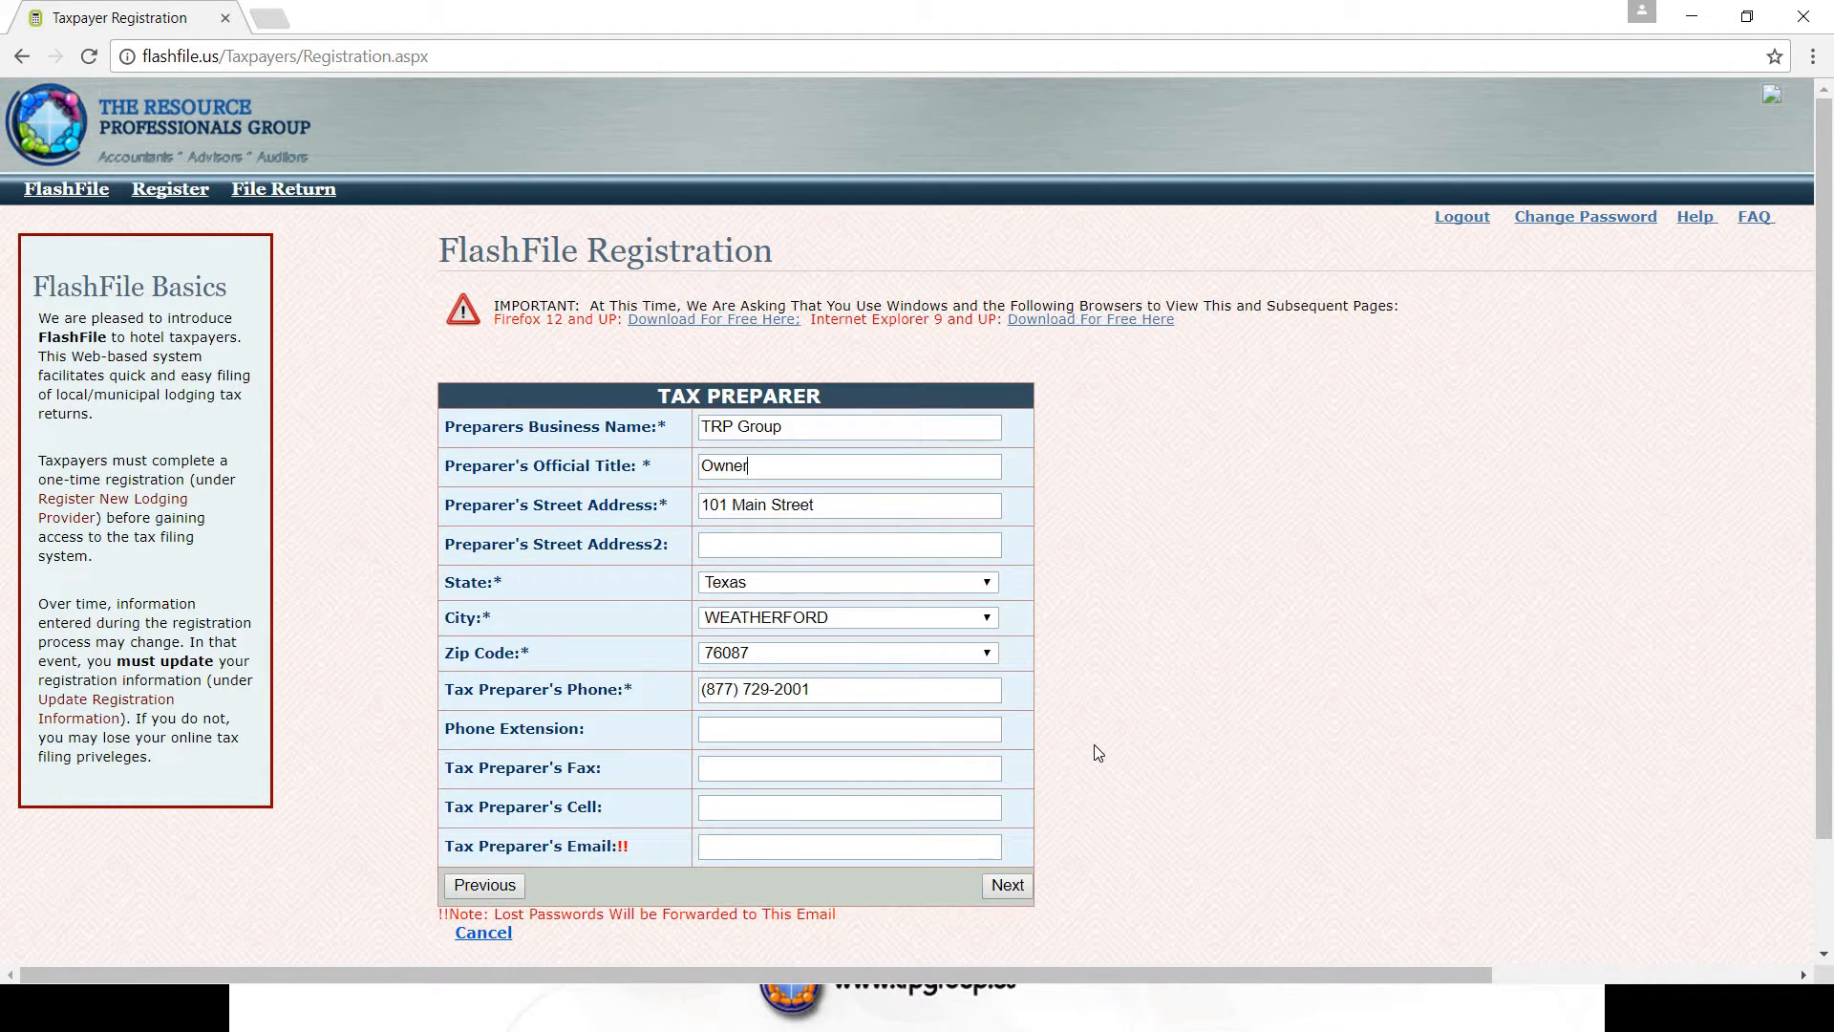
scroll(1093, 743, down, 2)
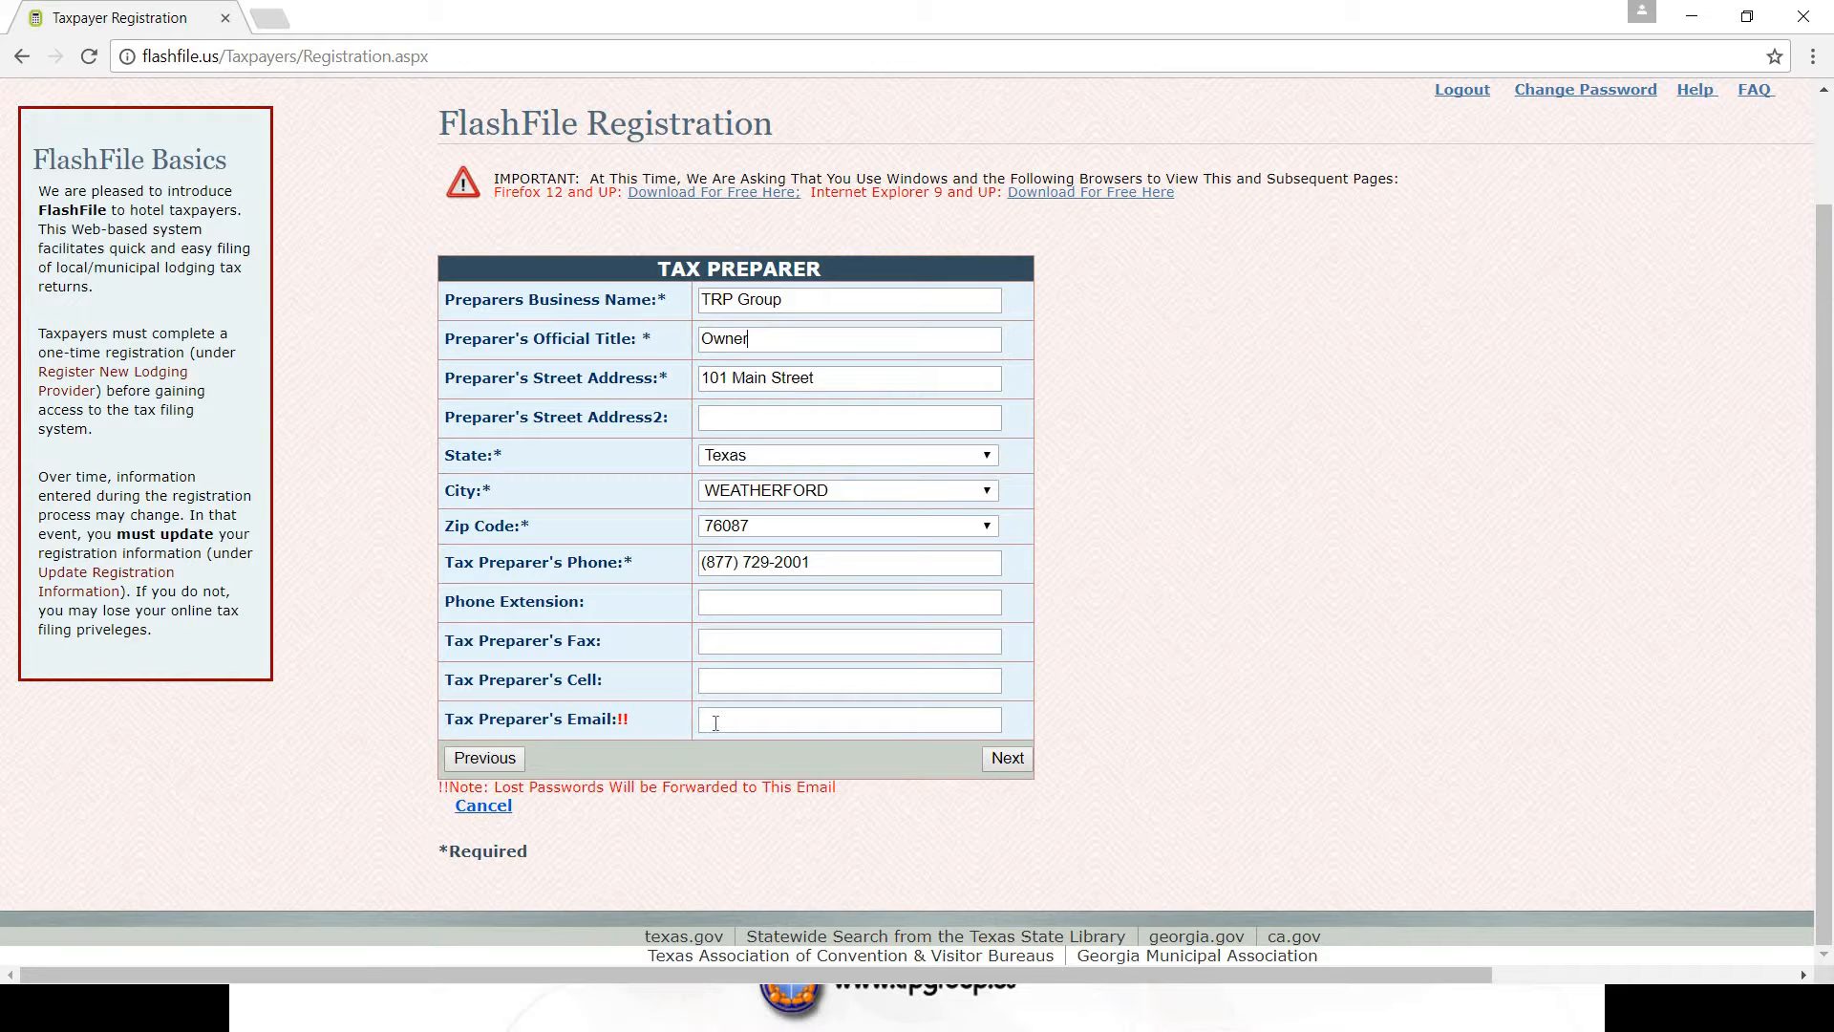
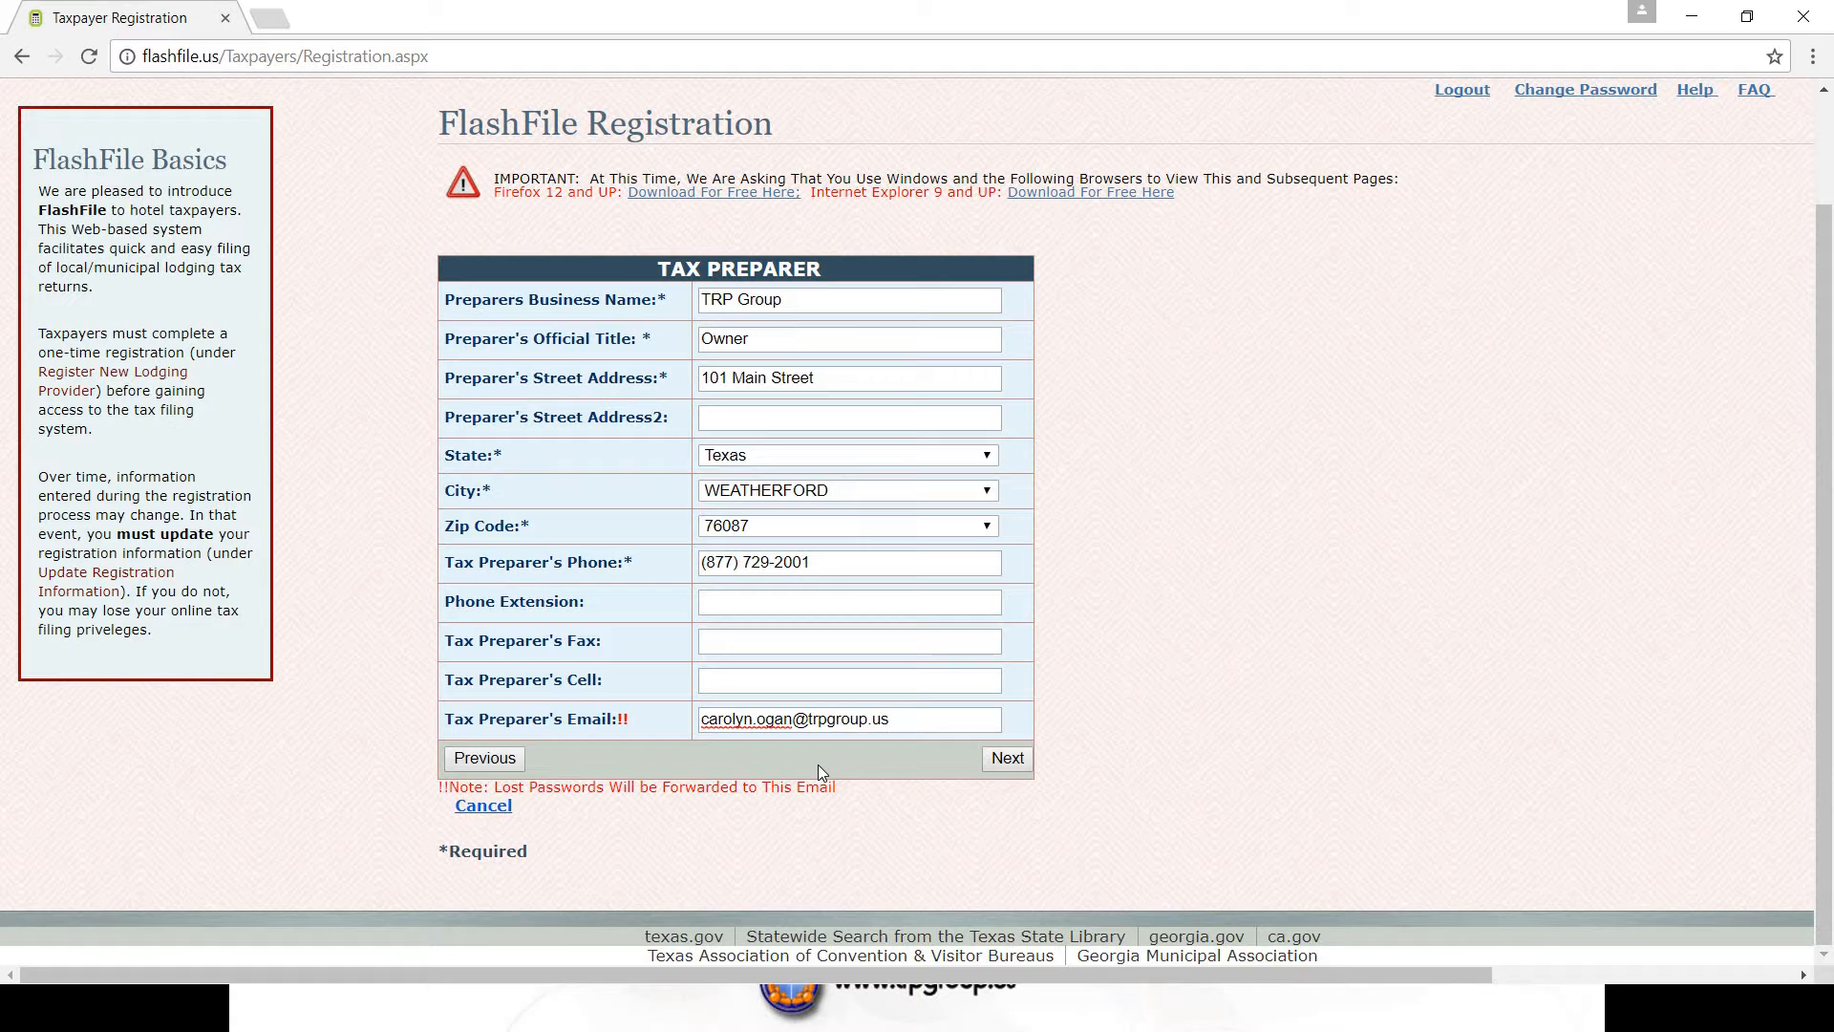
- Enter the tax preparer's e-mail address and continue to Registration Preparer
click(1011, 758)
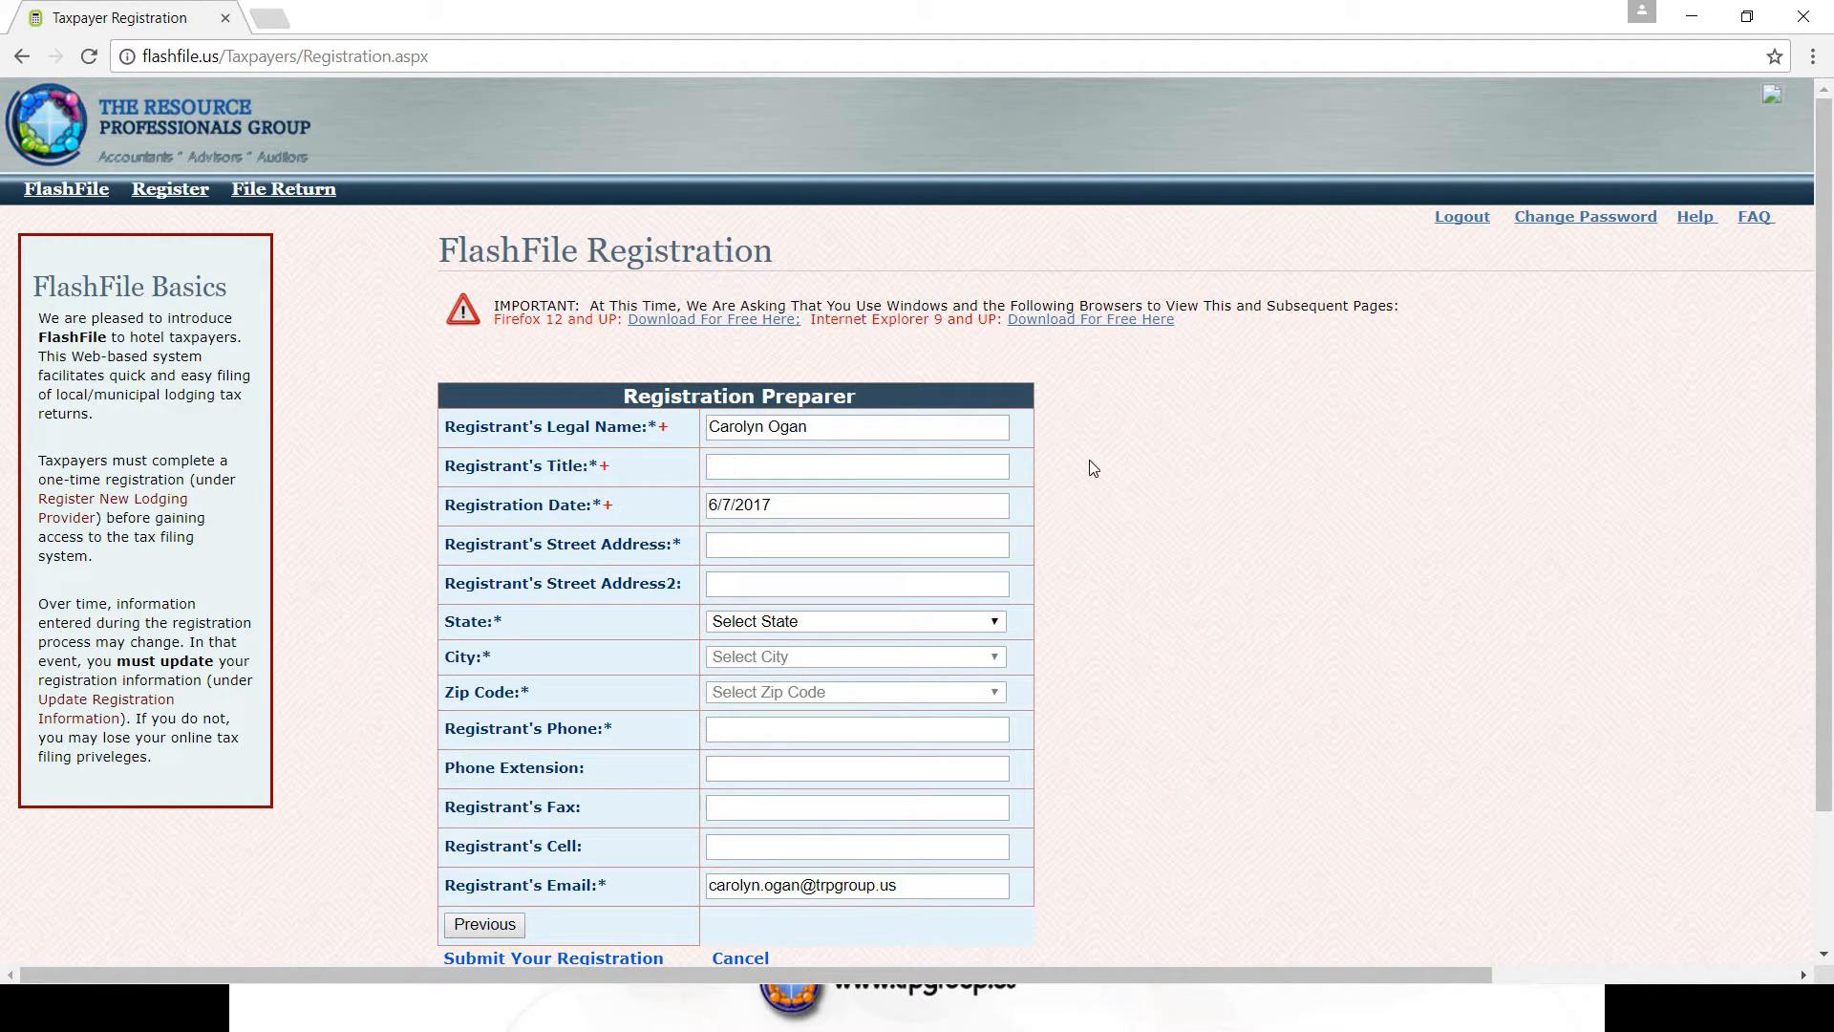
- Enter the registrant's title Owner and the registrant's street address
text(Owner)
click(750, 543)
text(101)
text(Main Street)
- Set the registrant's state to Texas, city to WEATHERFORD, and select the zip code
click(996, 621)
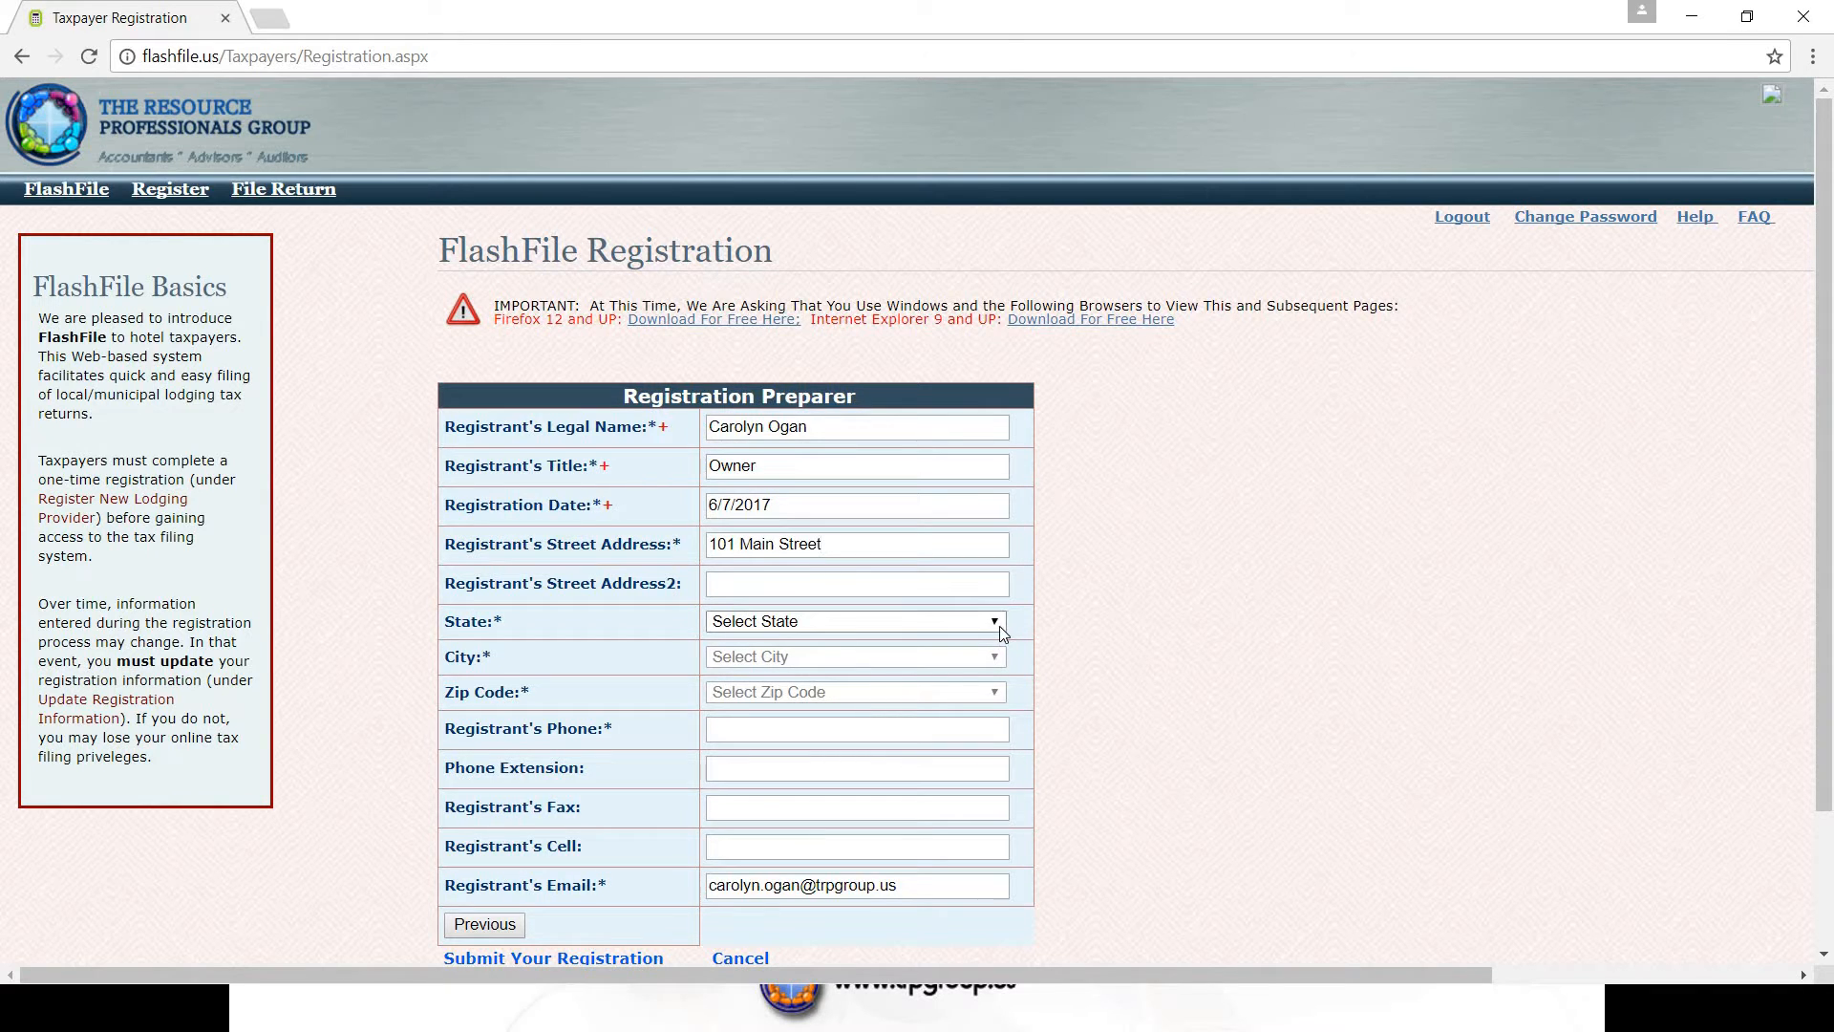
text(tex)
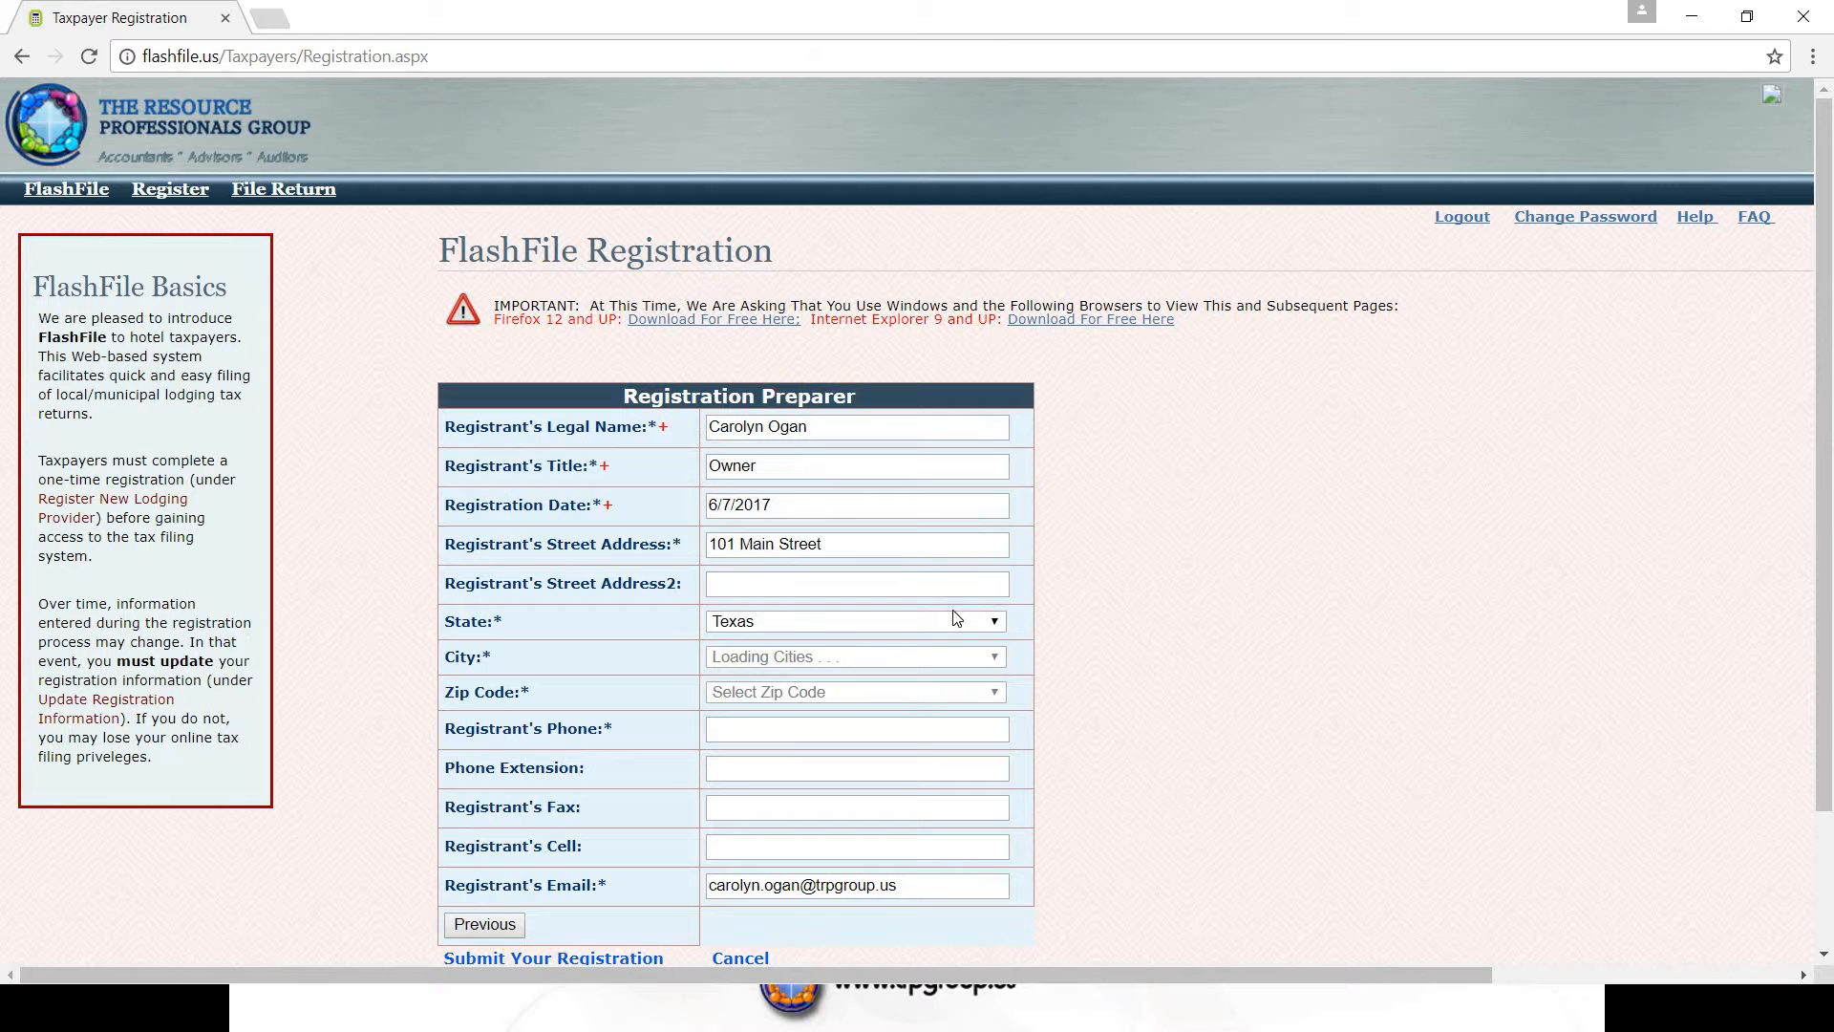
click(991, 657)
key(w)
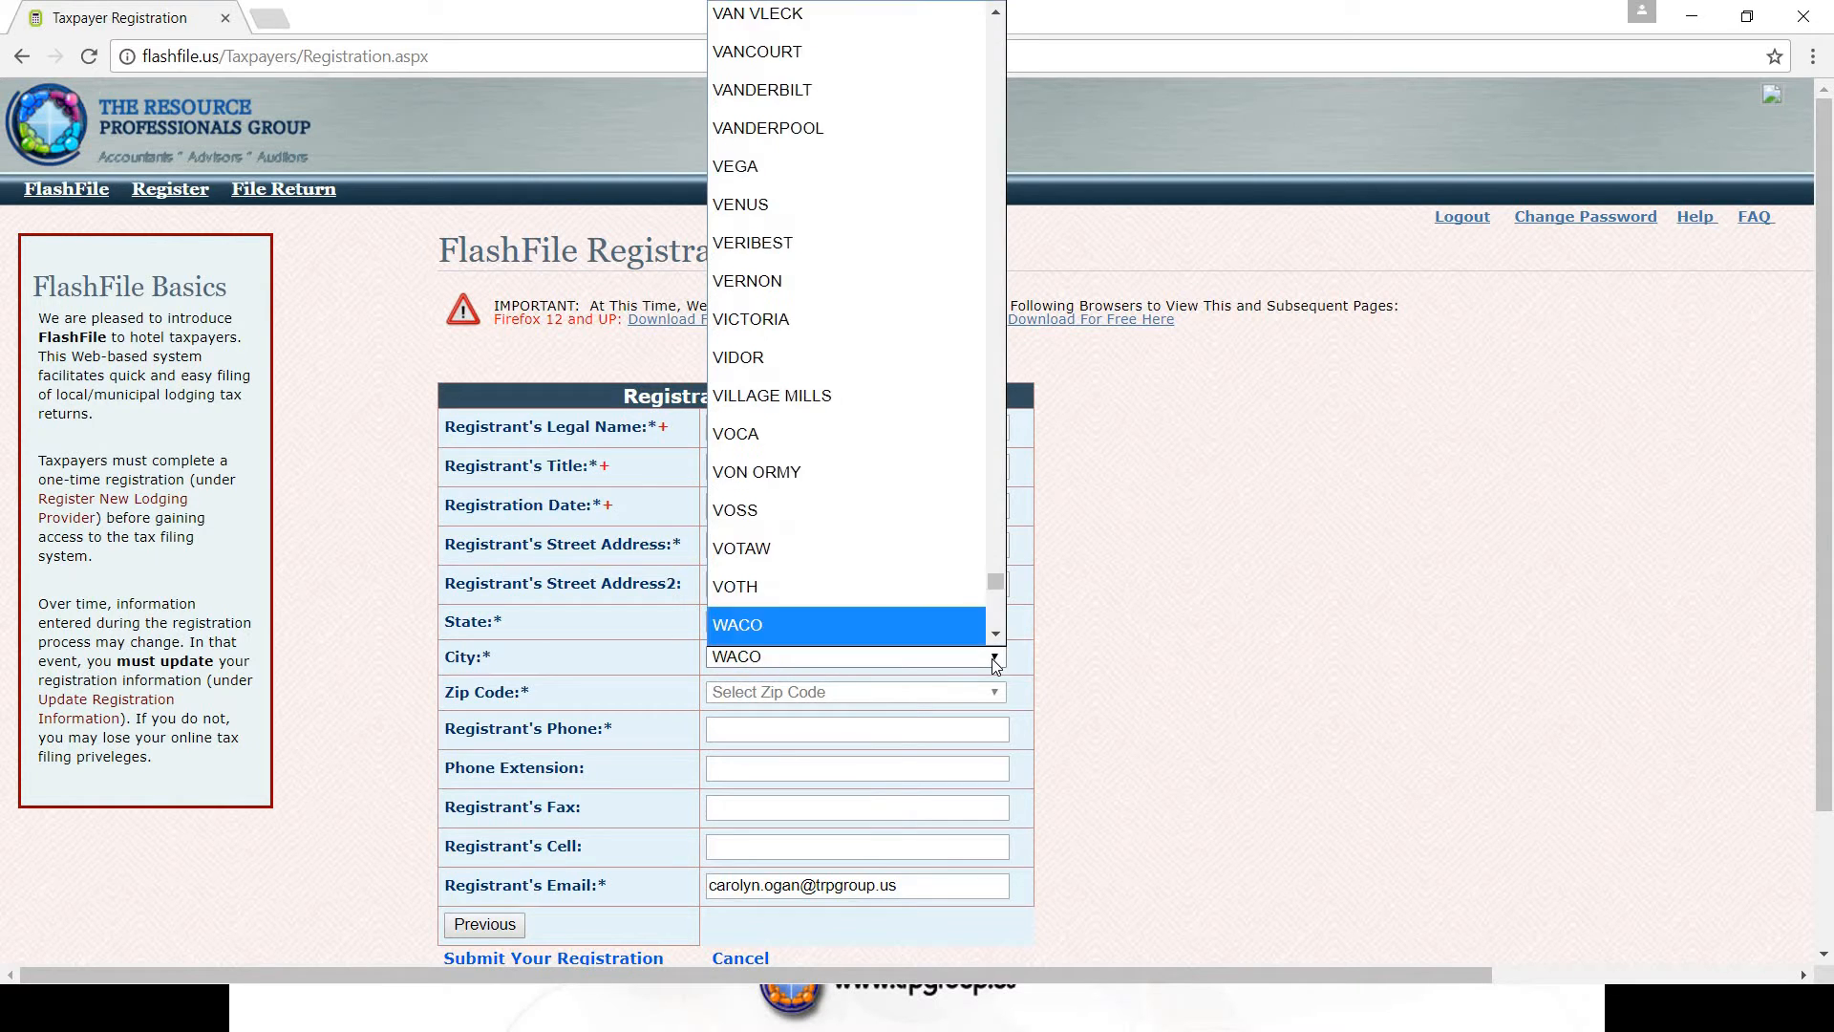
key(e)
click(852, 626)
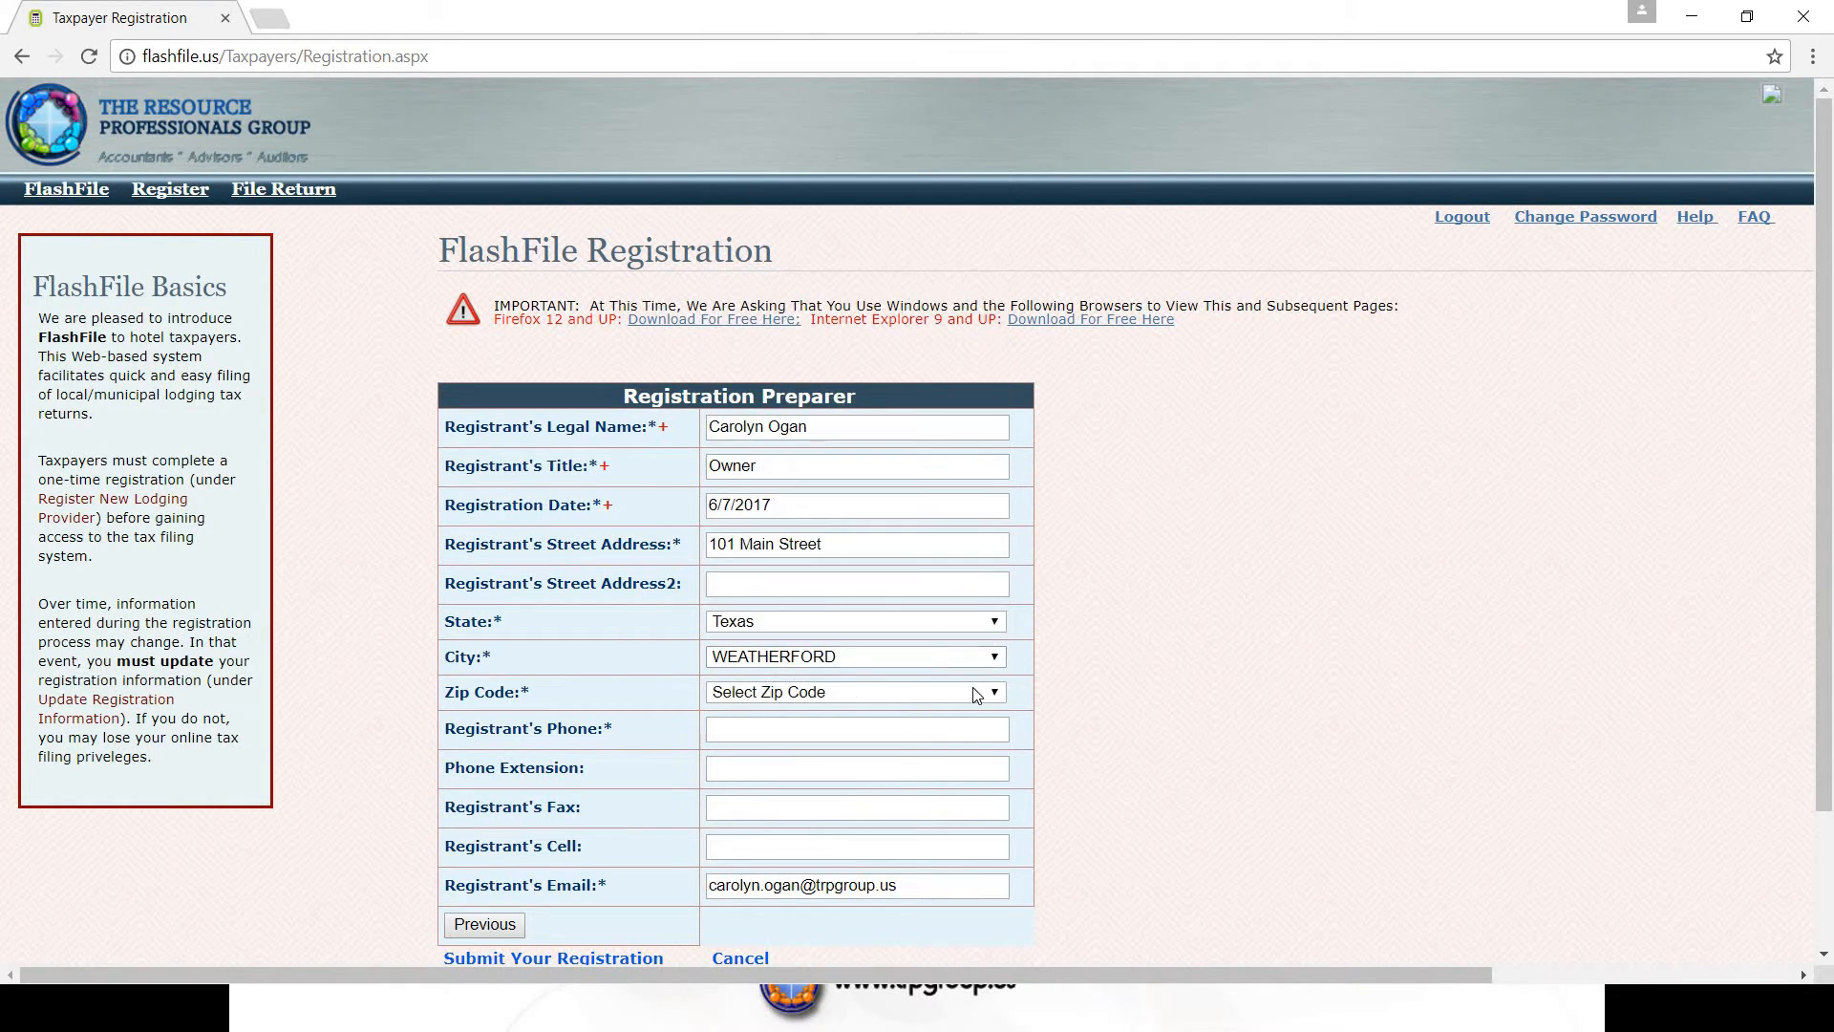
click(995, 694)
click(790, 798)
- Enter the registrant's phone number and submit the registration
click(764, 730)
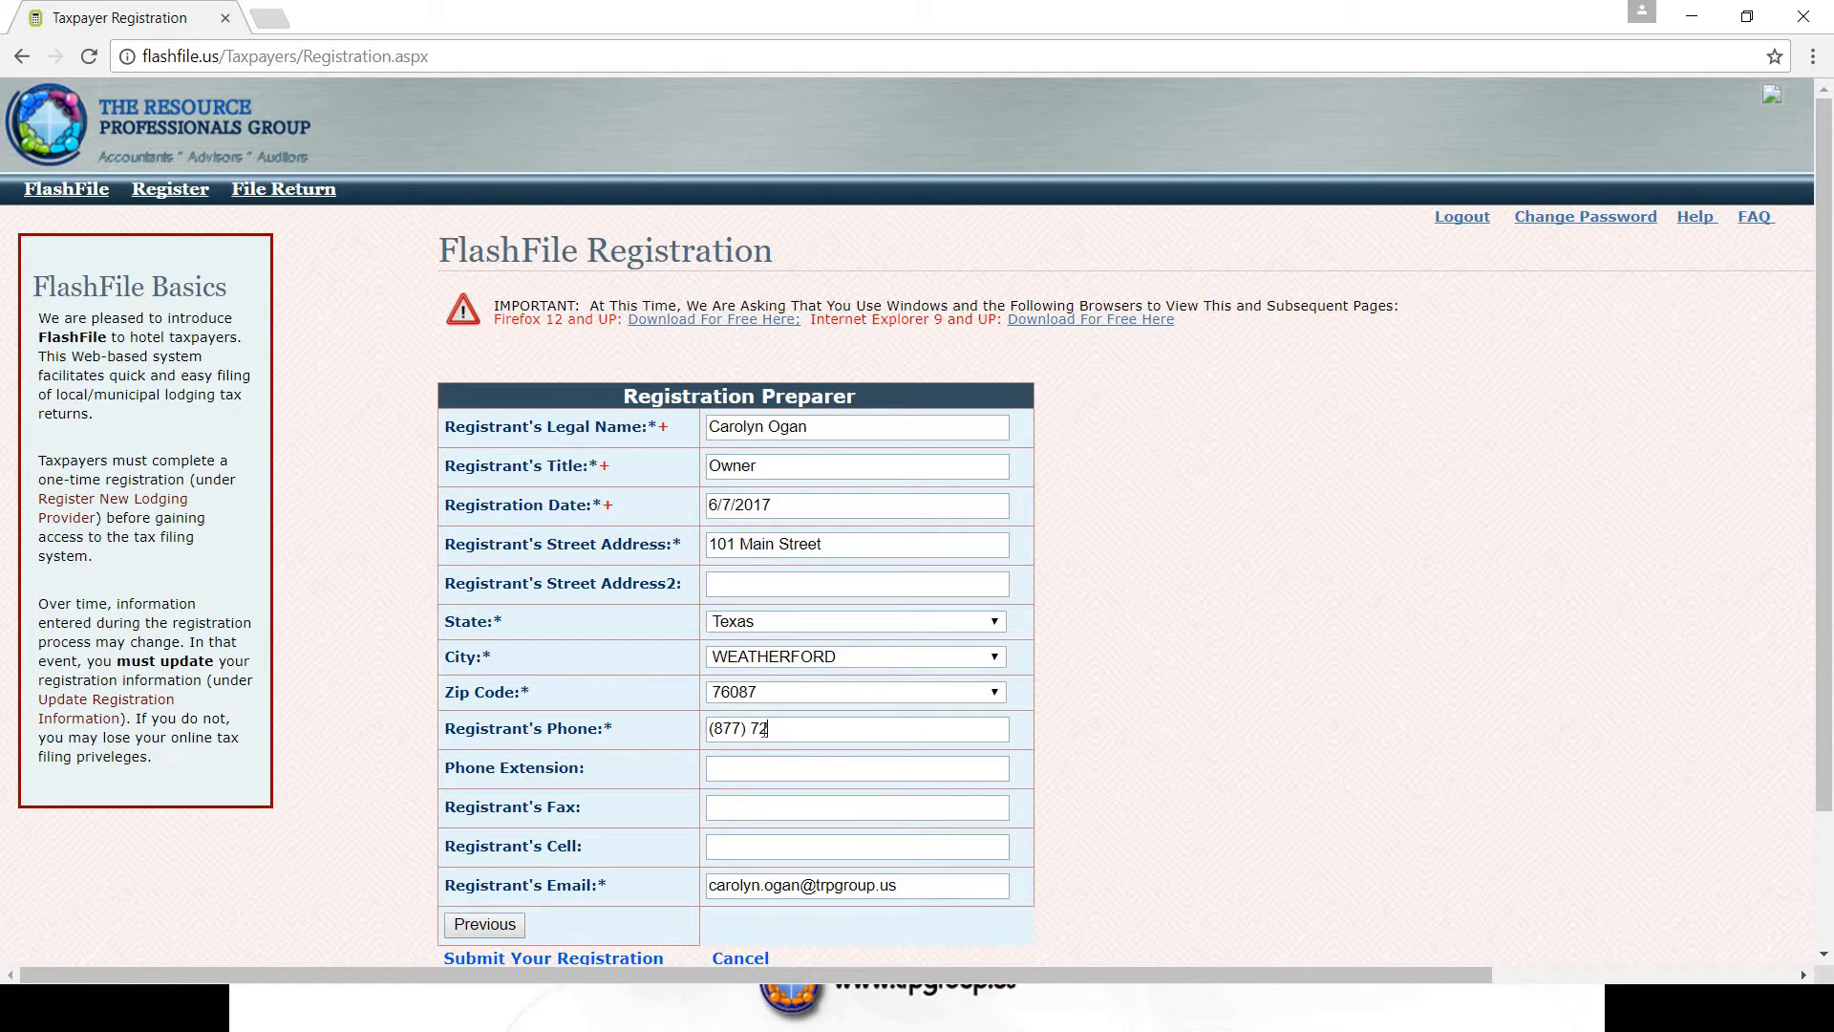
scroll(1139, 742, down, 1)
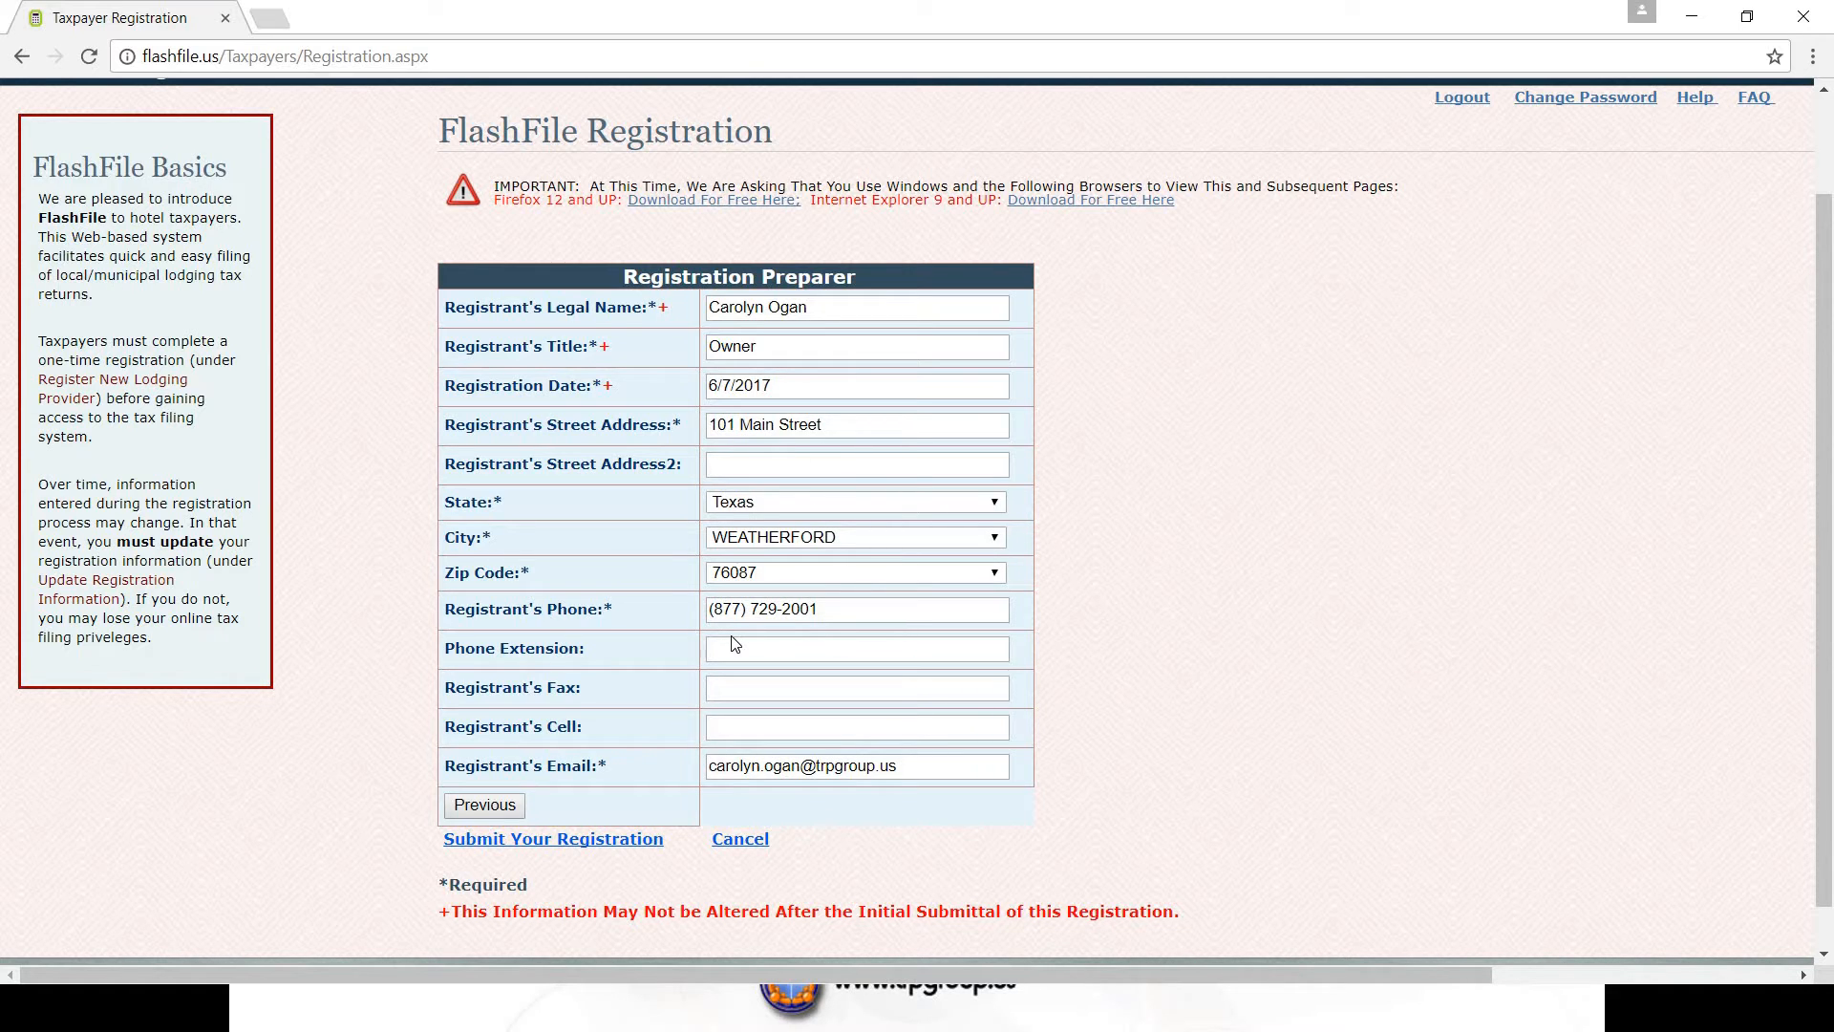
click(542, 845)
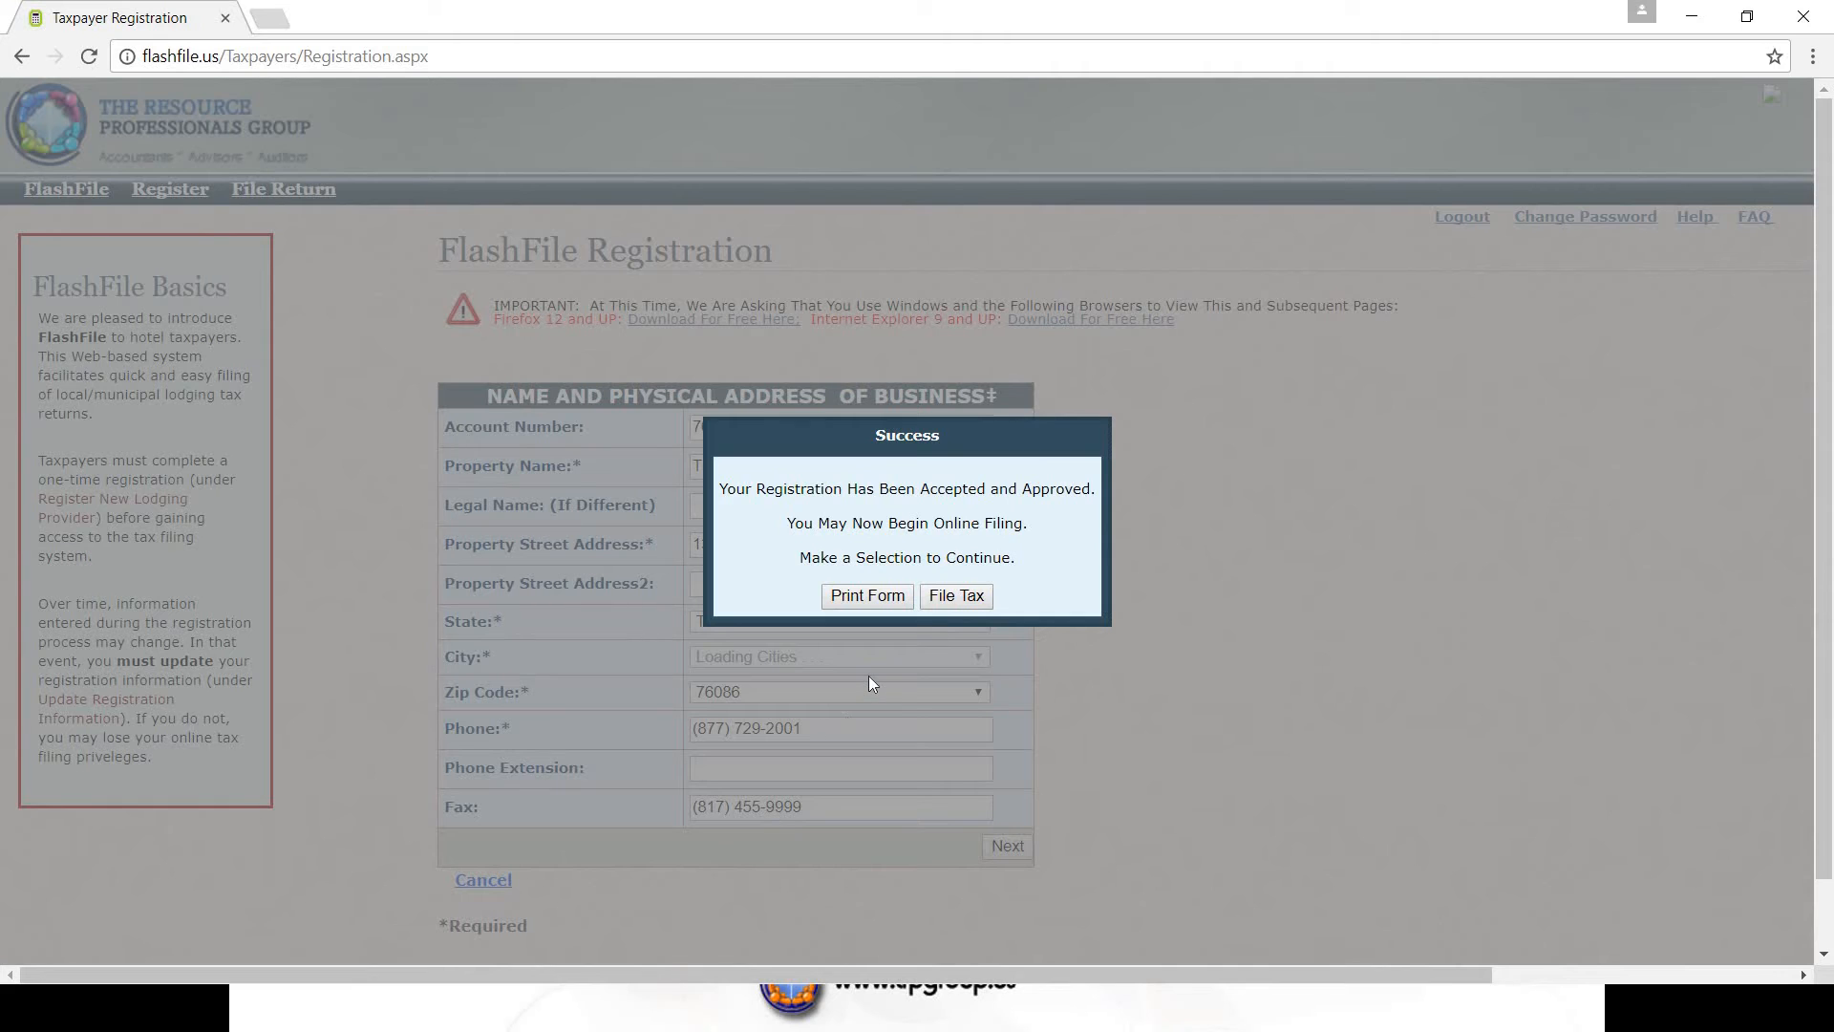
- Review the printable registration form, then go back to the Taxpayer's Home Page
click(881, 599)
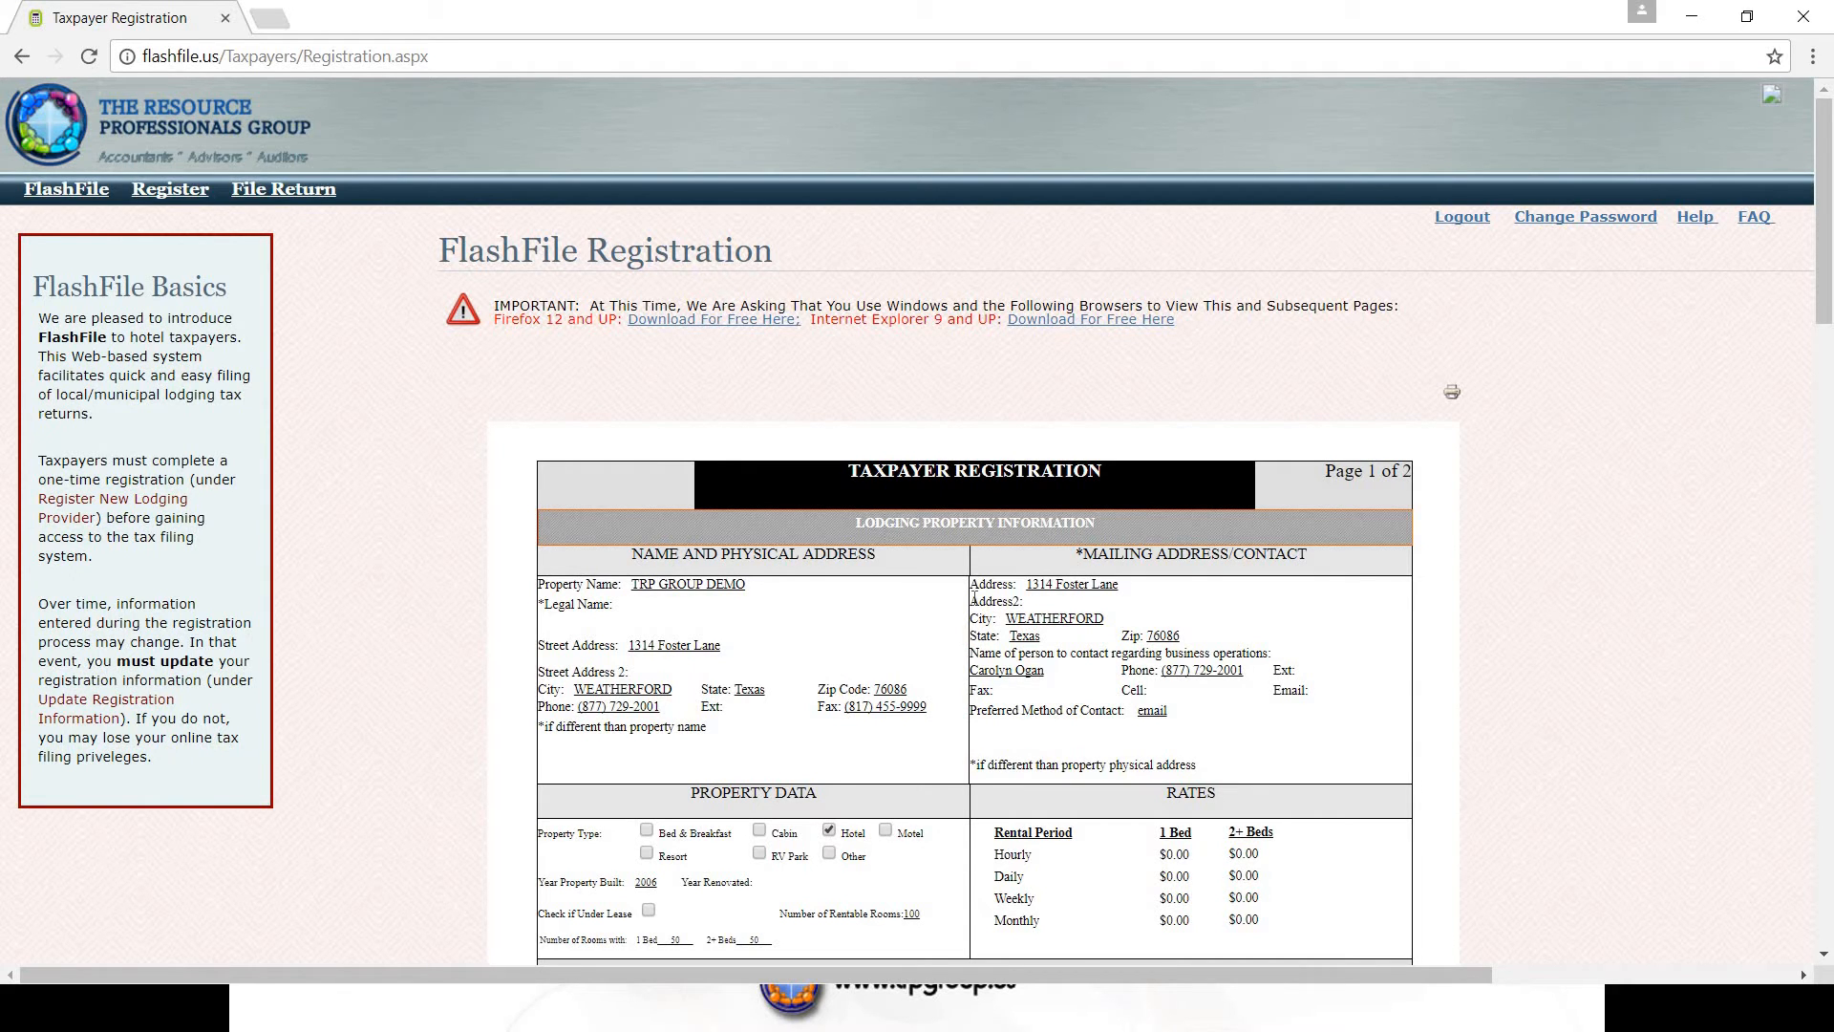
scroll(973, 598, down, 4)
scroll(973, 602, down, 5)
scroll(972, 598, down, 2)
scroll(972, 598, up, 10)
click(75, 188)
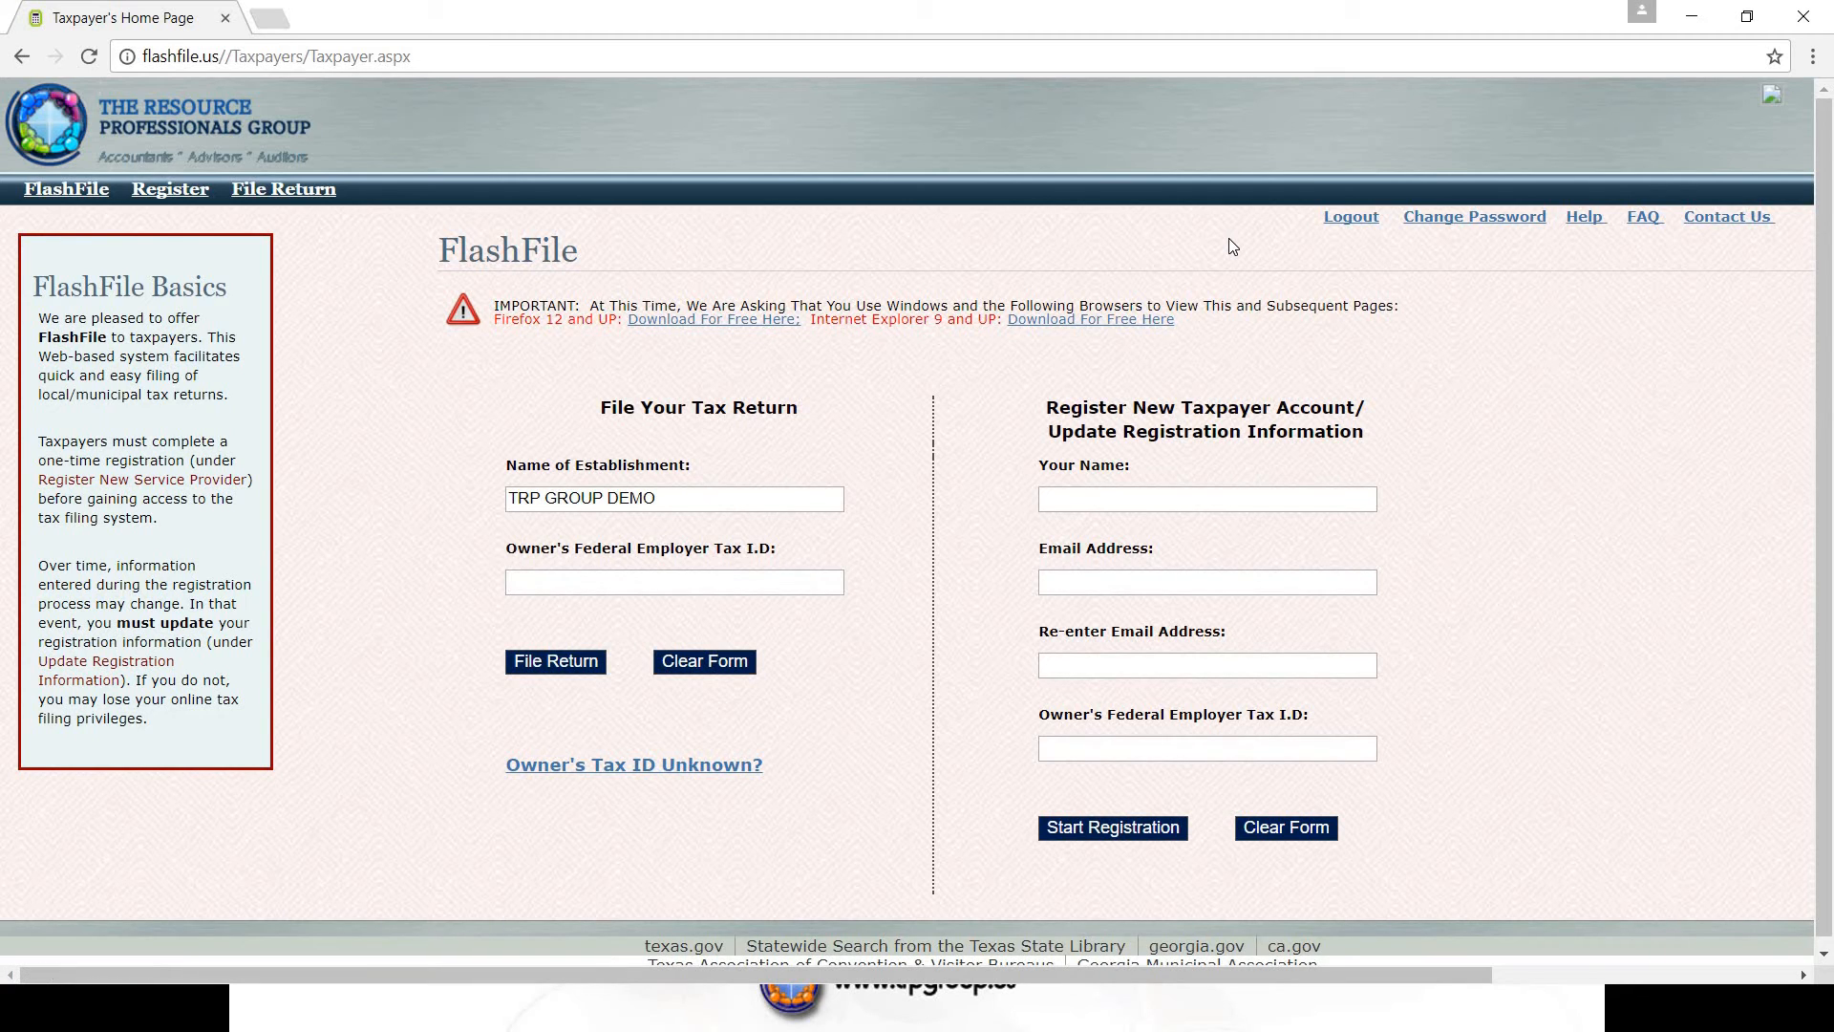
- Log out of FlashFile and confirm the logout
click(1351, 218)
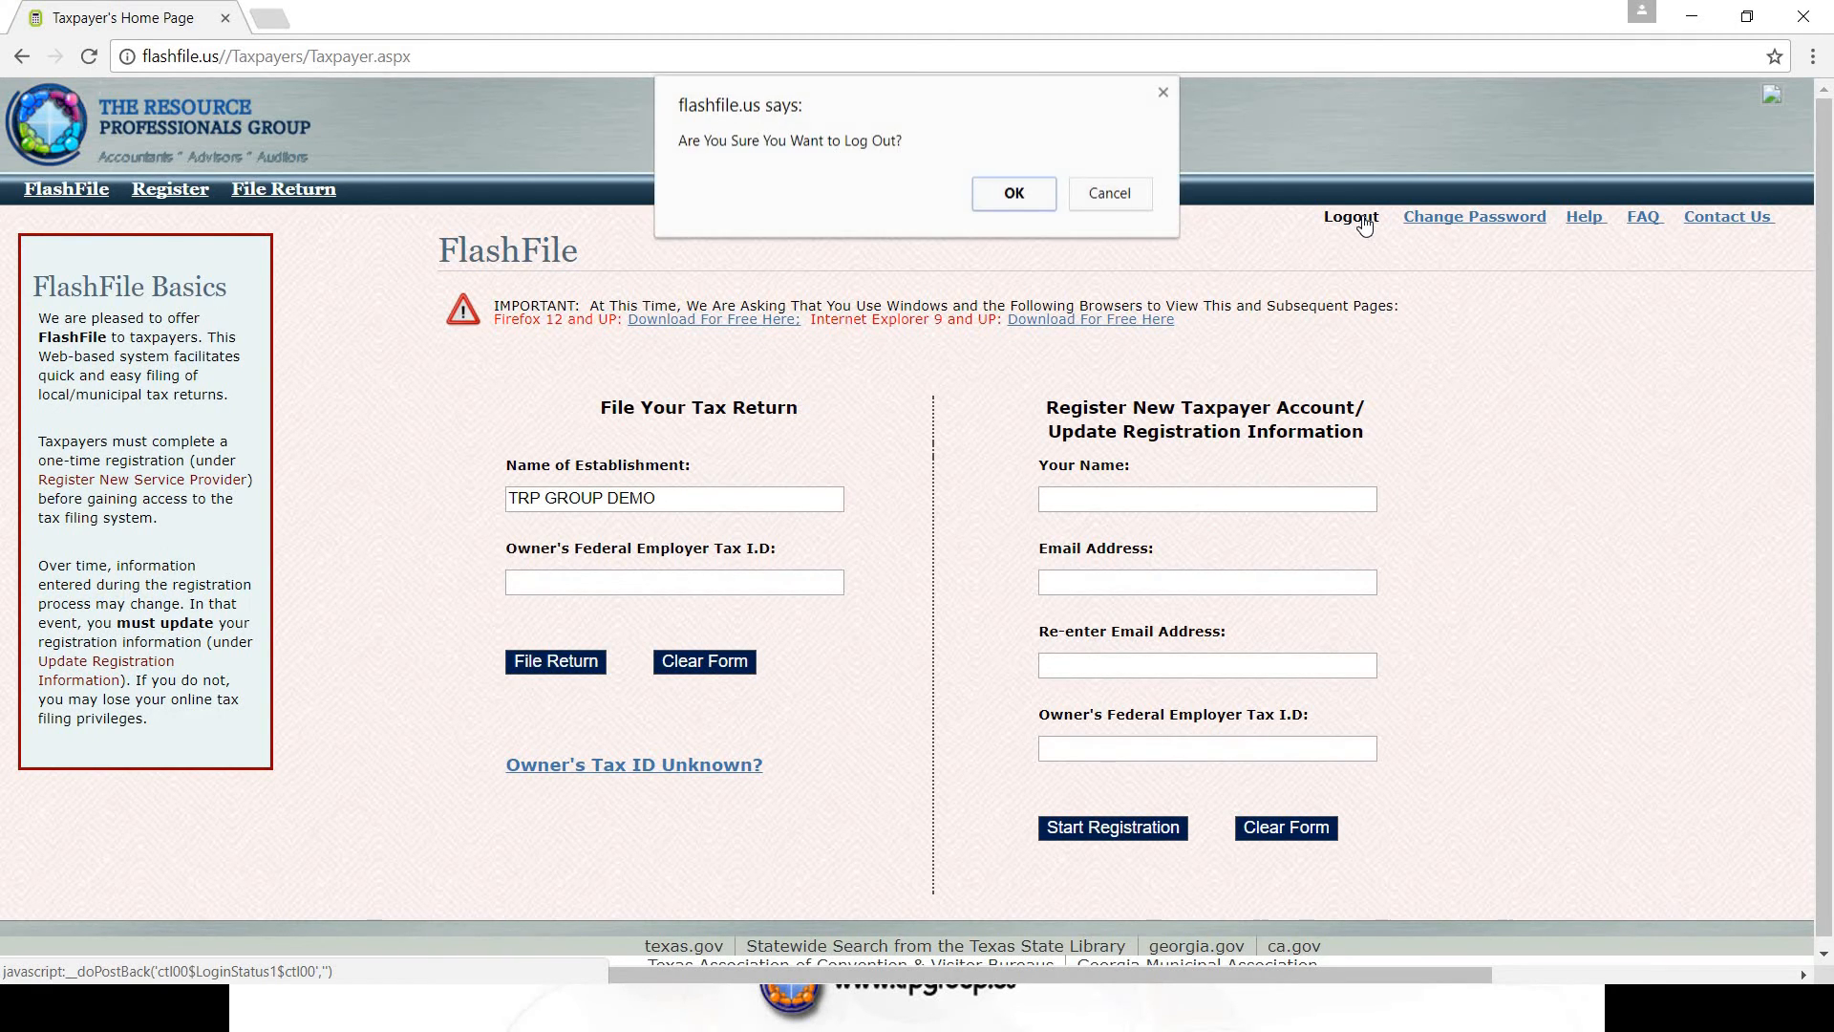
click(1013, 191)
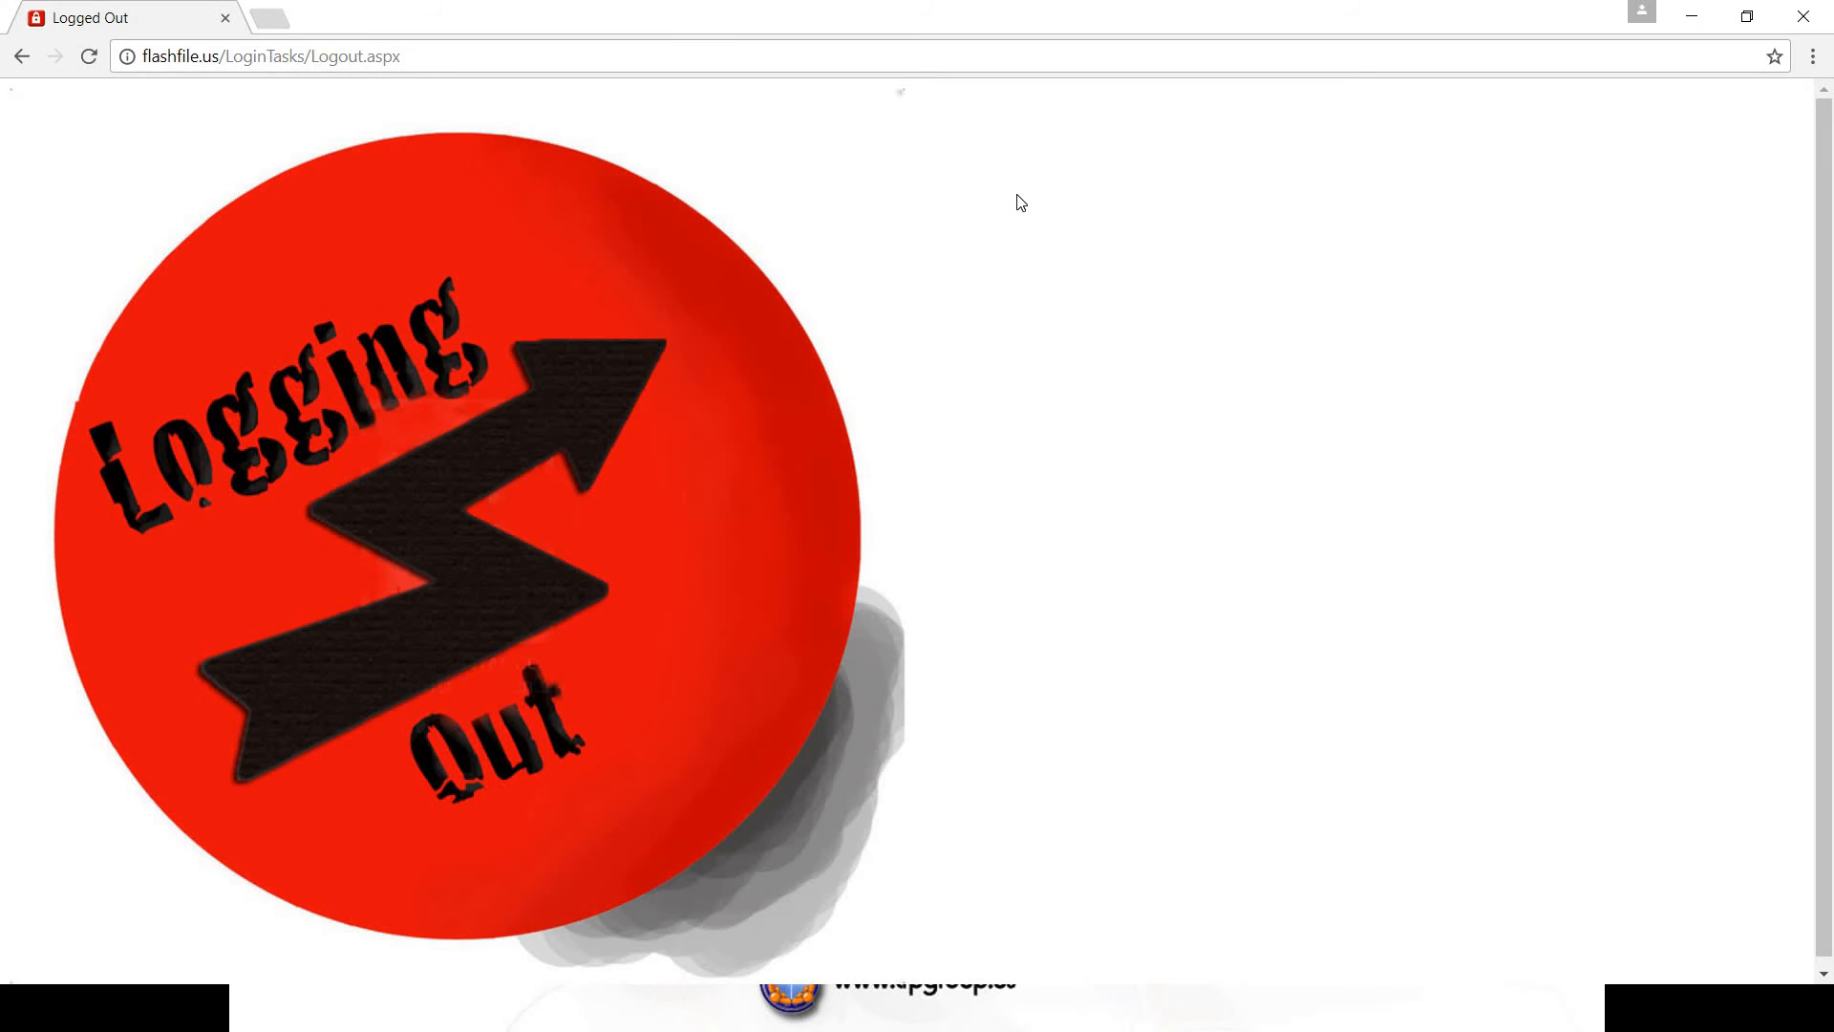